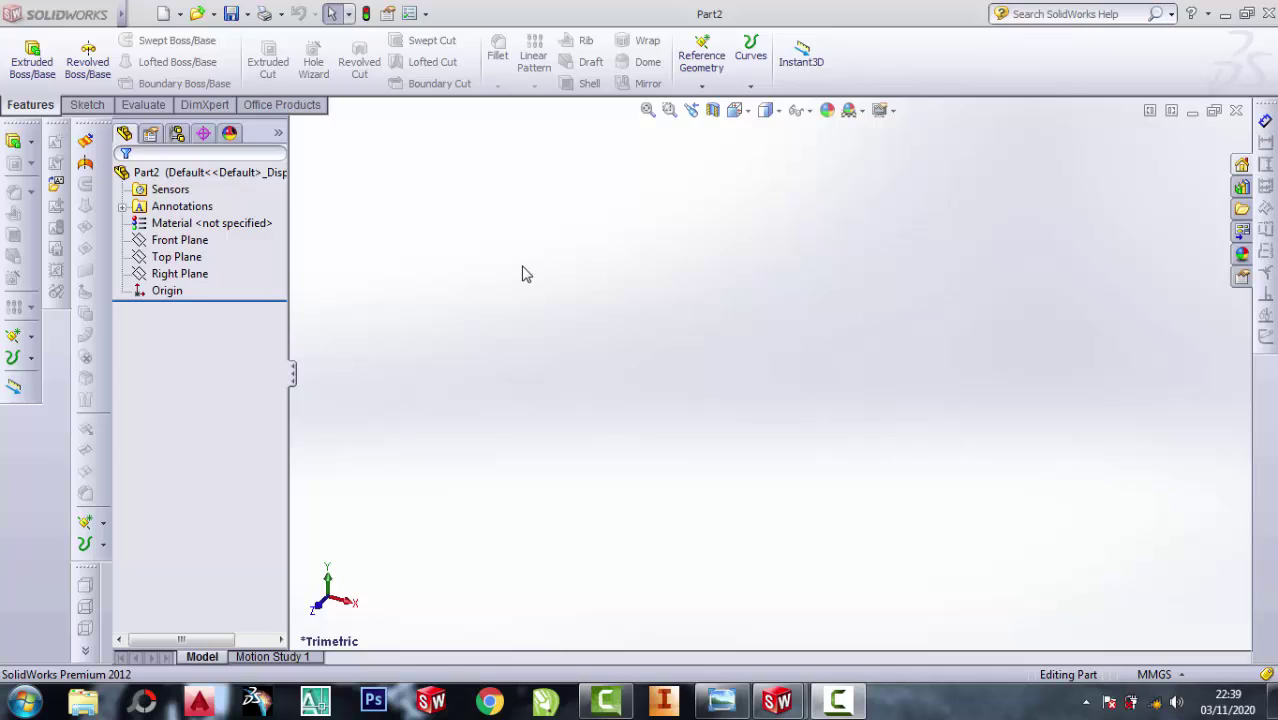
- Sketch a circle centred on the origin of the Top Plane, viewed normal to it
click(180, 240)
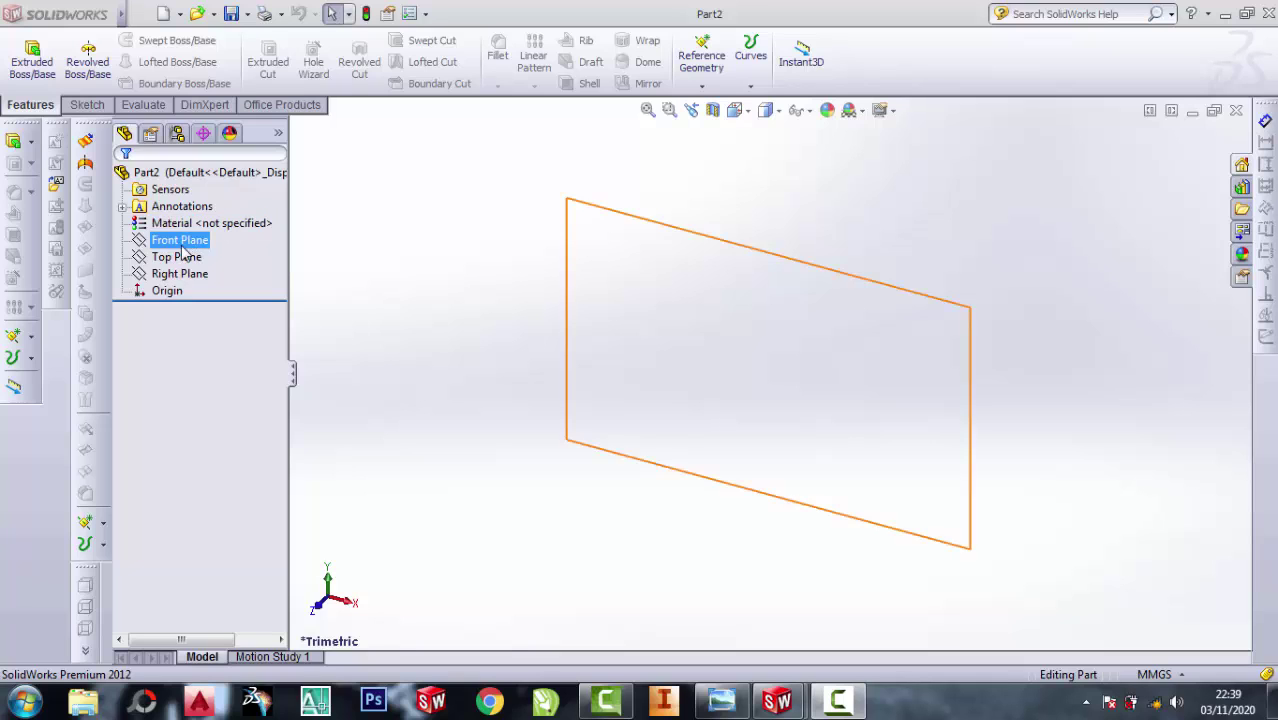
click(184, 258)
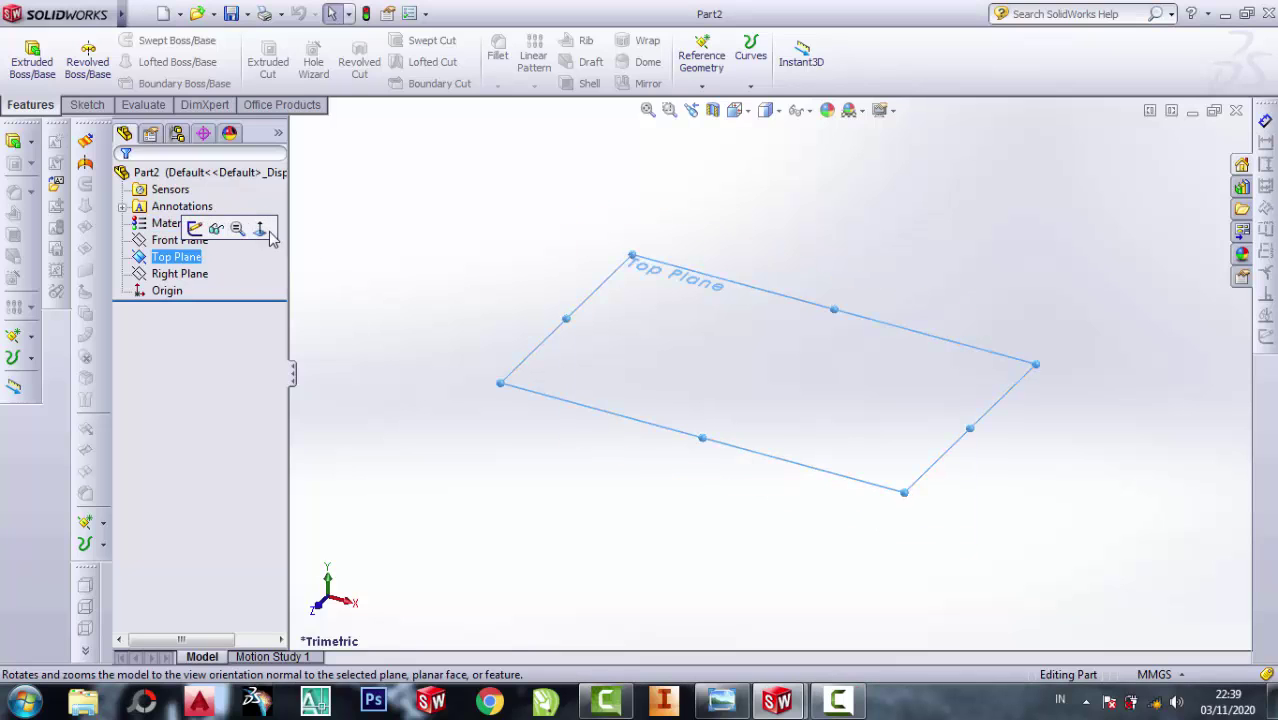
click(258, 236)
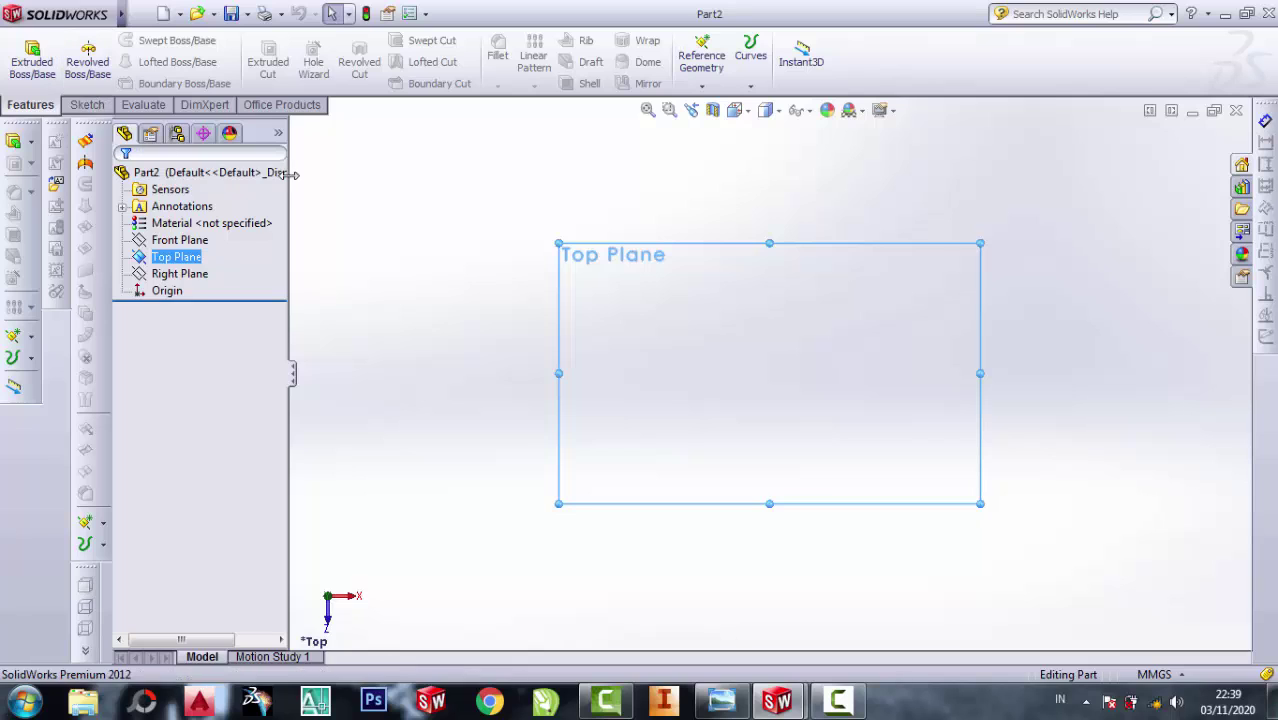
click(10, 142)
click(146, 39)
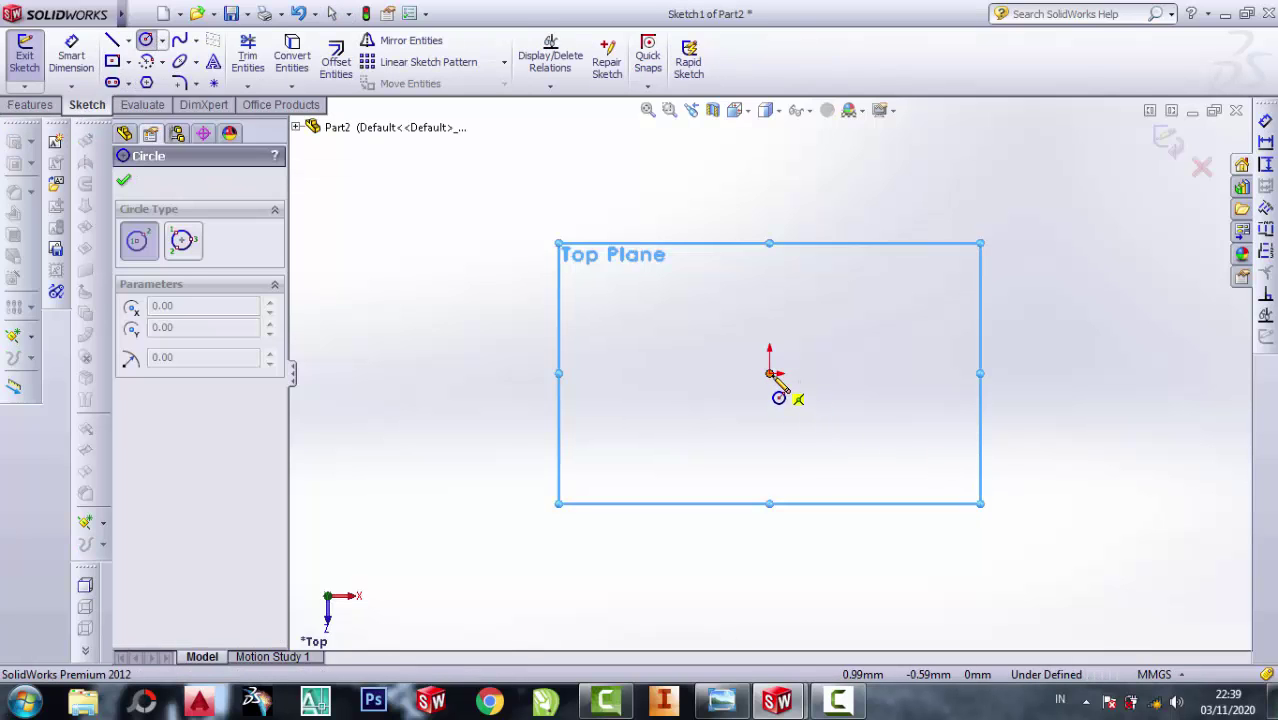
click(769, 373)
click(886, 338)
- Dimension the circle to a 10 mm diameter and begin an extruded boss from it
click(71, 55)
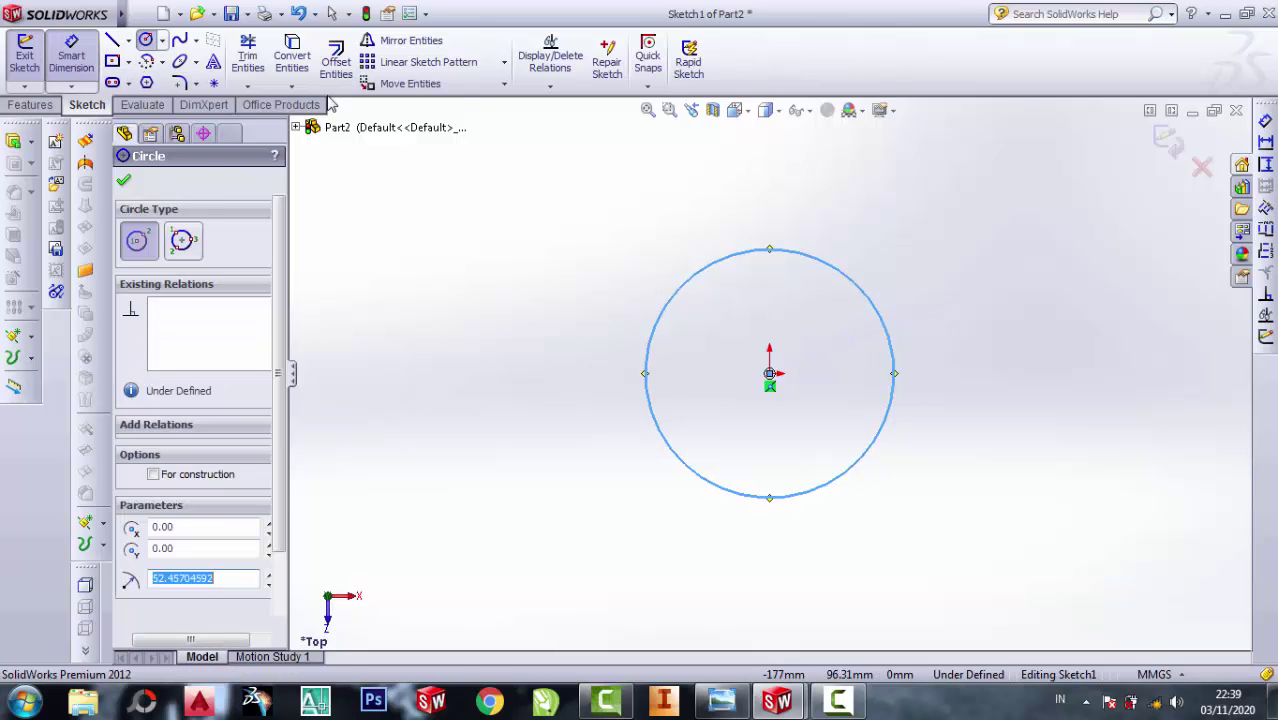
click(856, 286)
click(940, 249)
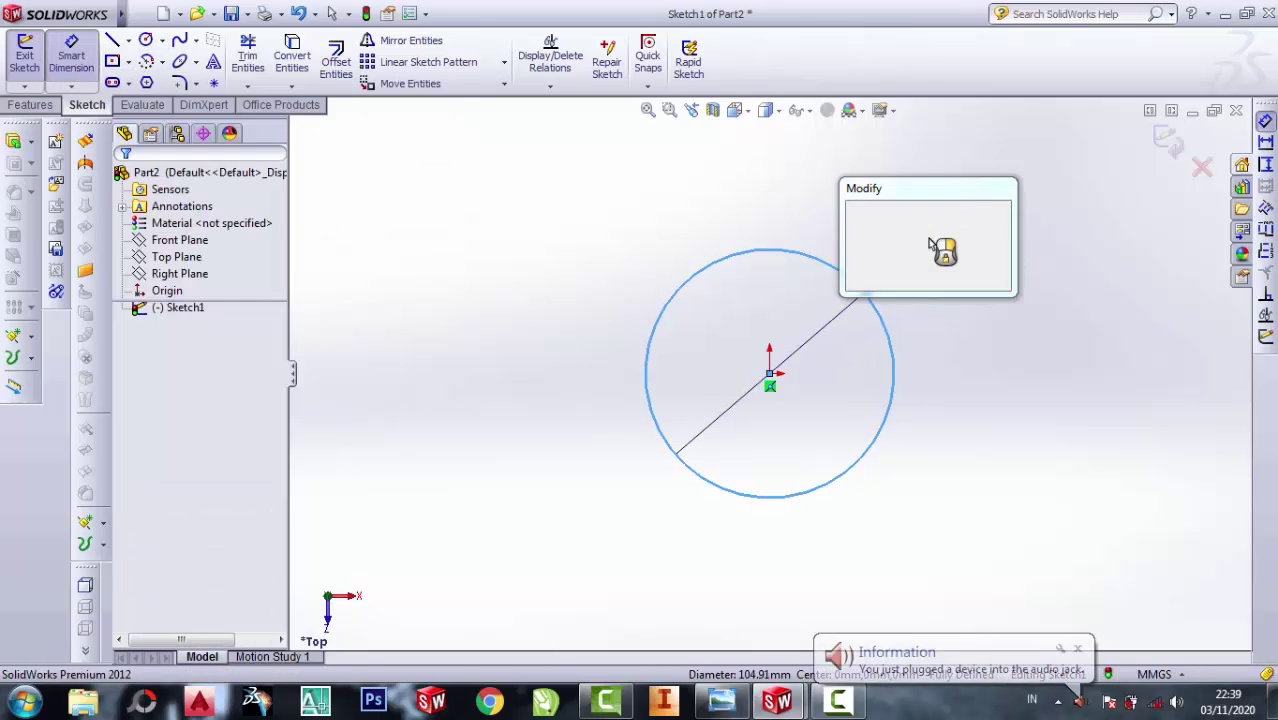
text(10)
key(Return)
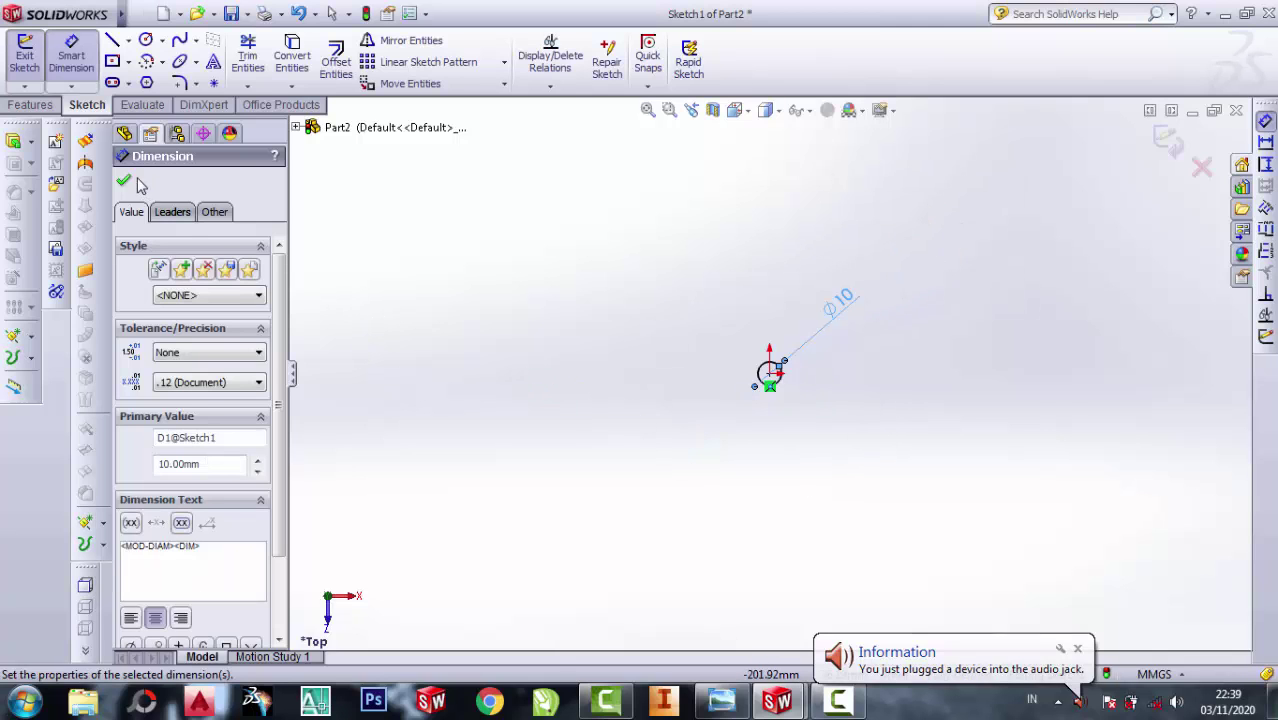
click(124, 181)
click(13, 141)
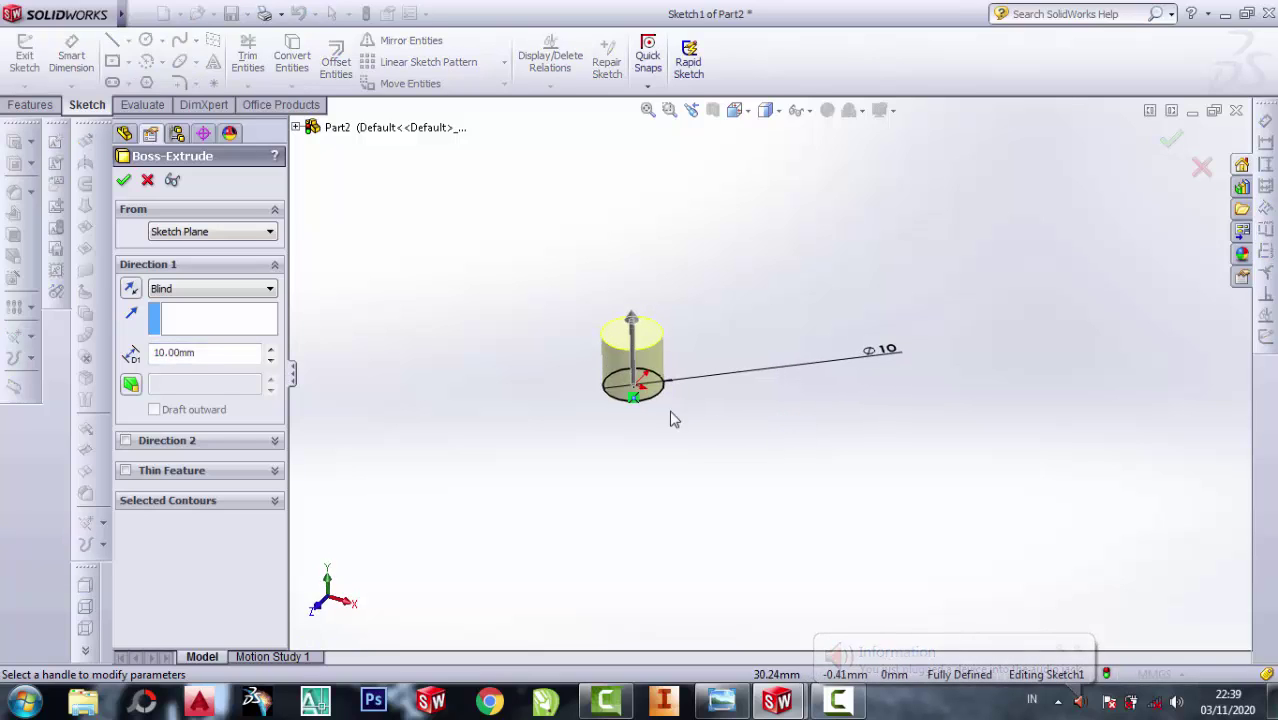
- Add Direction 2 so the cylinder extrudes 10 mm Blind each way from the Top Plane
click(127, 441)
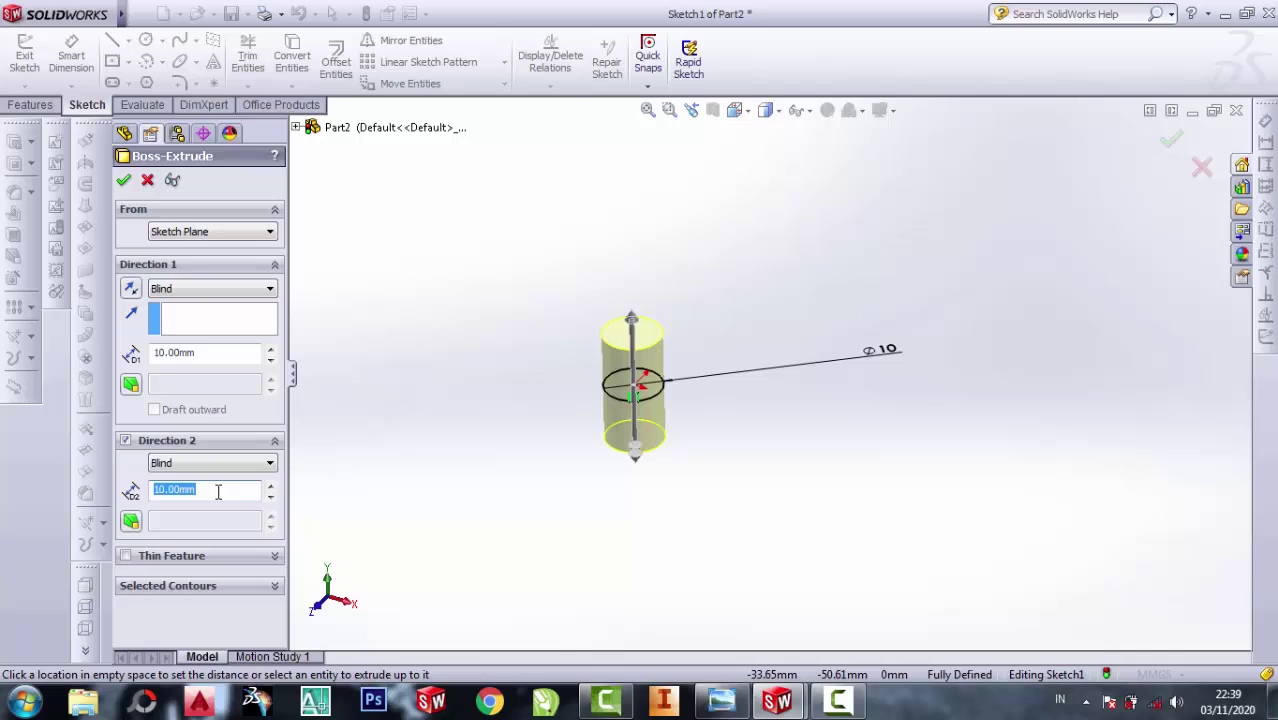
click(124, 181)
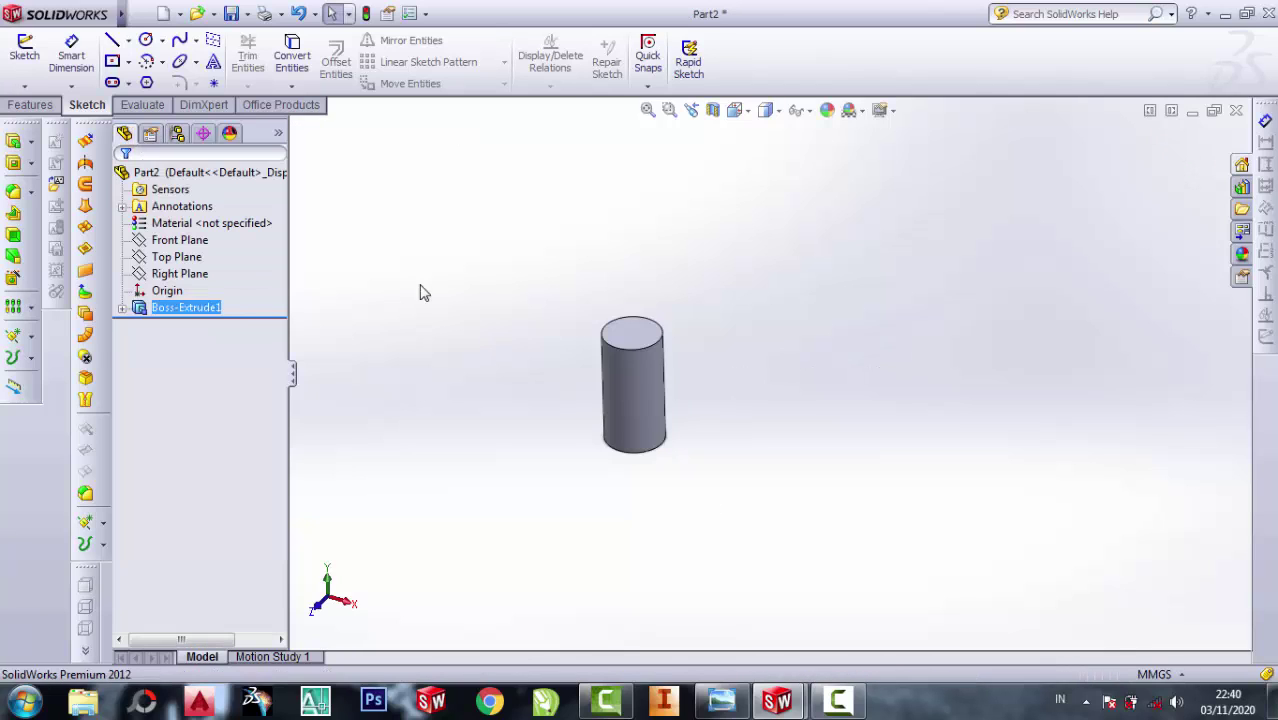
- On the Front Plane, draw a vertical line through the origin spanning the cylinder's height
click(178, 241)
click(255, 215)
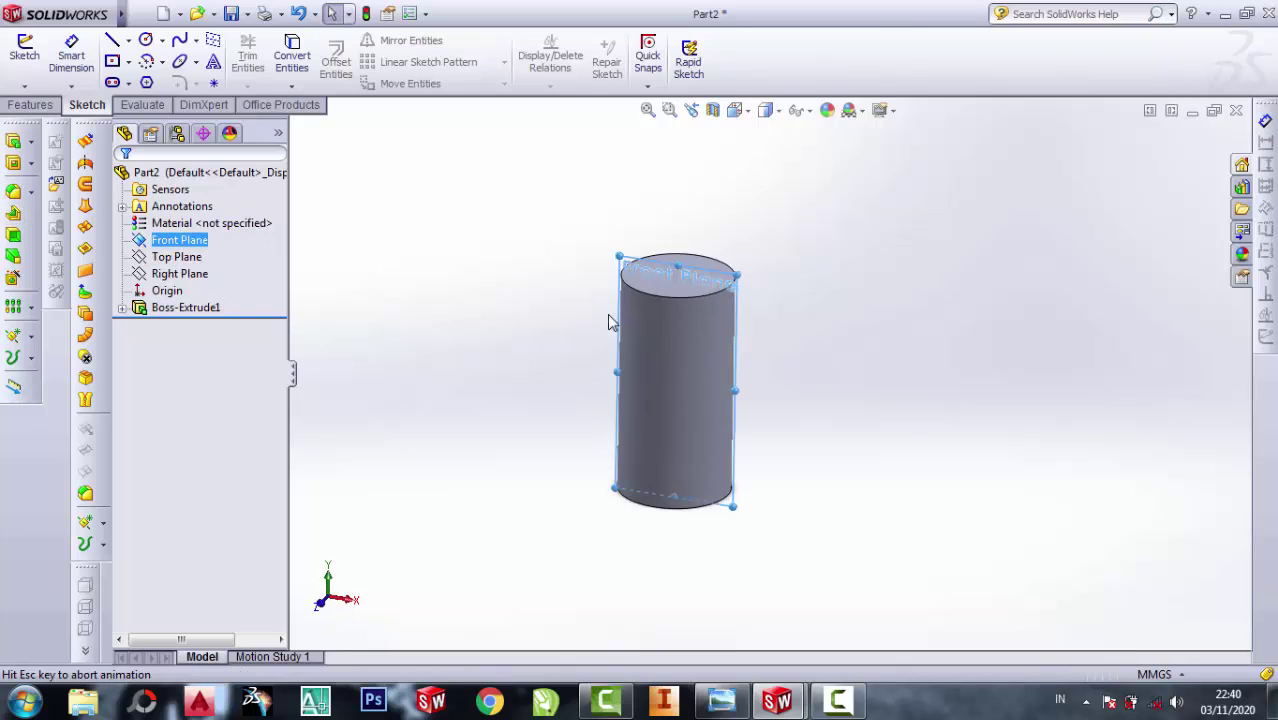
click(115, 43)
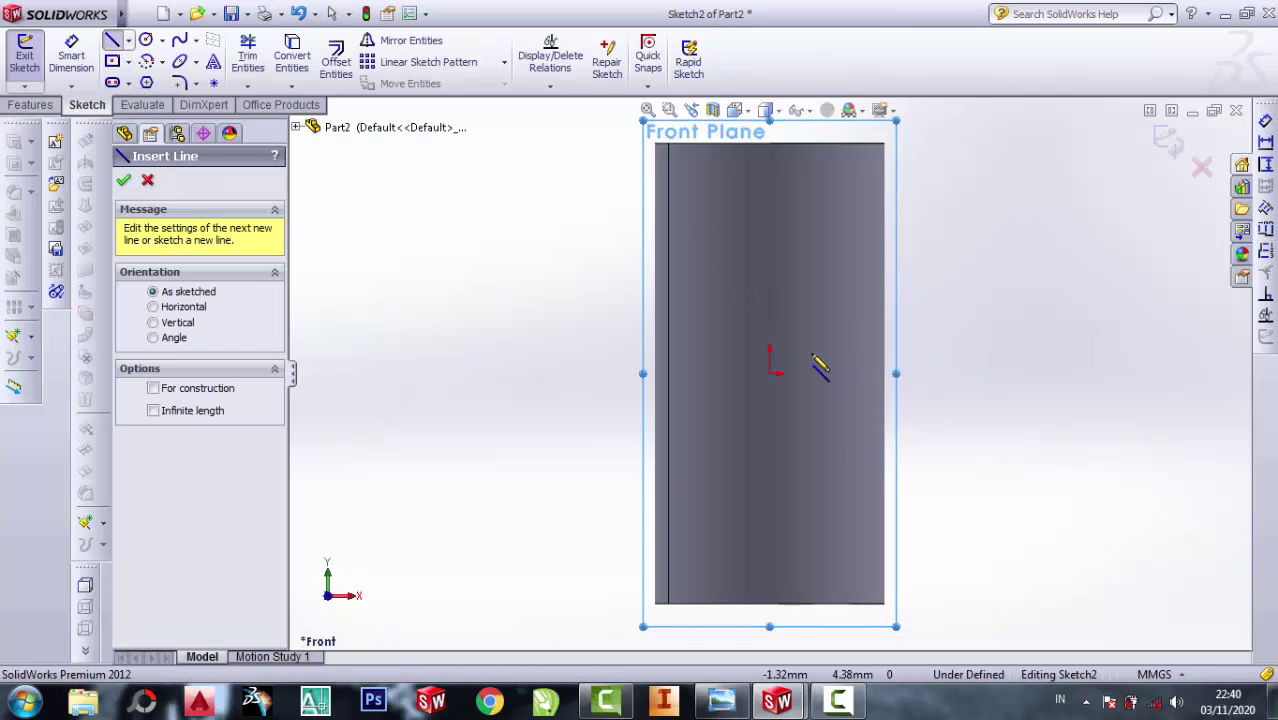
click(769, 579)
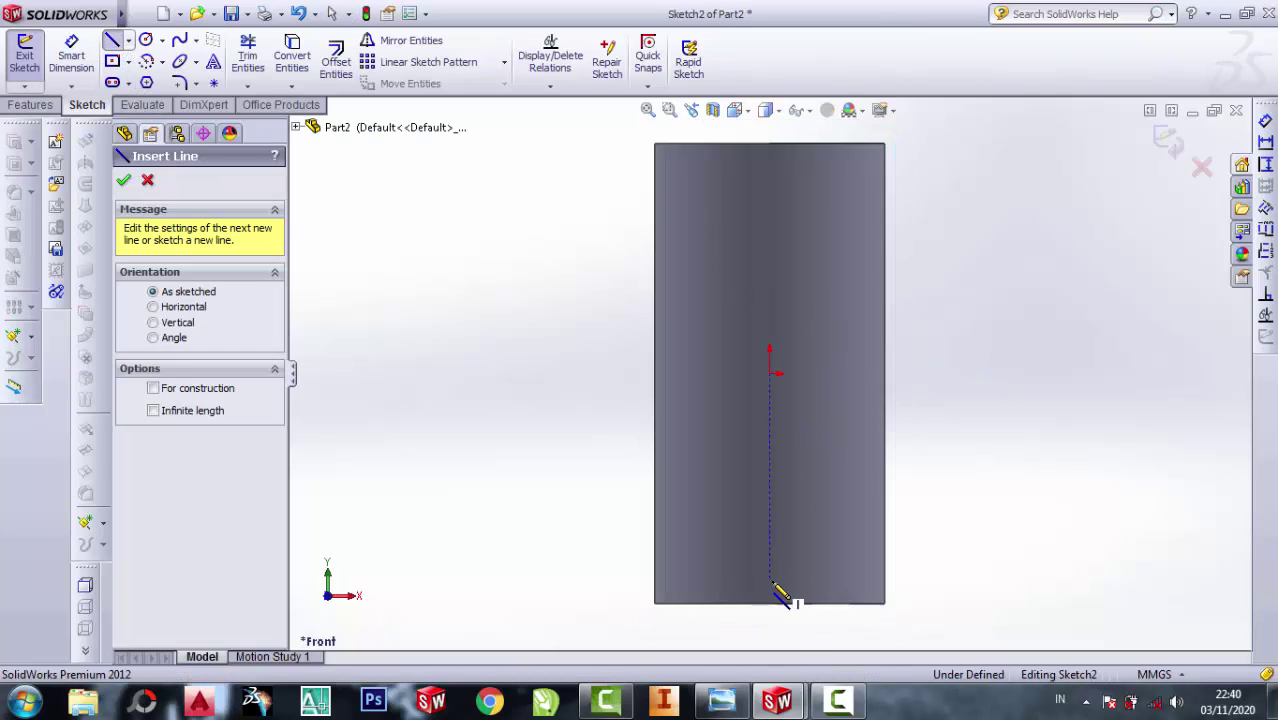
click(770, 163)
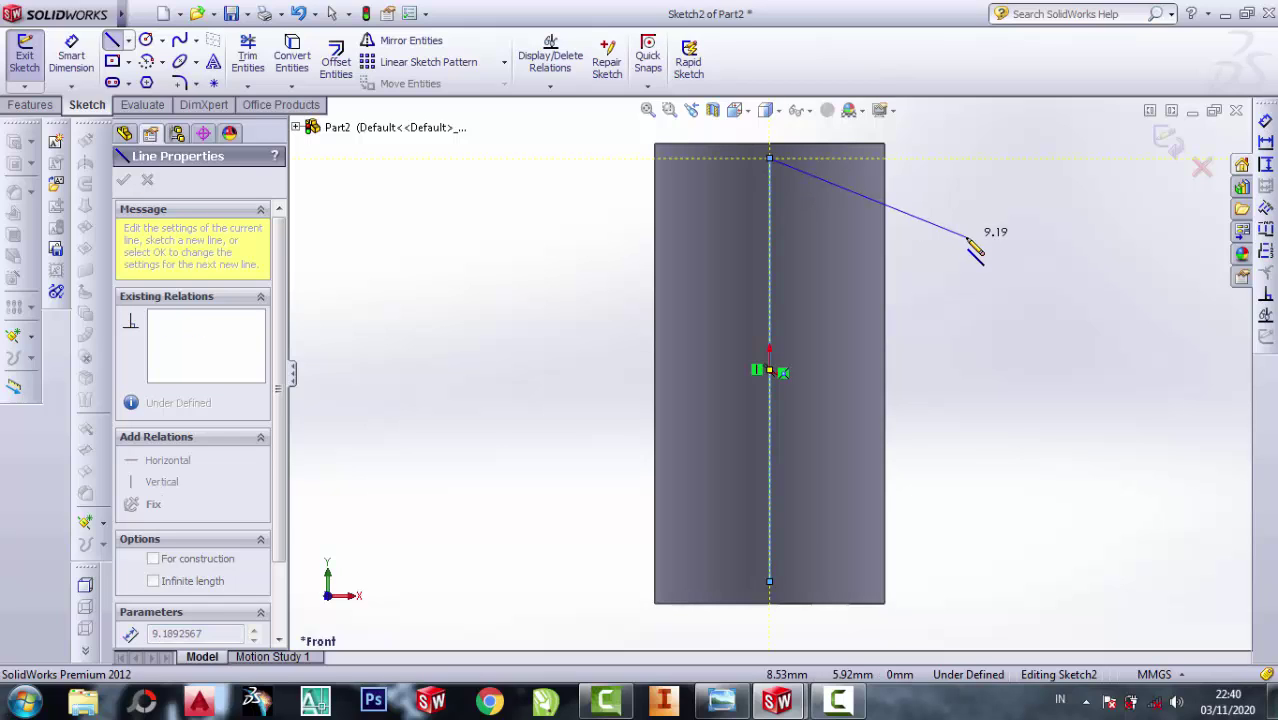
key(Escape)
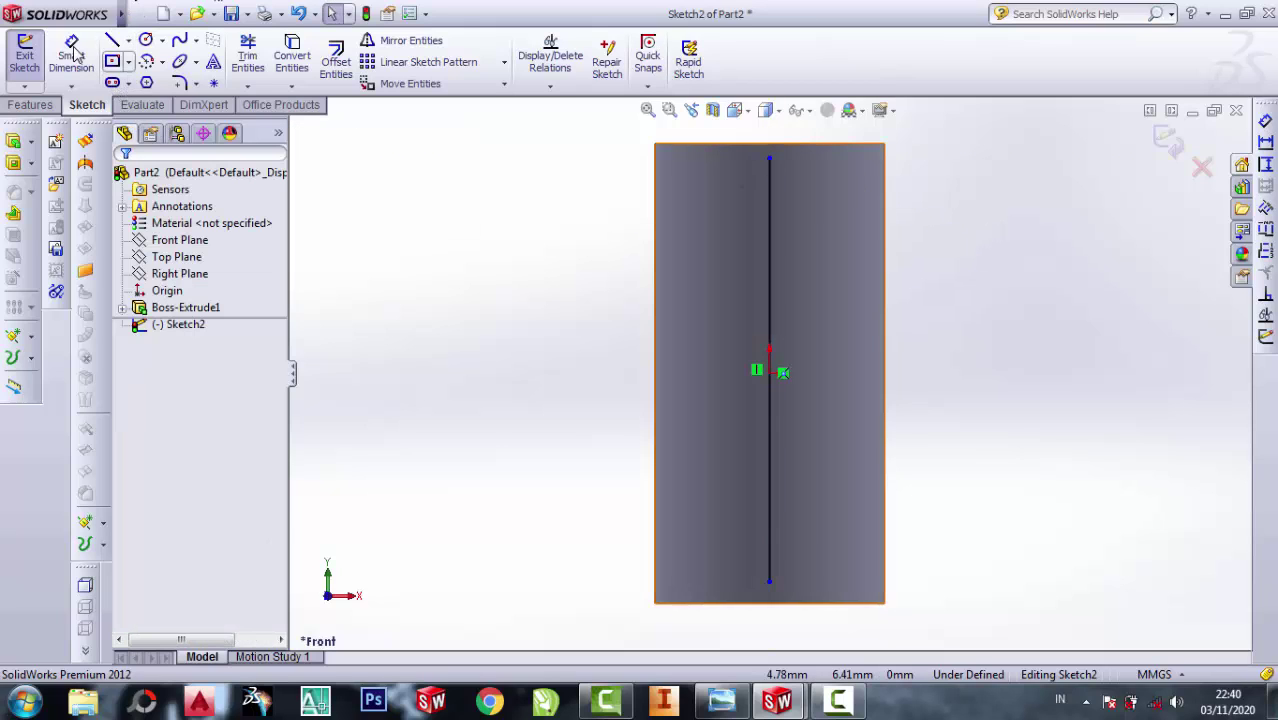
- Dimension the line's top end 1 mm below the cylinder's top
click(71, 55)
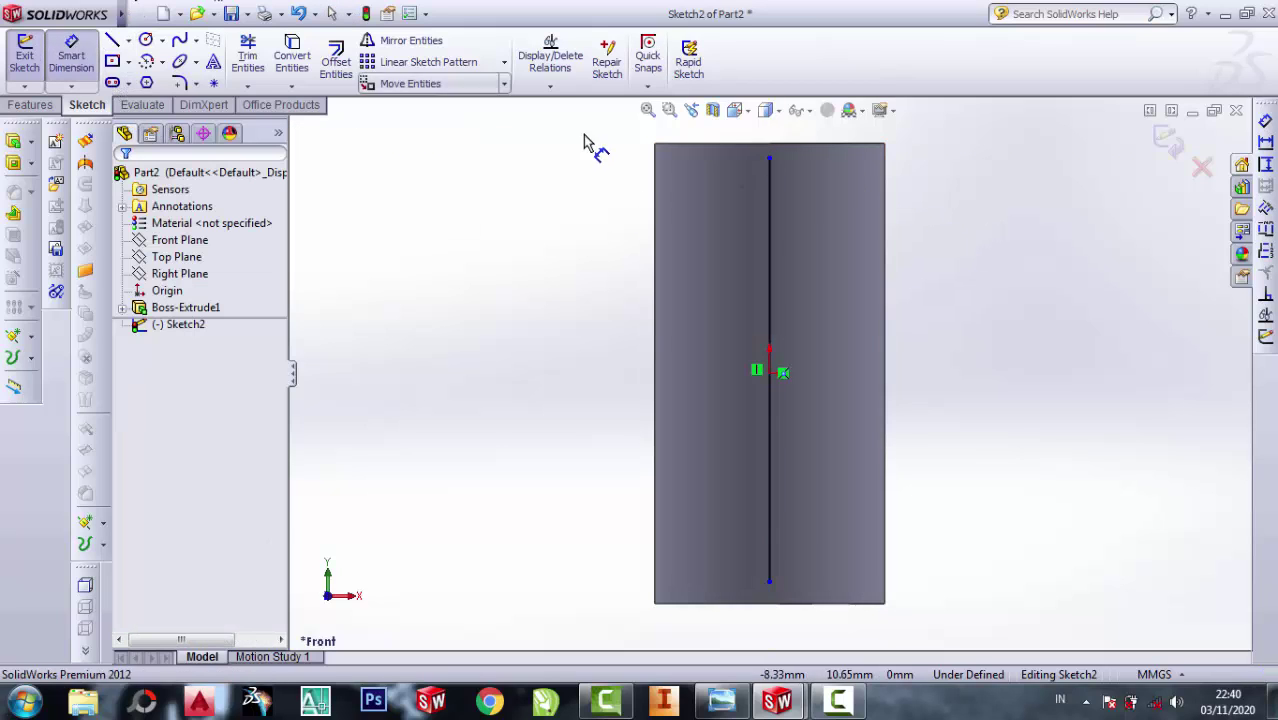
click(769, 159)
click(932, 150)
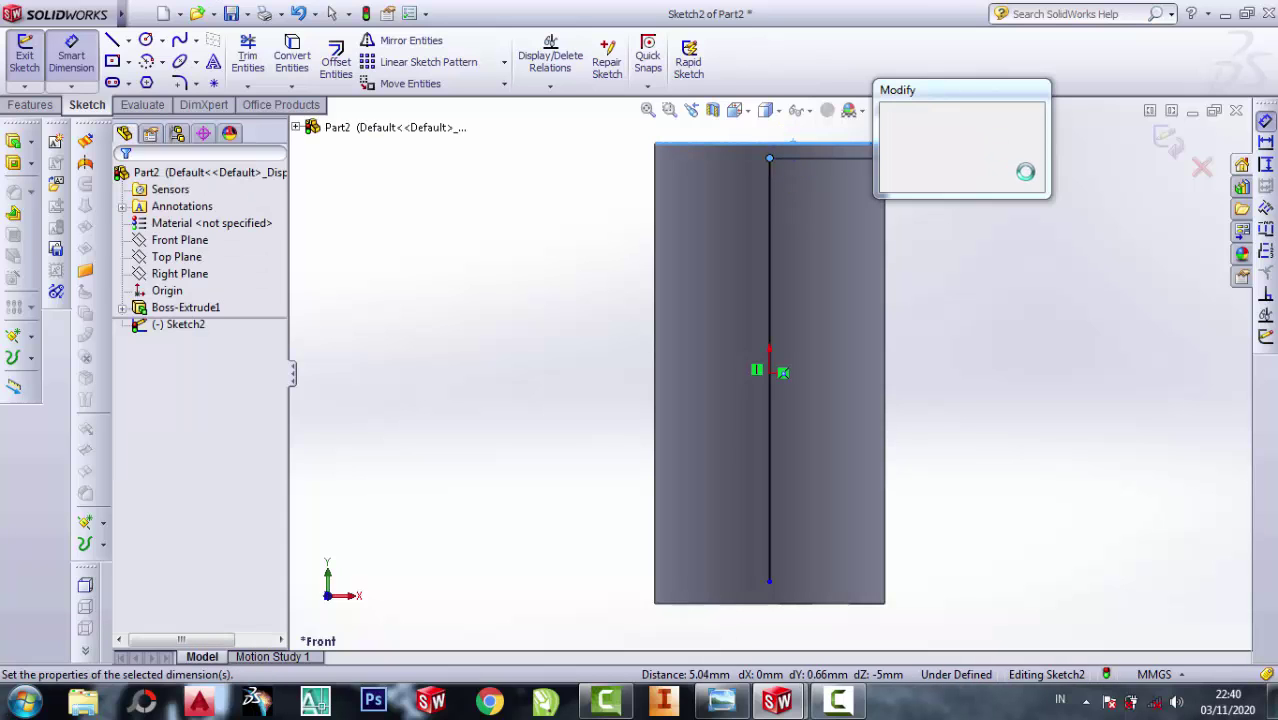
text(1)
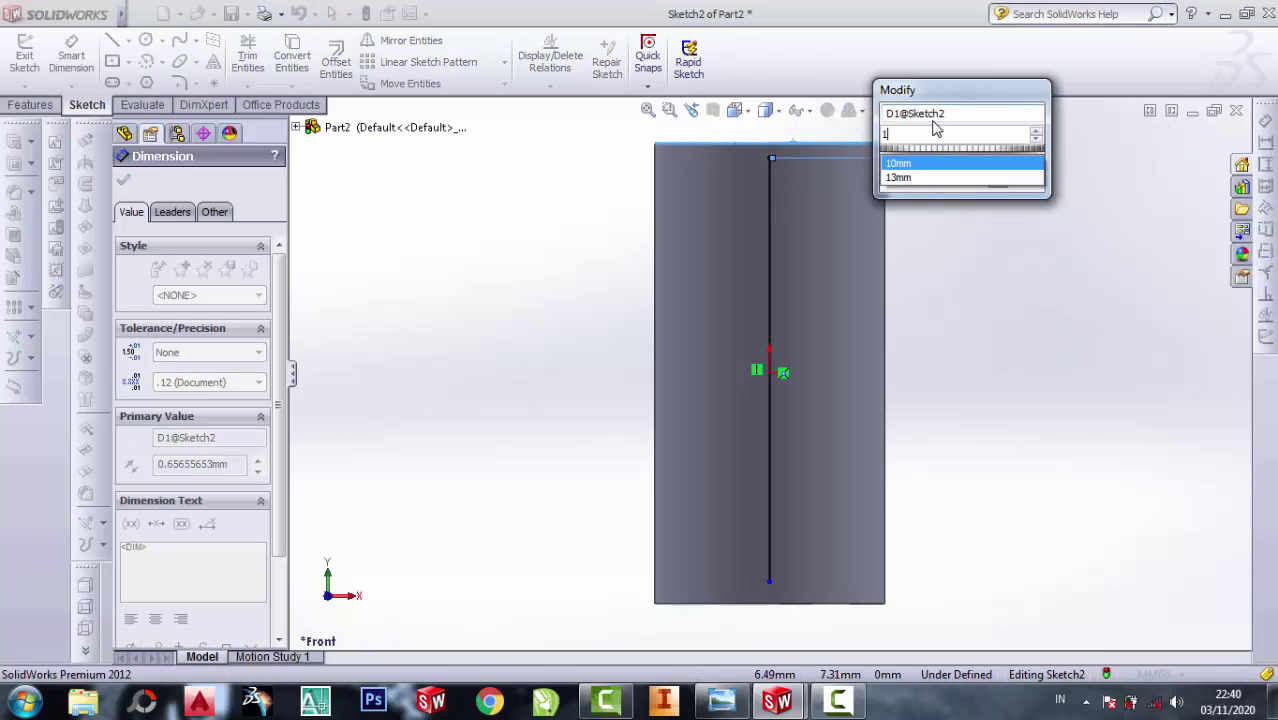
text(0)
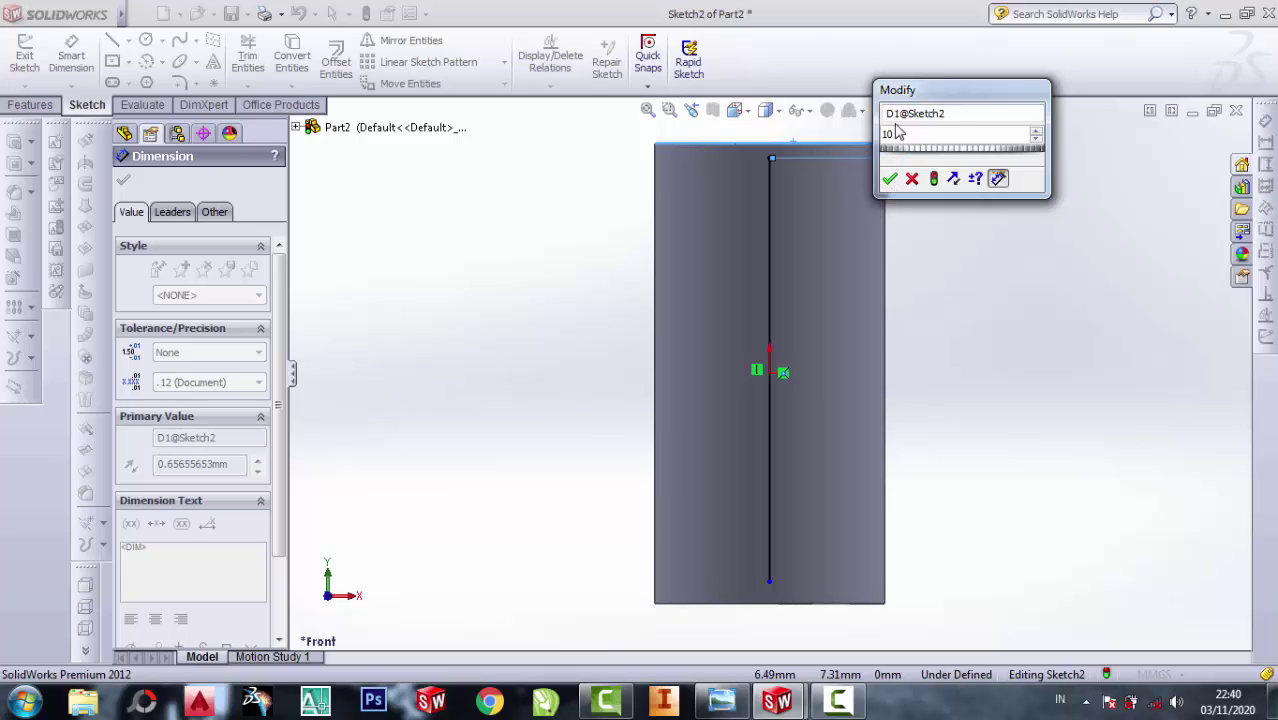
key(BackSpace)
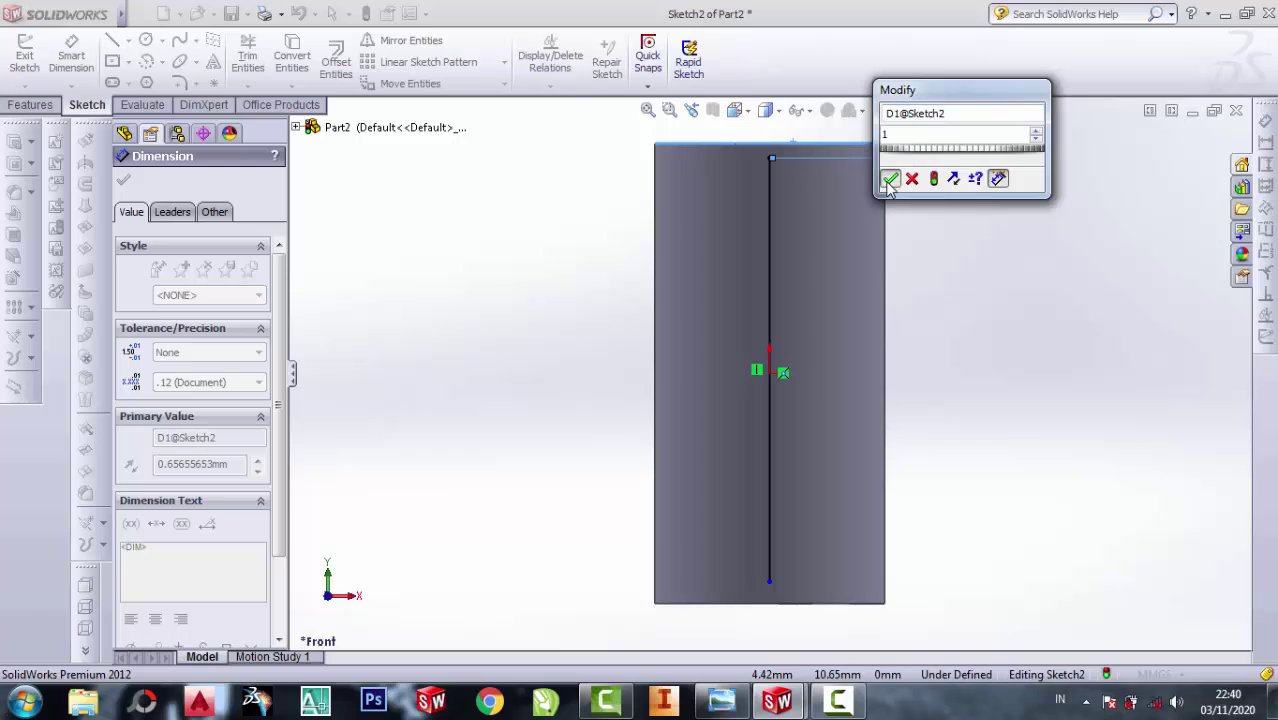
key(Return)
- Set a 1 mm gap between the line's bottom end and the cylinder's bottom, then exit the sketch
click(769, 580)
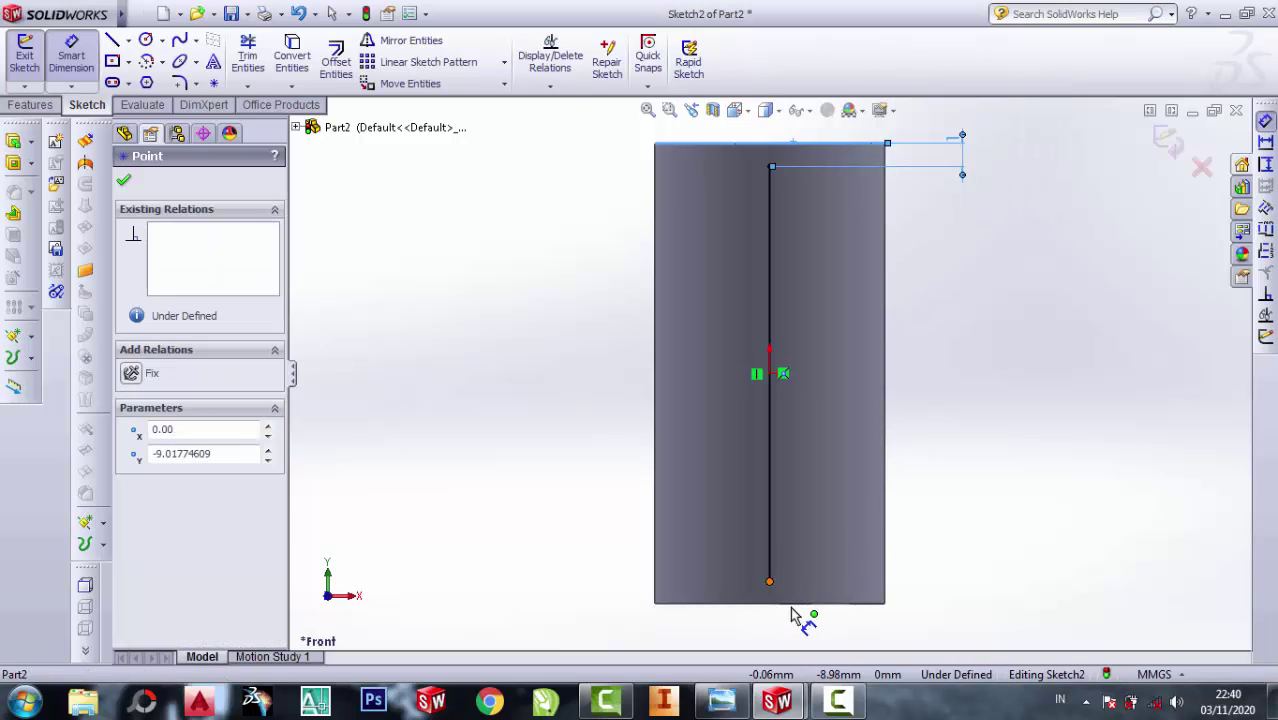
click(800, 604)
click(995, 585)
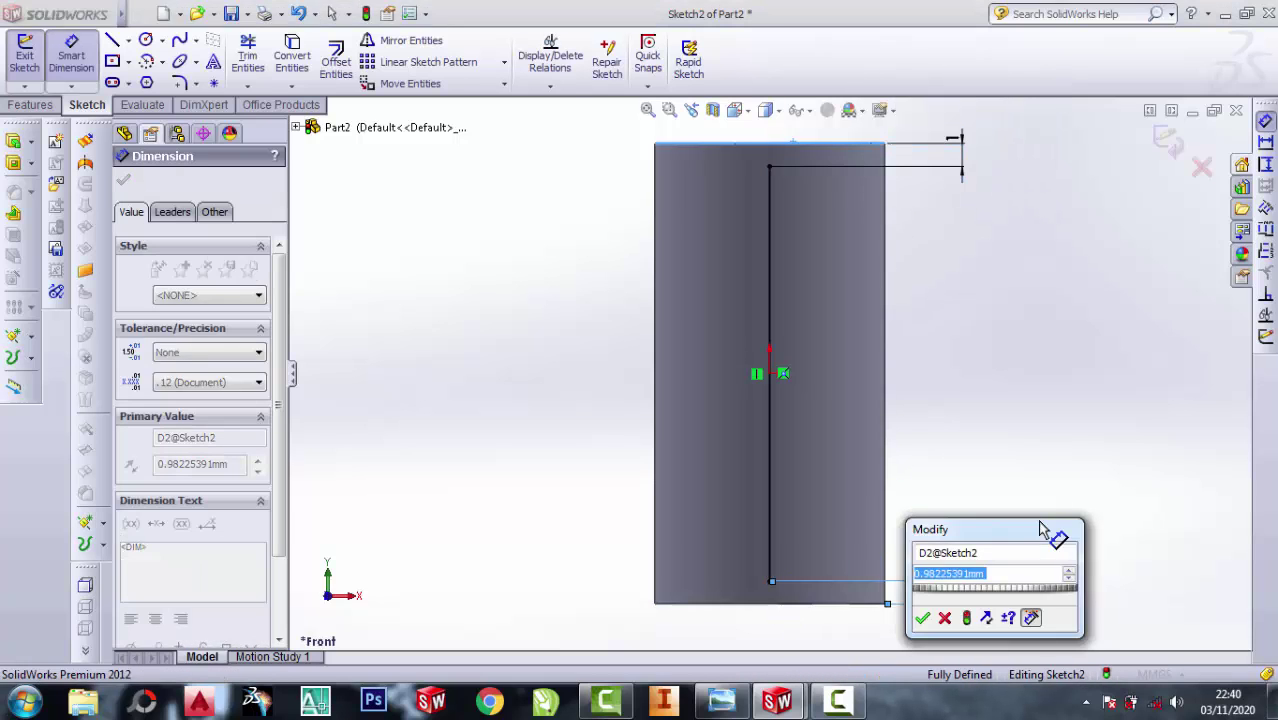
text(1)
click(922, 619)
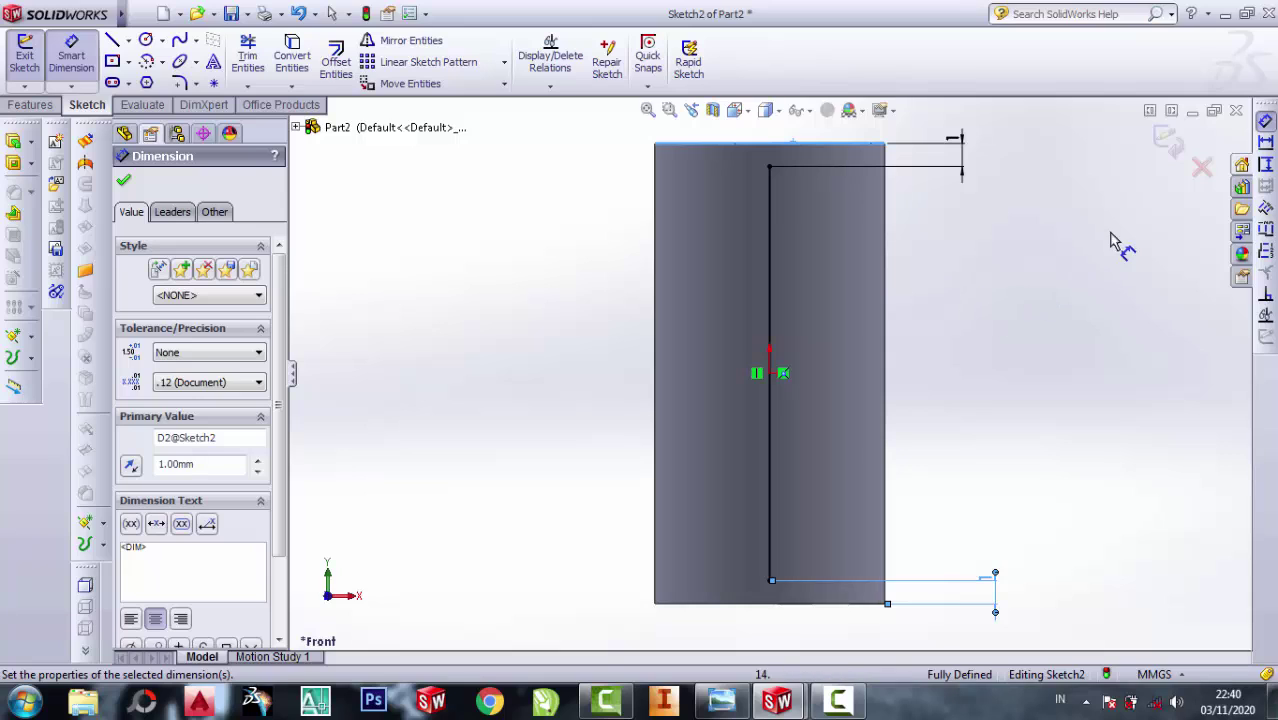
click(123, 180)
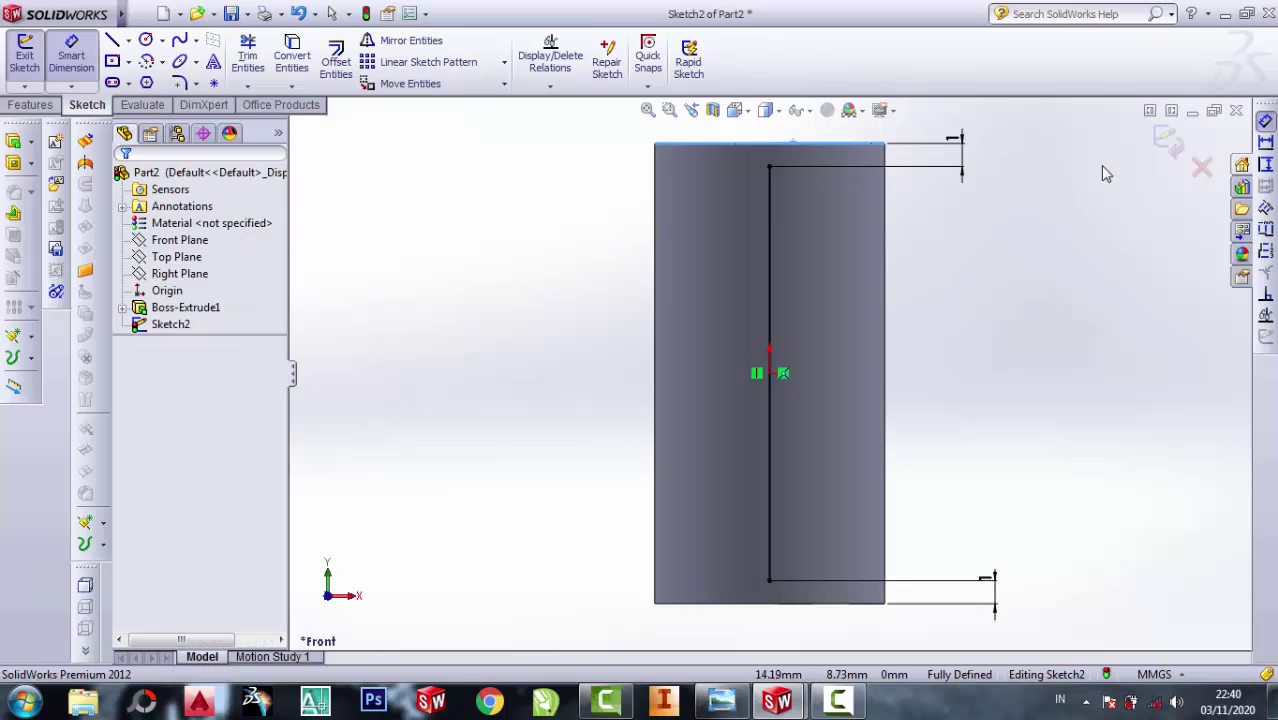
key(Escape)
click(1160, 142)
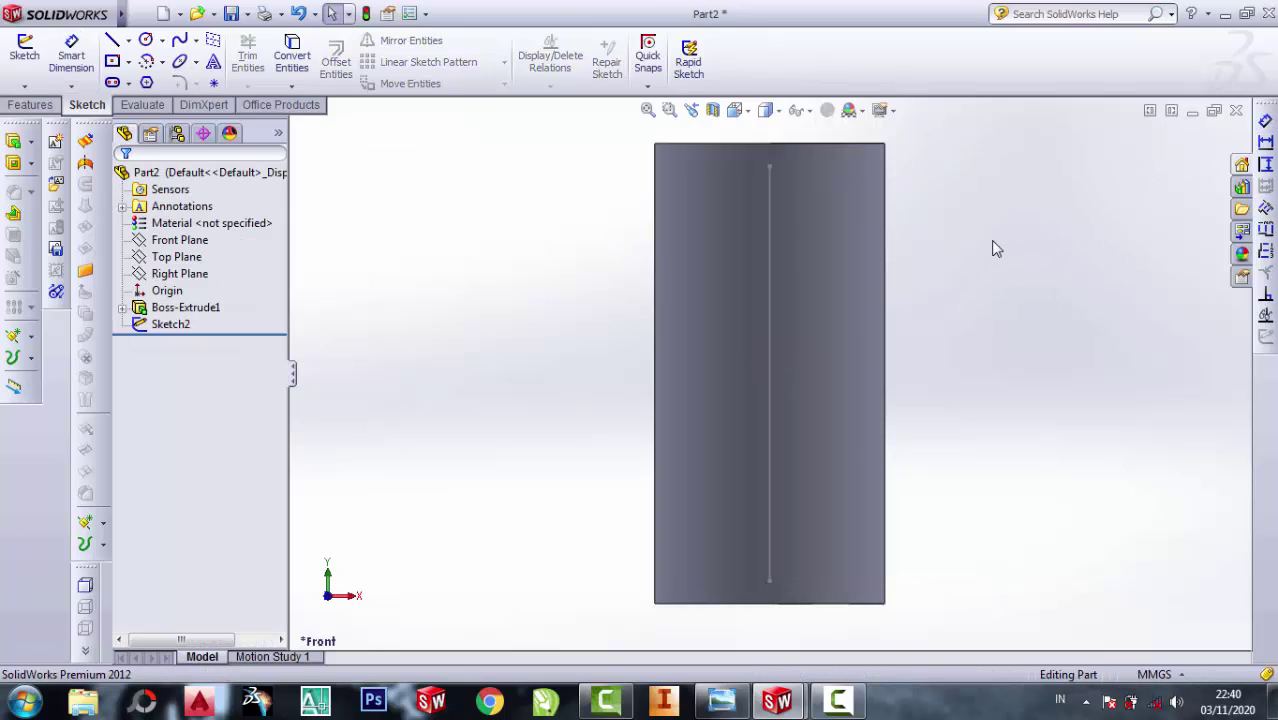
- On the Top Plane, draw a vertical centerline from the origin down below the circle
middle_drag(931, 241, 901, 317)
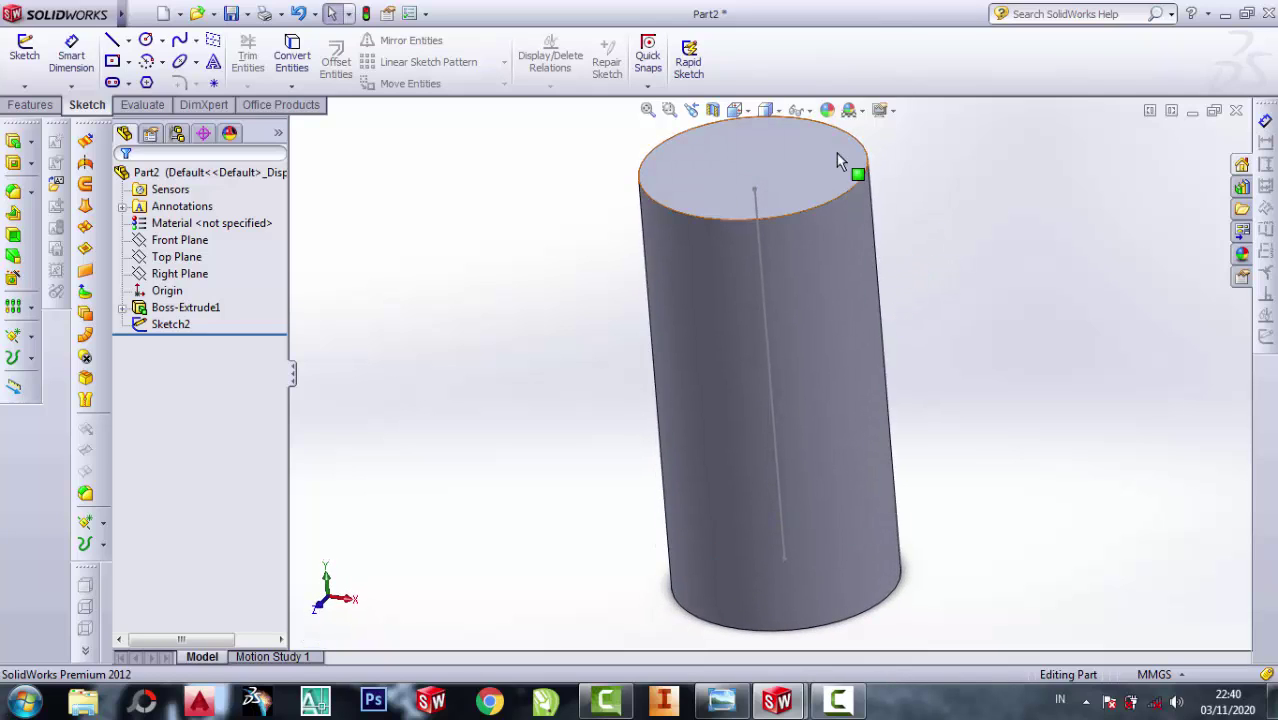
click(785, 162)
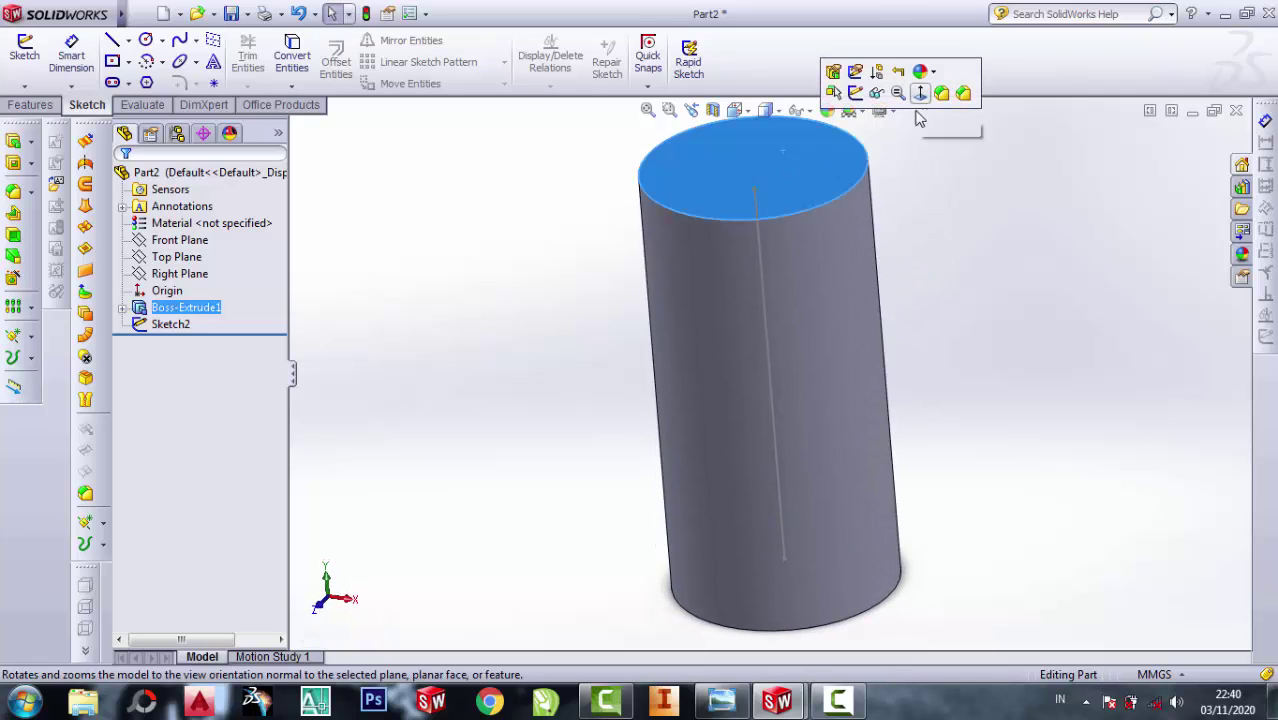
click(383, 271)
click(176, 257)
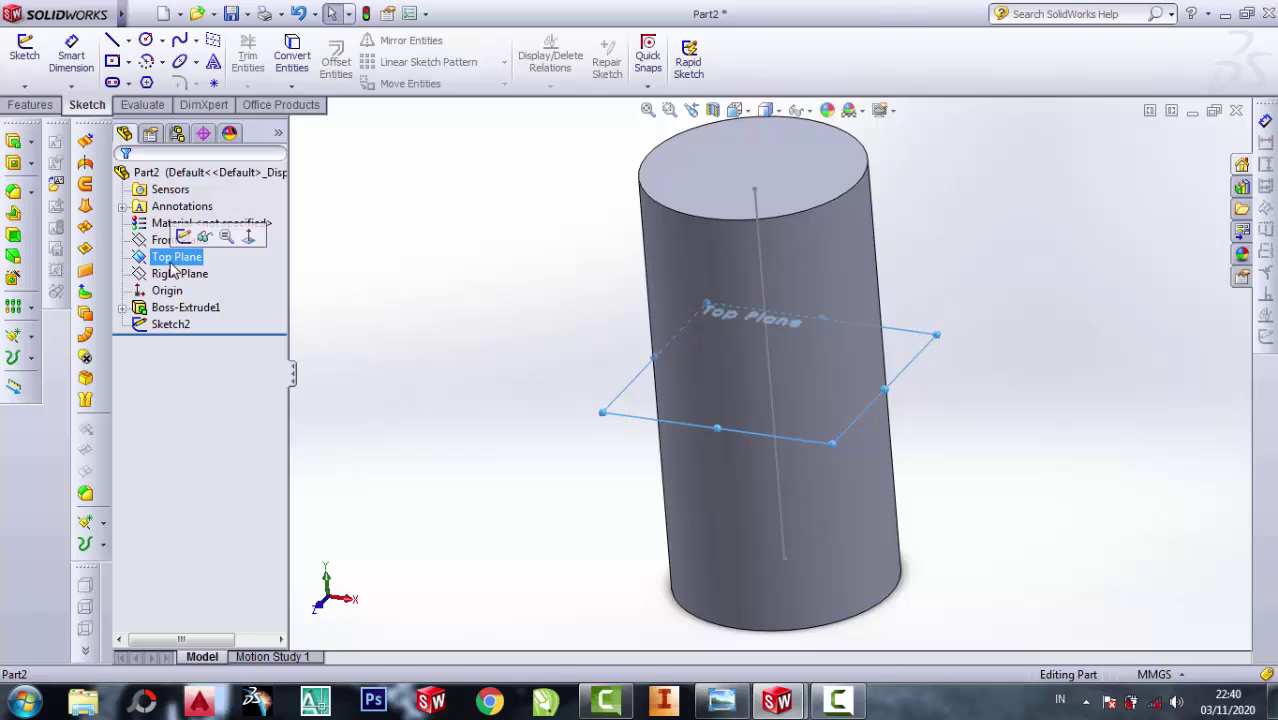
click(248, 238)
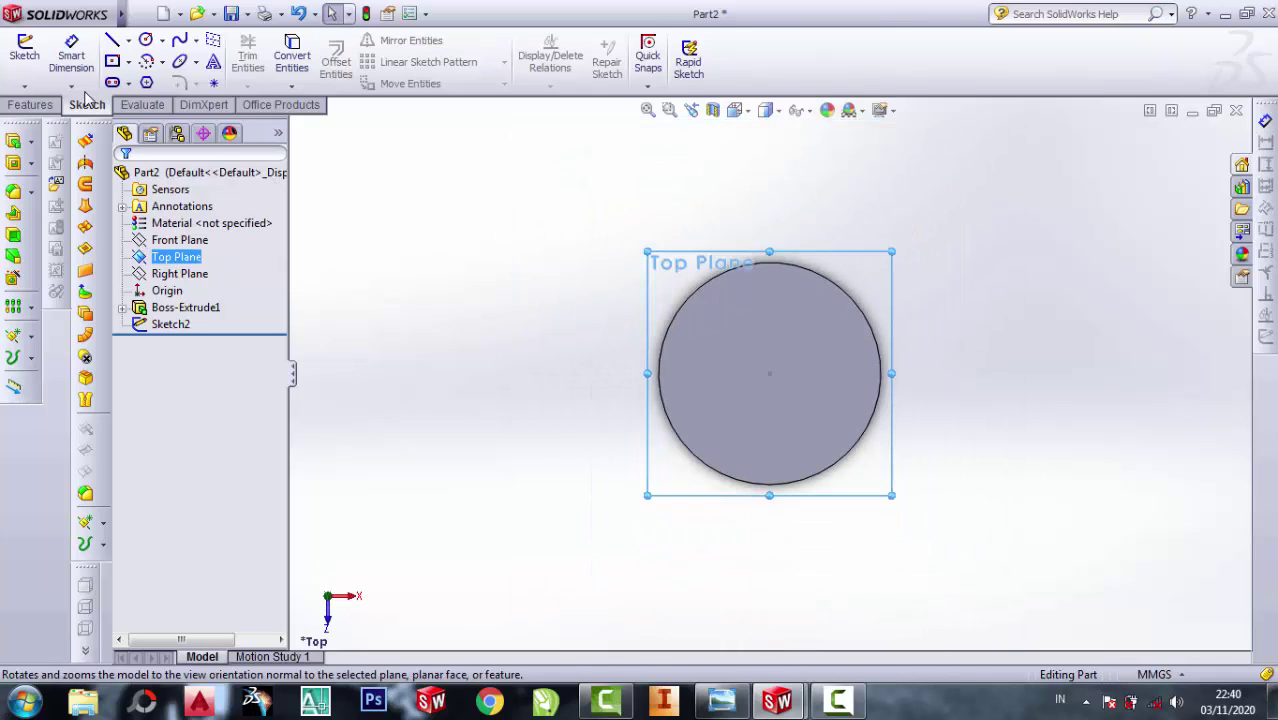
click(128, 40)
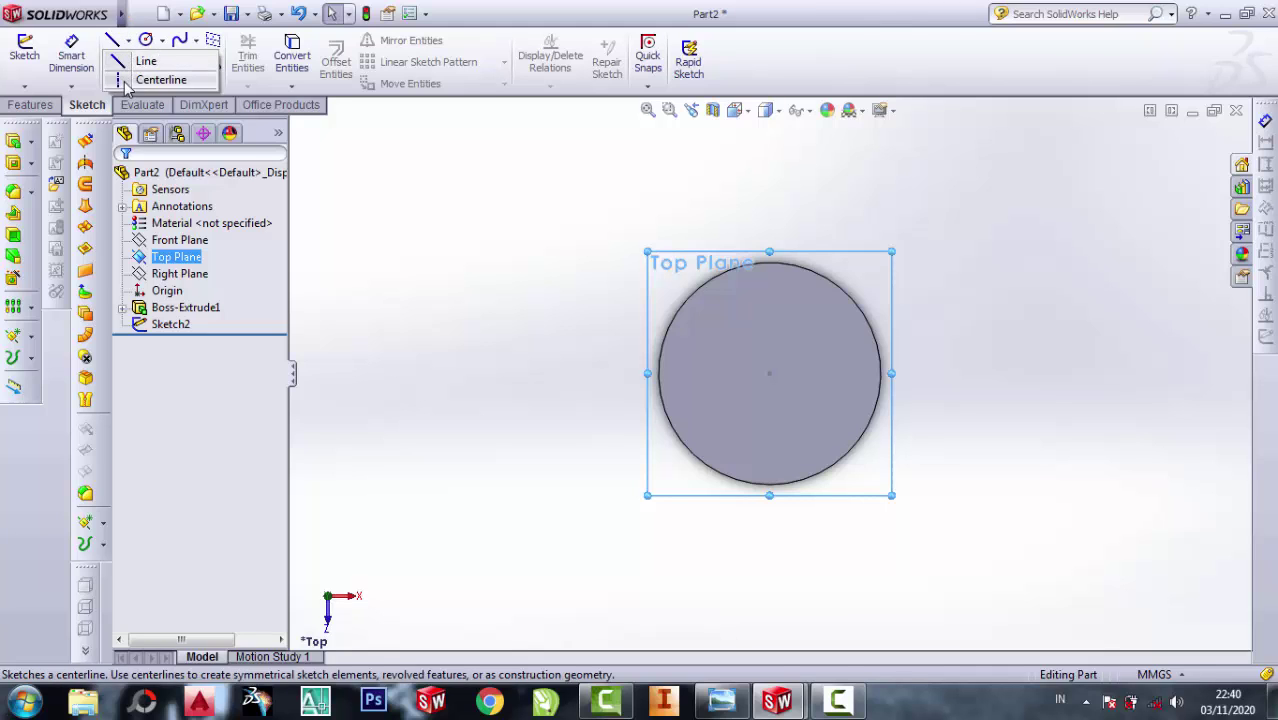
click(125, 85)
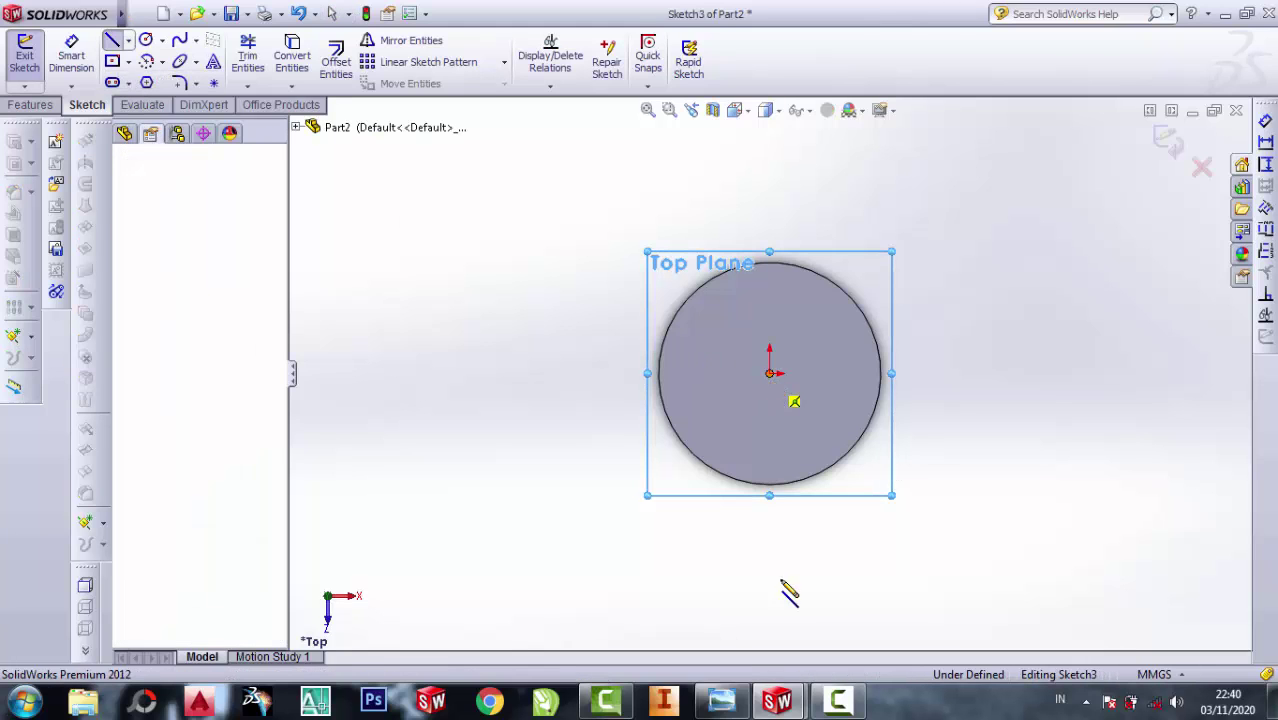
click(769, 373)
click(769, 600)
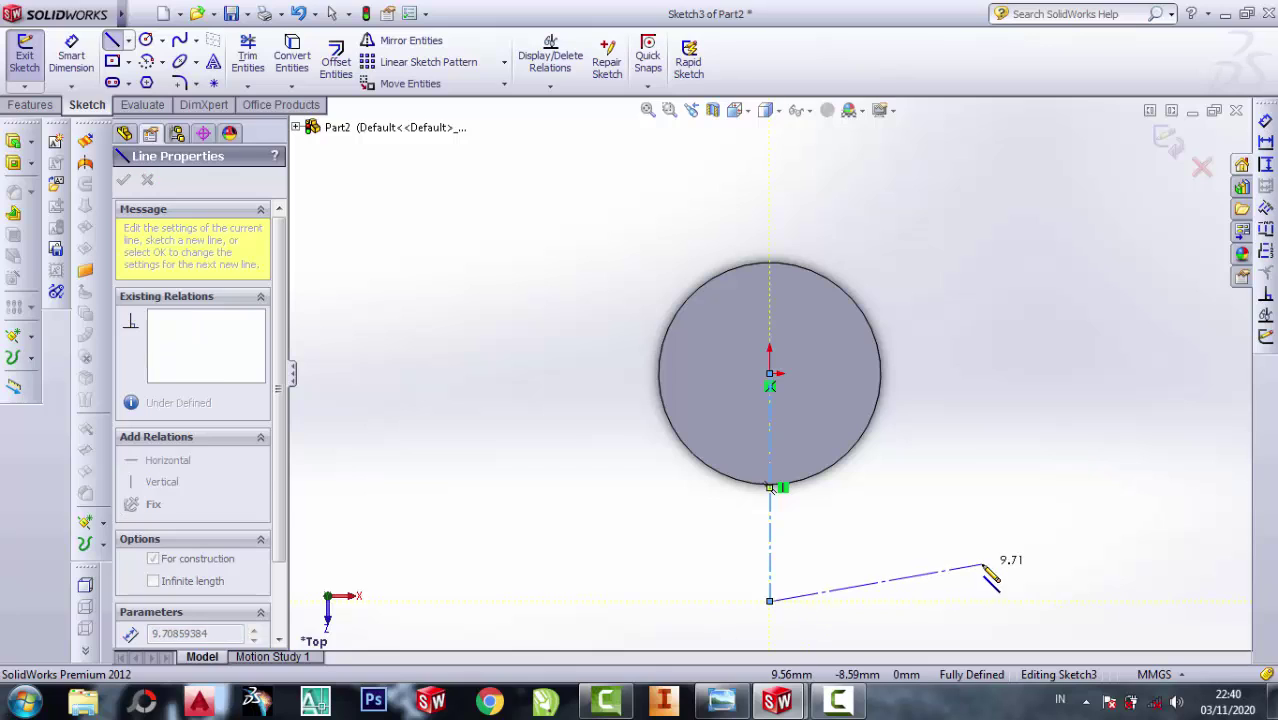
key(Escape)
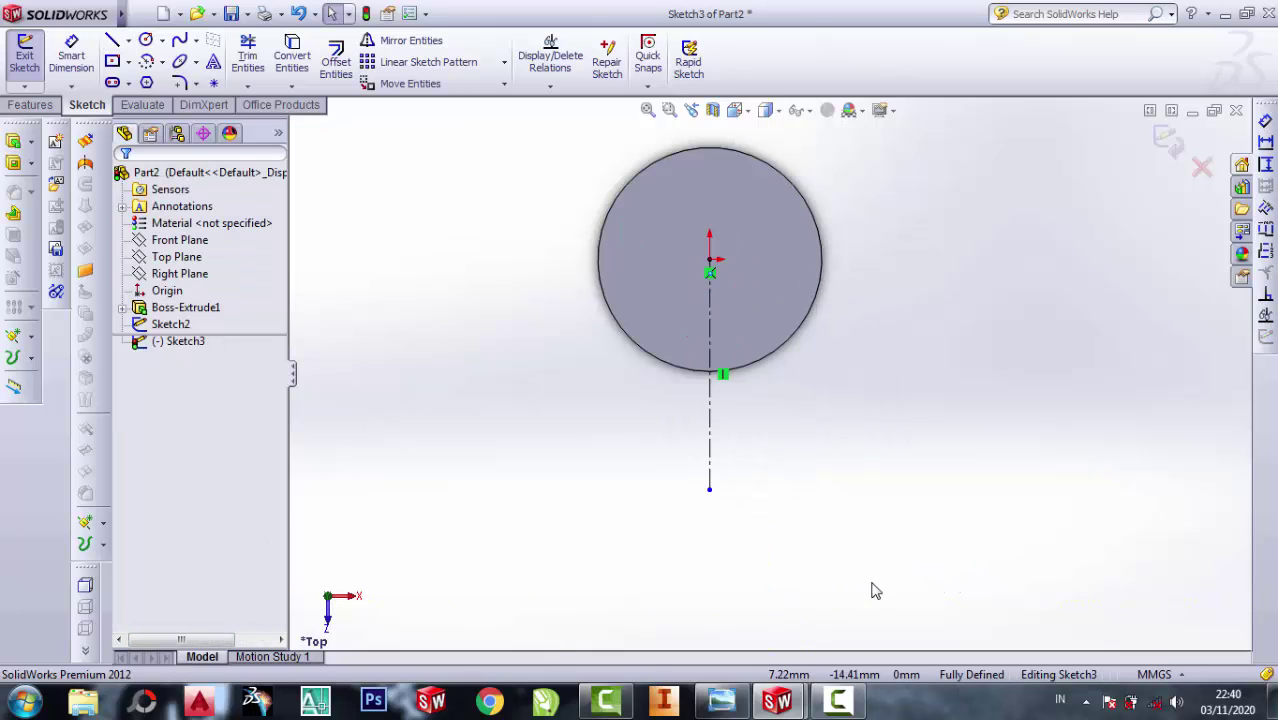
- Draw a horizontal line with its midpoint fixed to the centerline's lower end
click(112, 40)
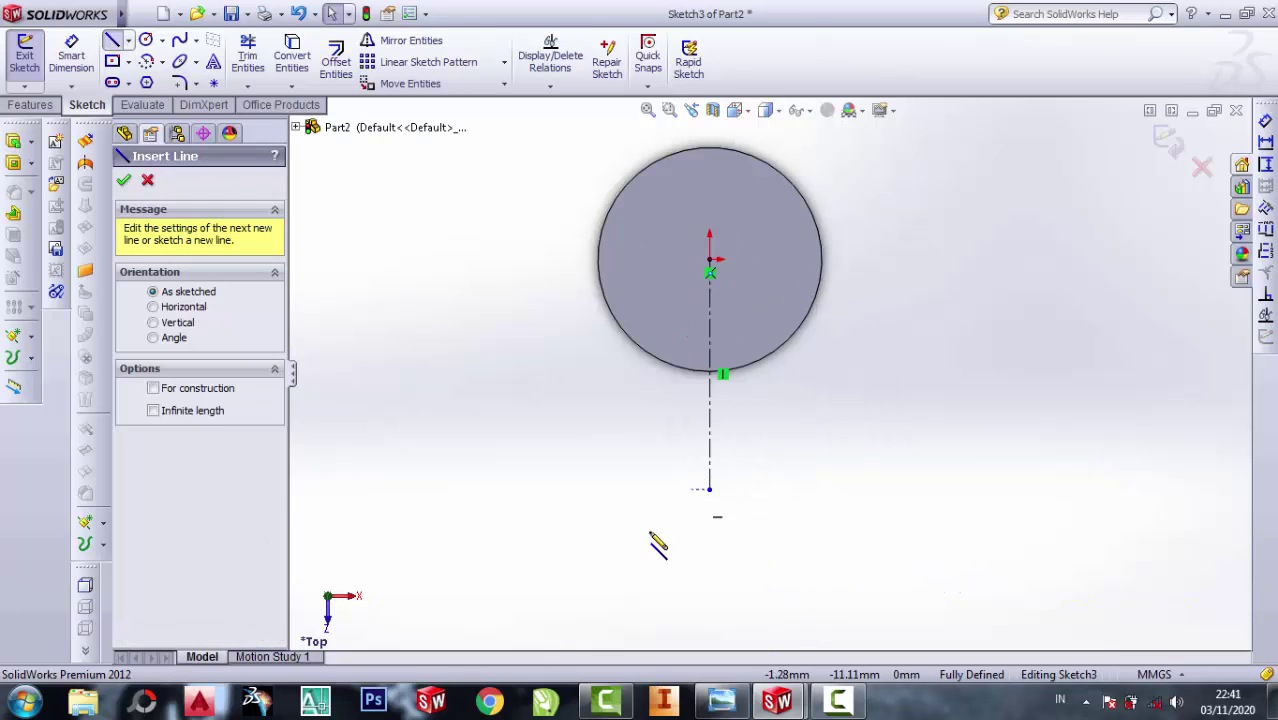
click(595, 489)
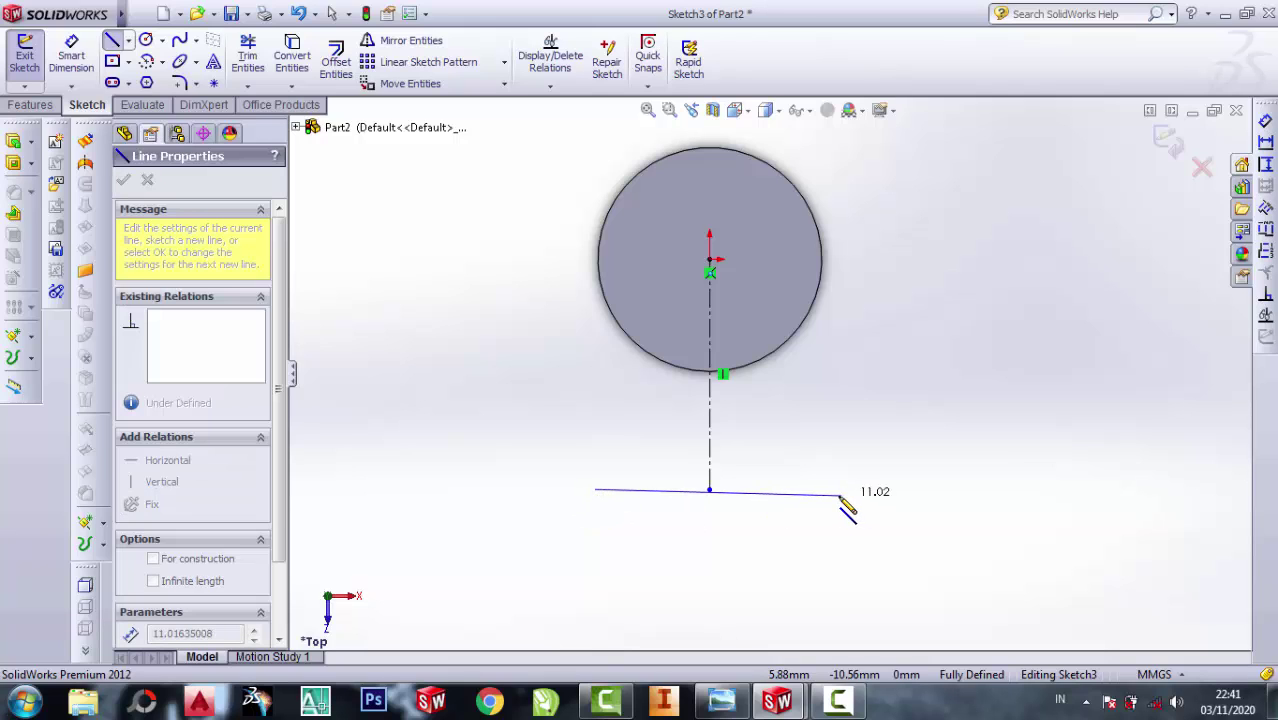
click(812, 489)
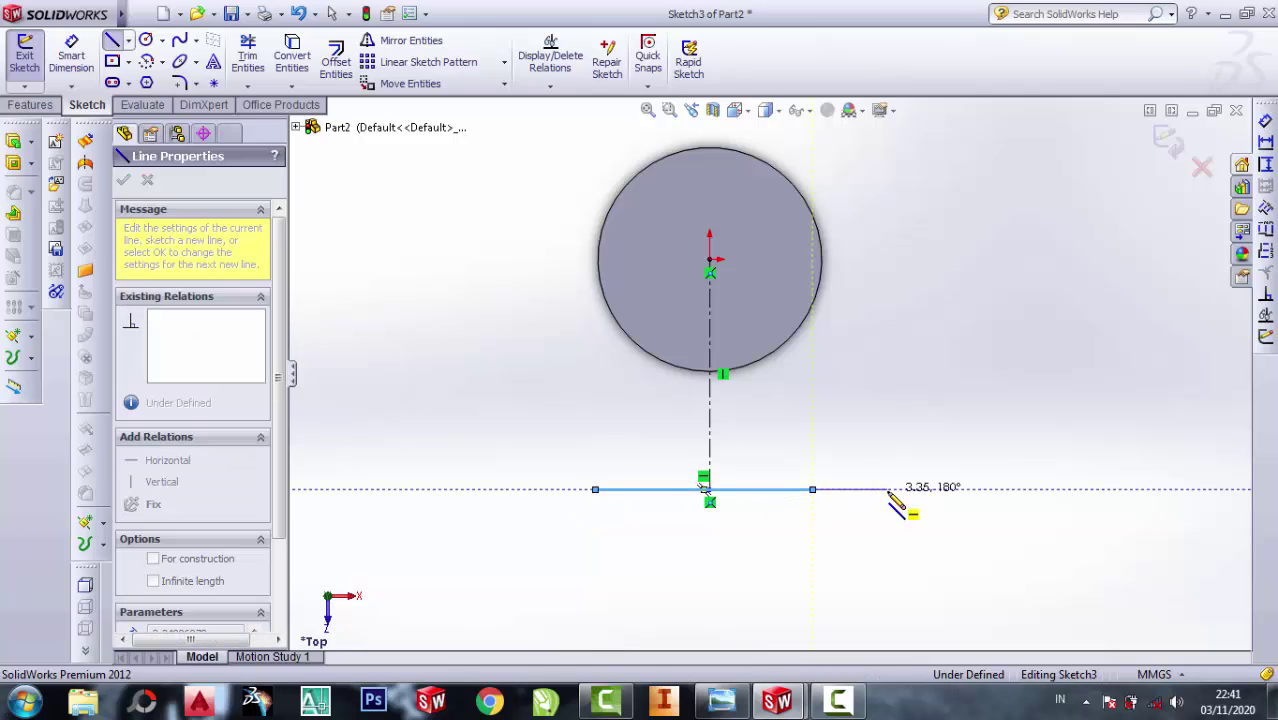
key(Escape)
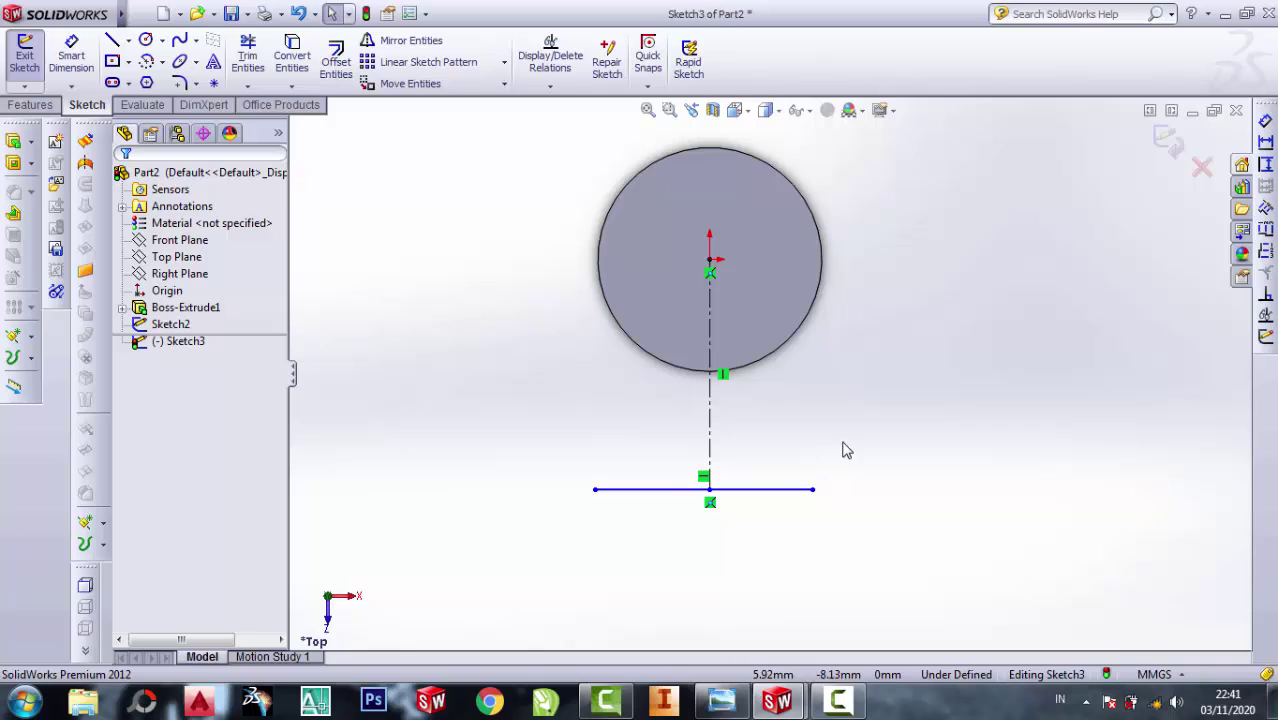
click(773, 497)
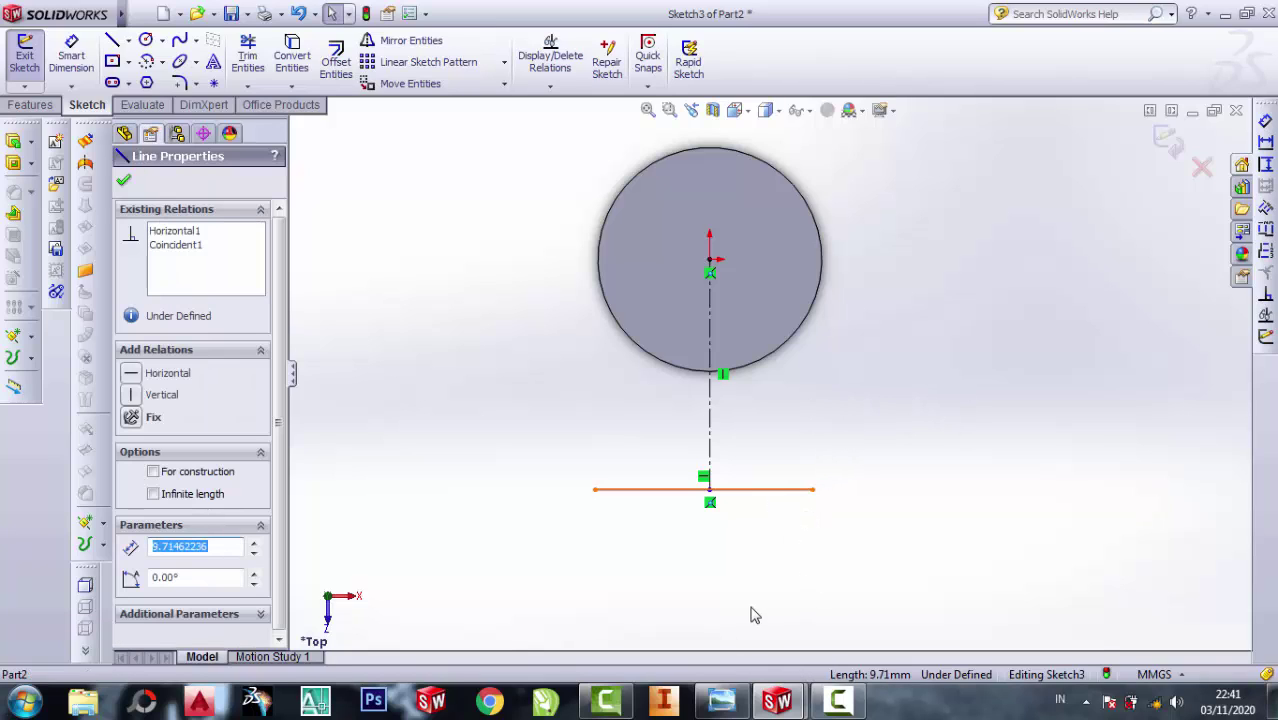
click(710, 492)
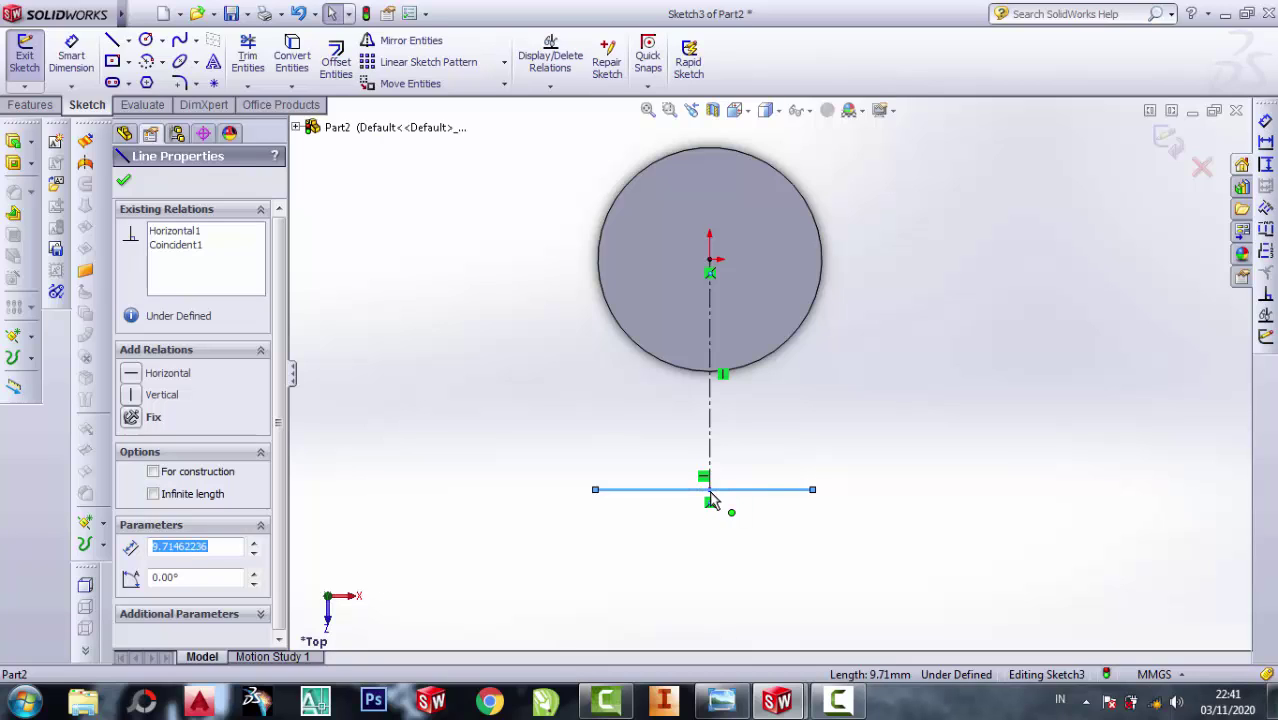
click(708, 493)
ctrl+click(596, 490)
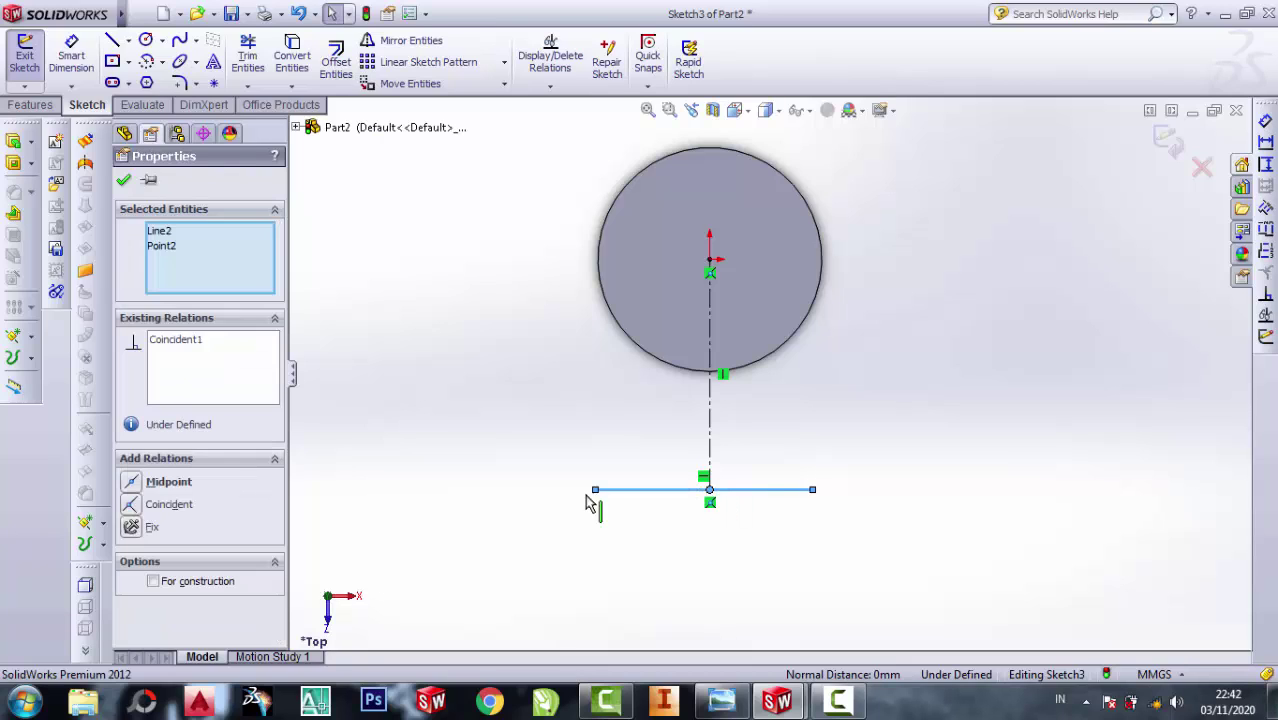
click(140, 484)
- Dimension the vertical centerline to 20 mm long
click(636, 598)
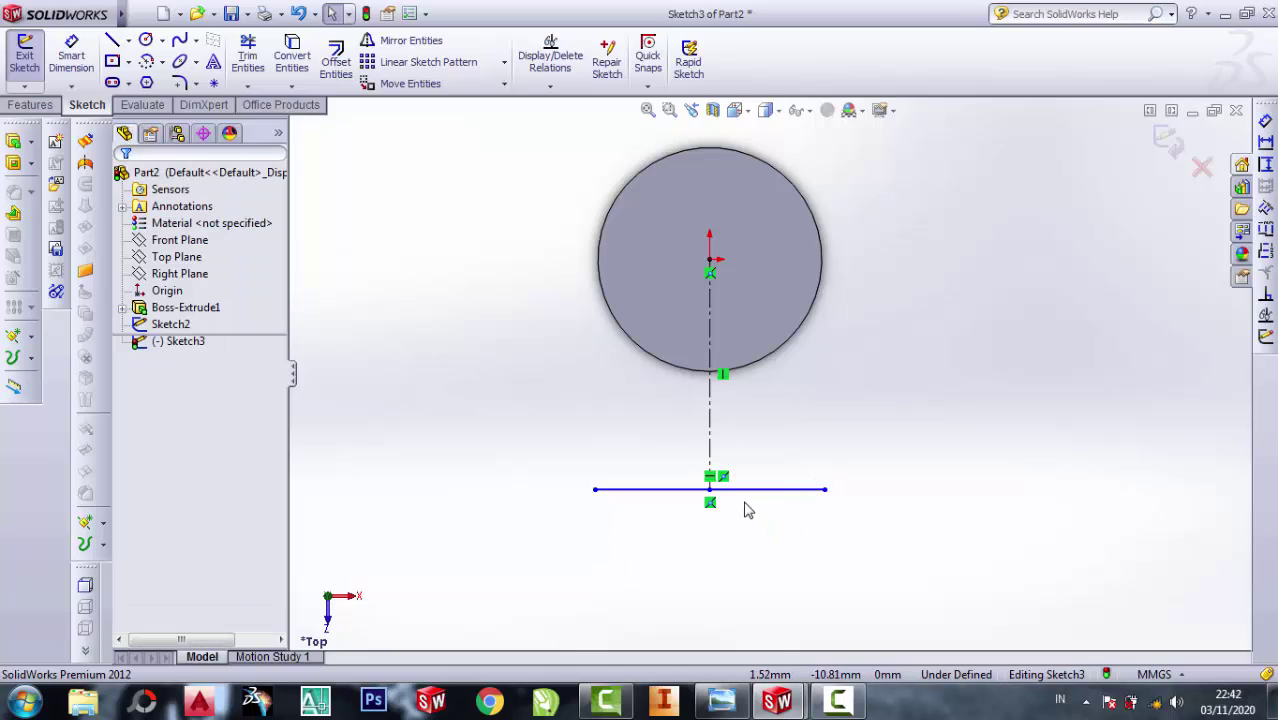
click(71, 55)
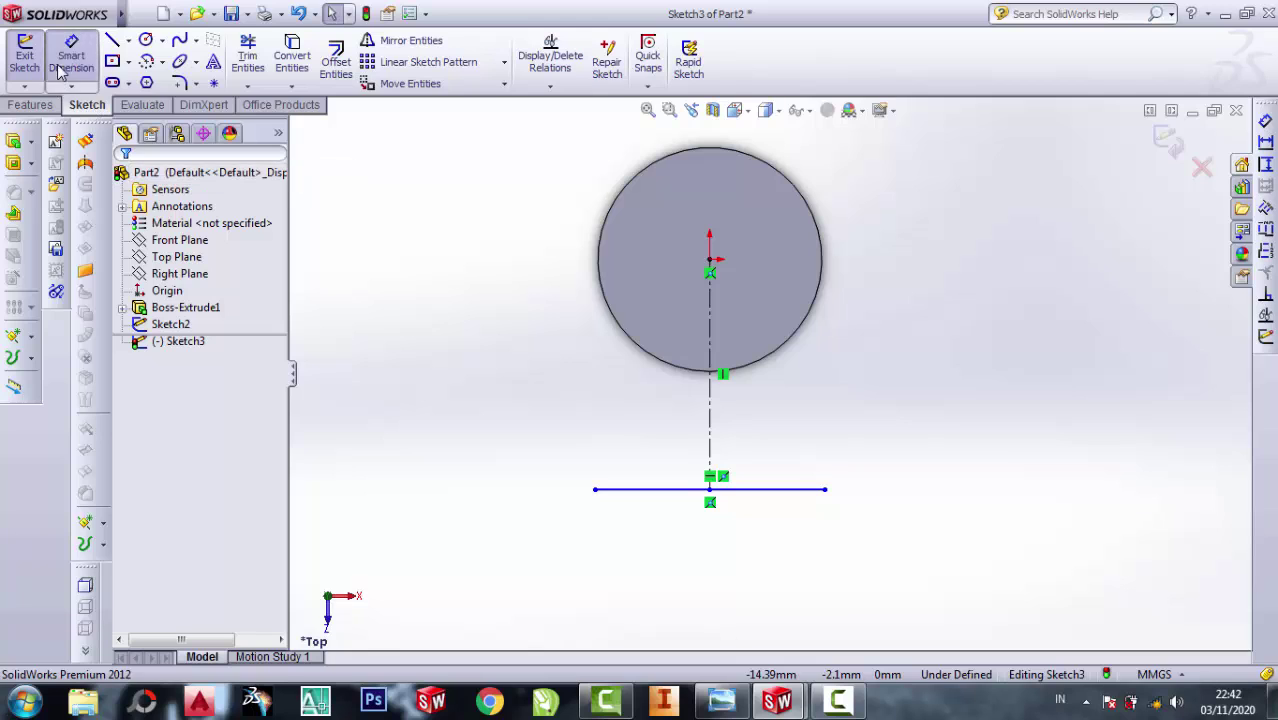
click(712, 408)
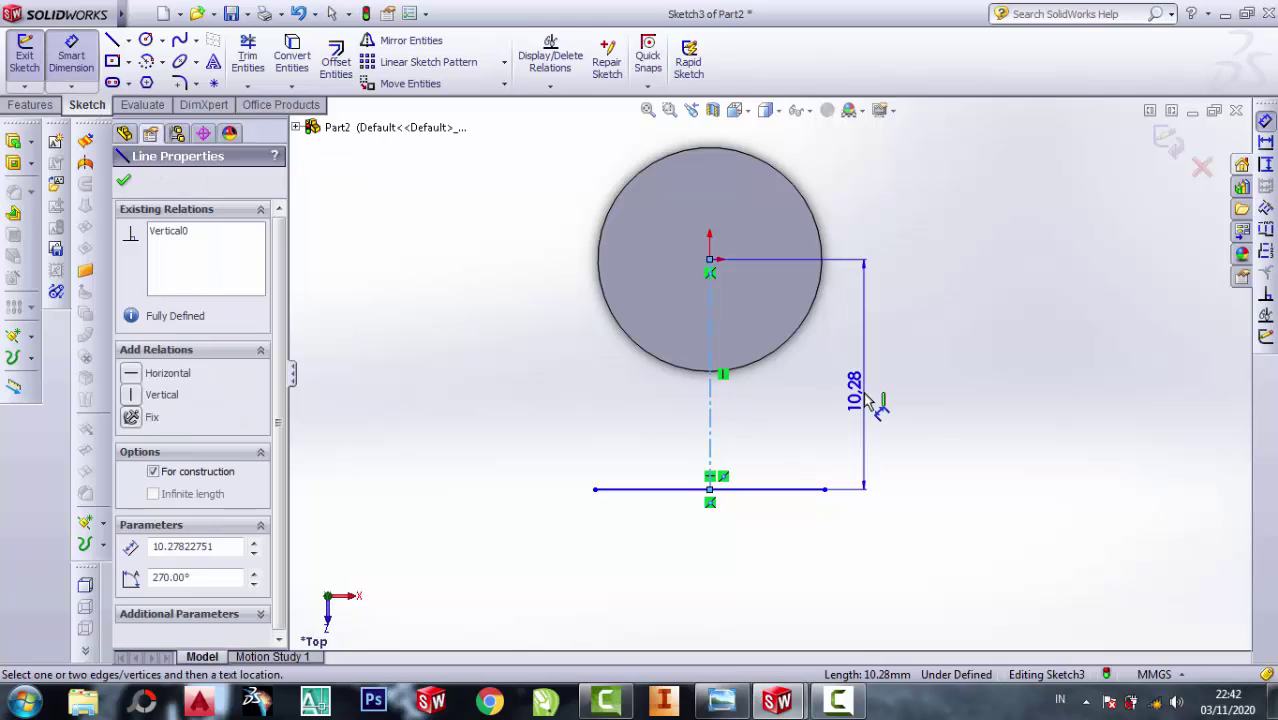
click(880, 405)
text(20)
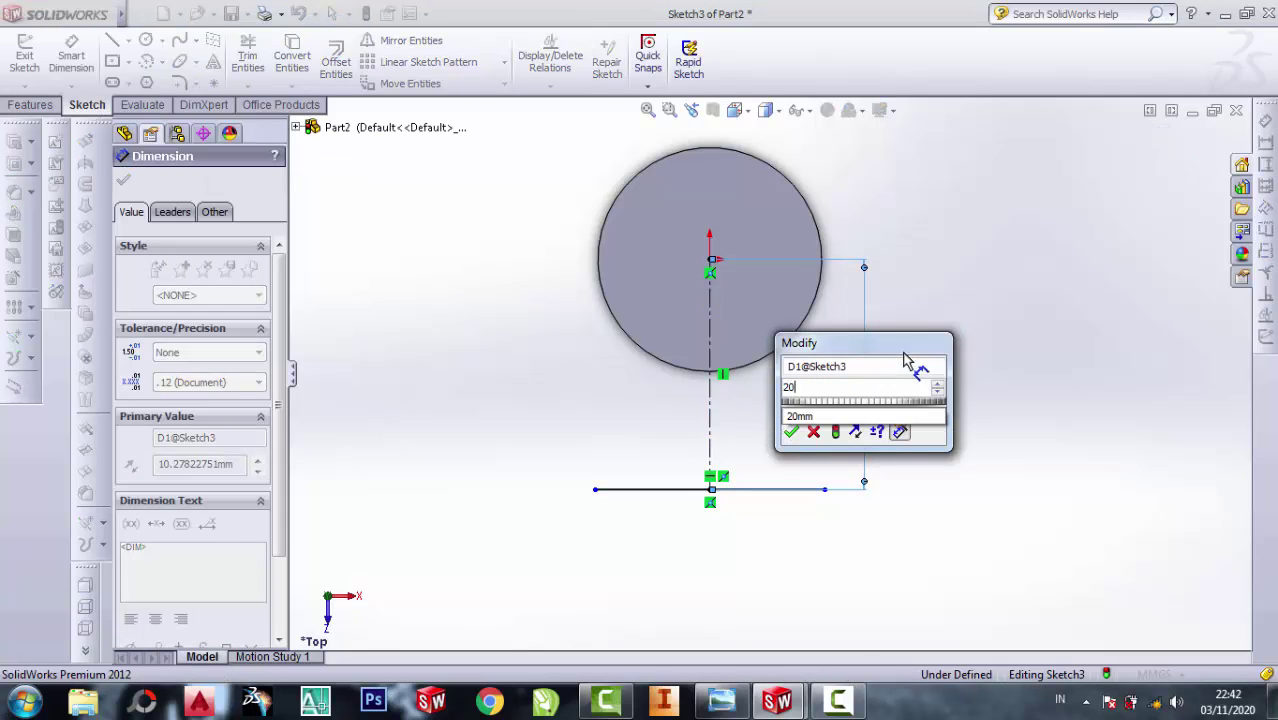
click(792, 432)
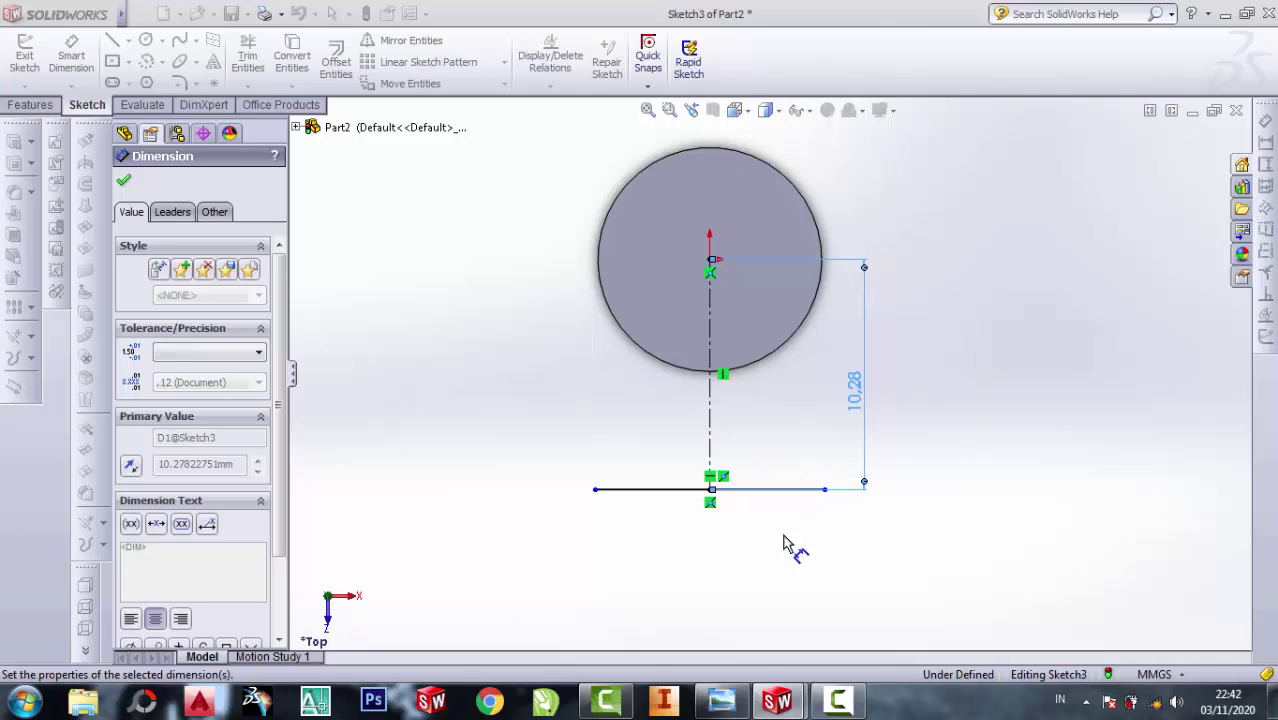
- Dimension the horizontal line to 30 mm, fully defining the sketch
scroll(810, 505, down, 2)
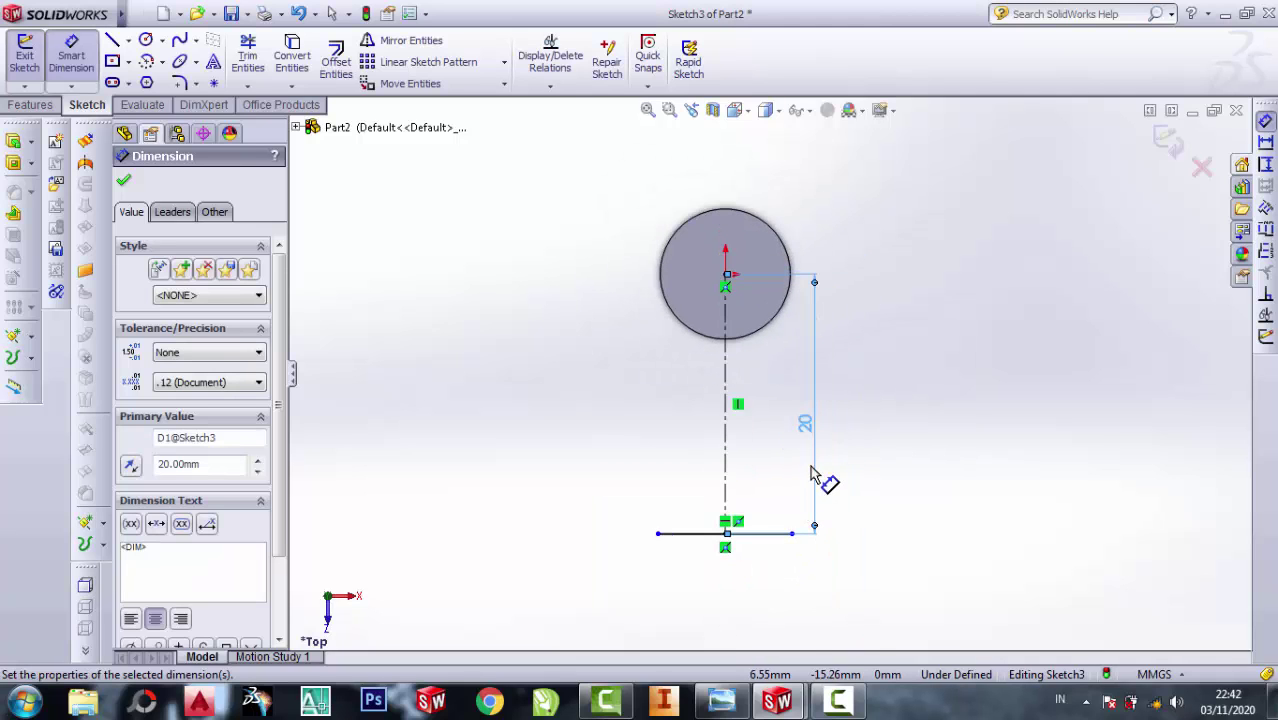
scroll(812, 472, down, 2)
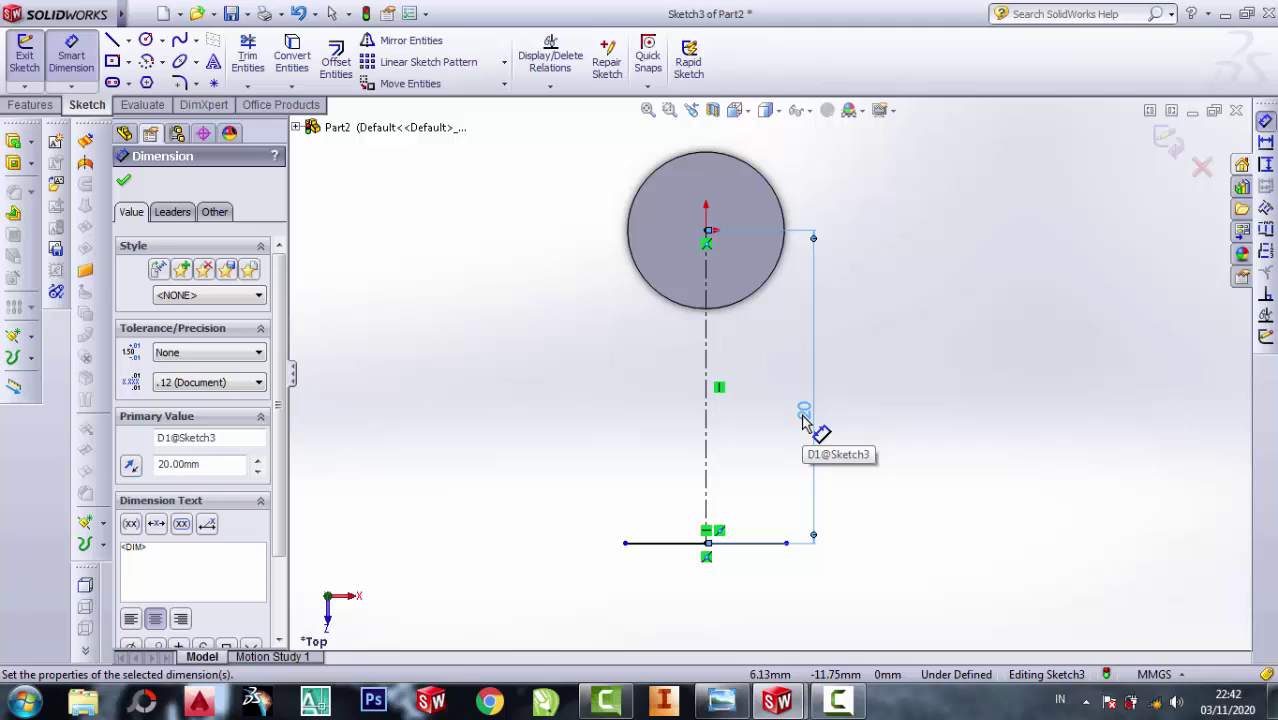
click(750, 543)
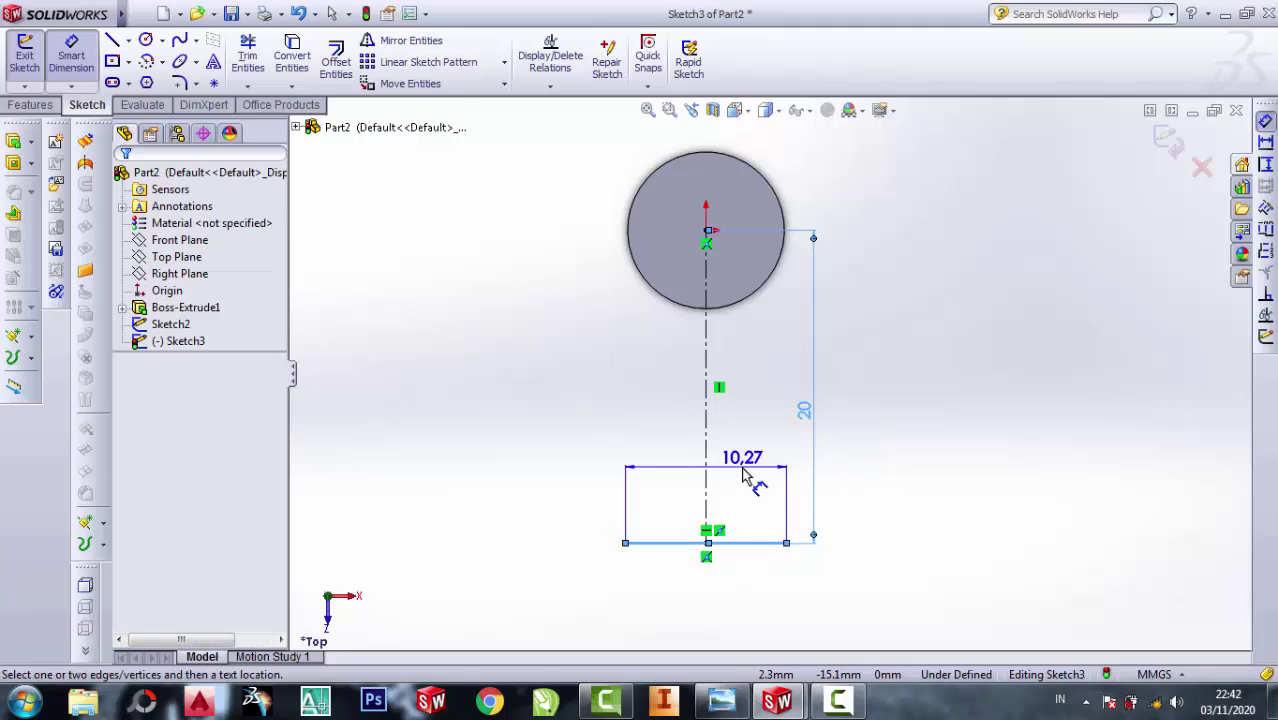
click(745, 476)
text(3)
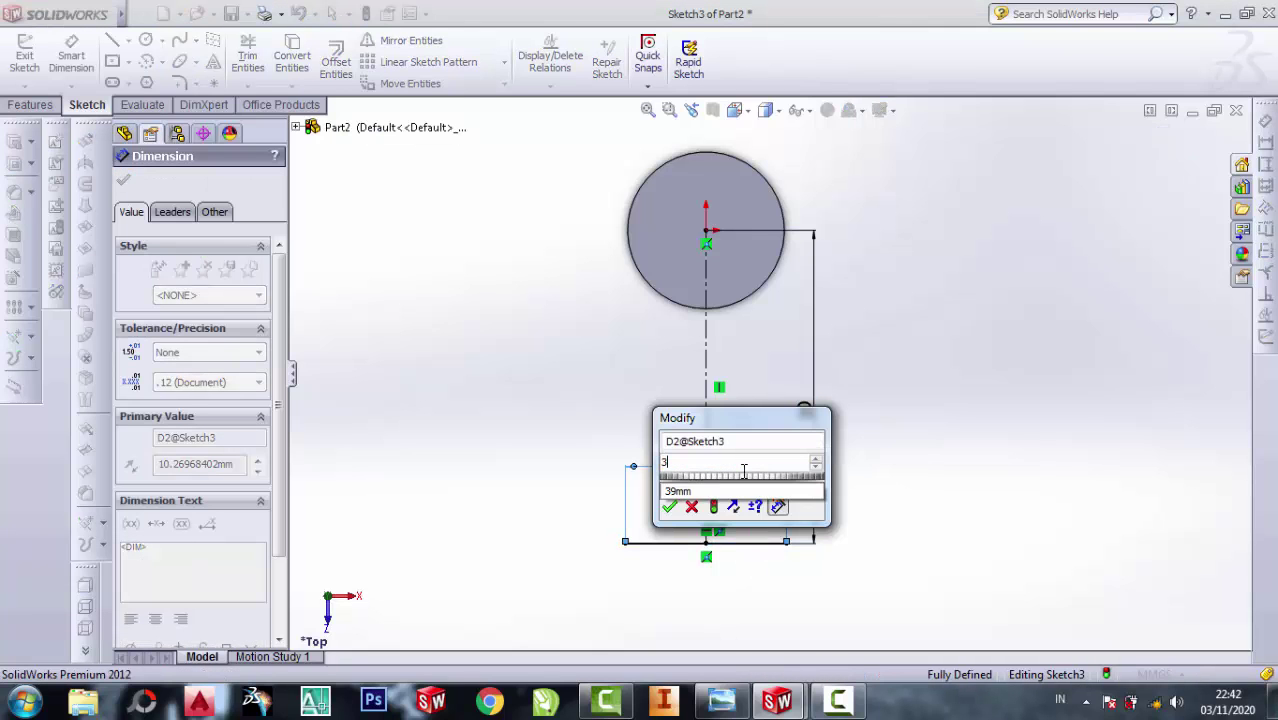
text(0)
click(670, 508)
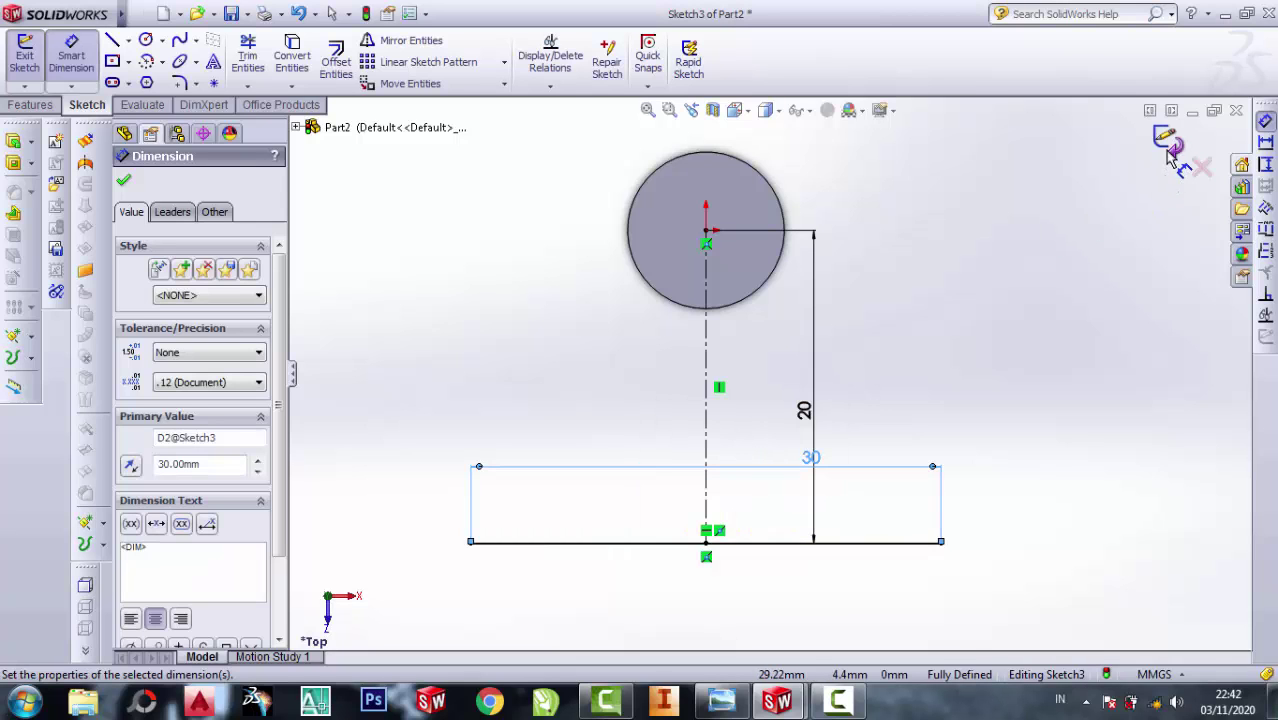
key(Escape)
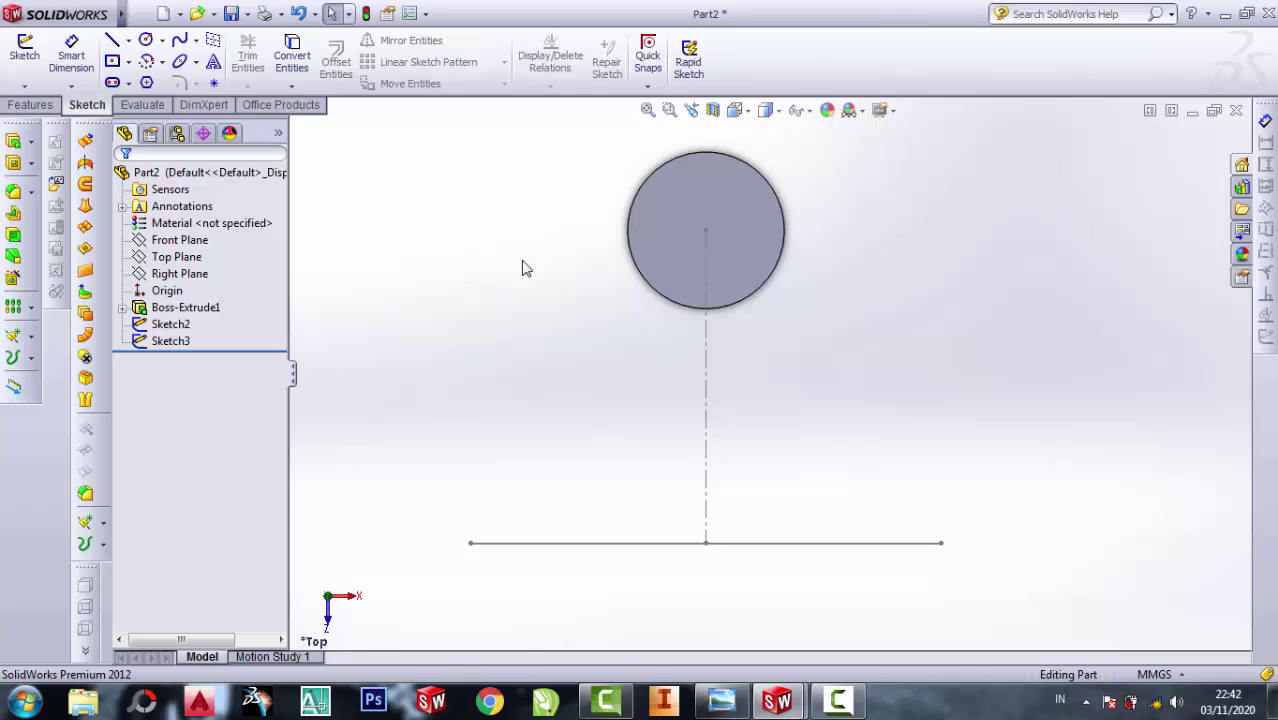
- Loft a surface between Sketch2's vertical line and Sketch3's horizontal line
middle_drag(643, 351, 637, 214)
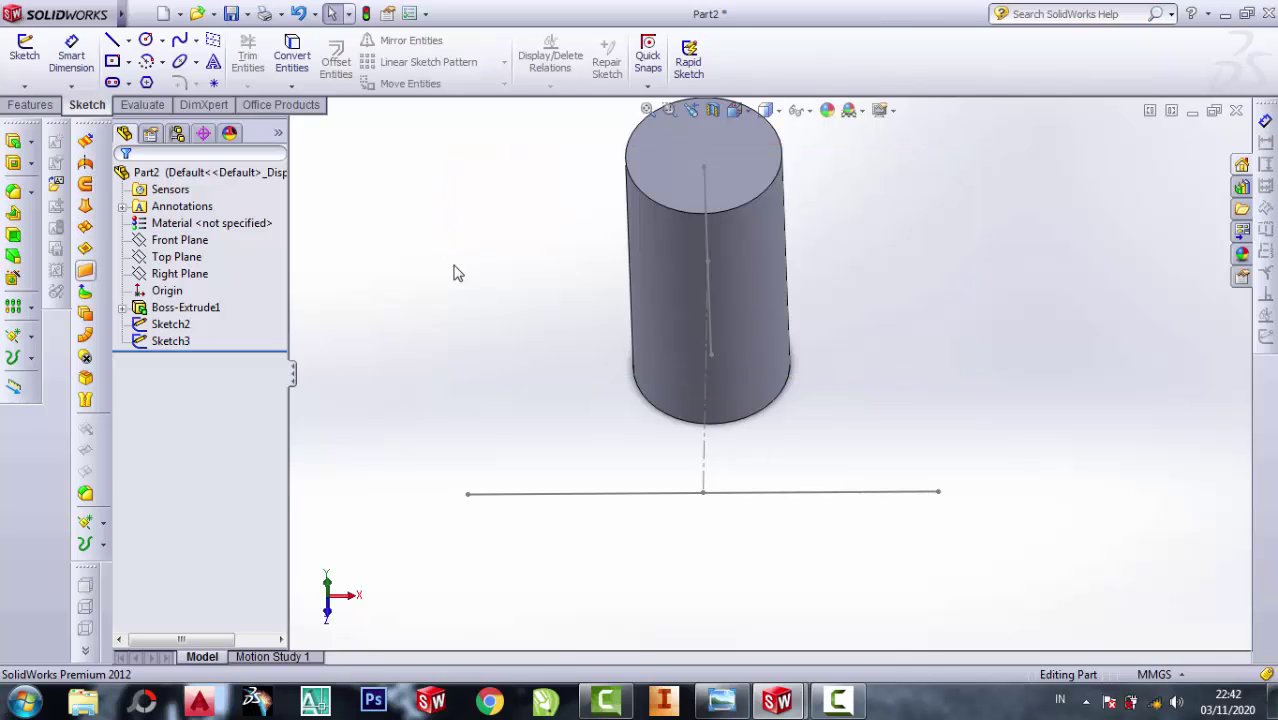
right_click(826, 62)
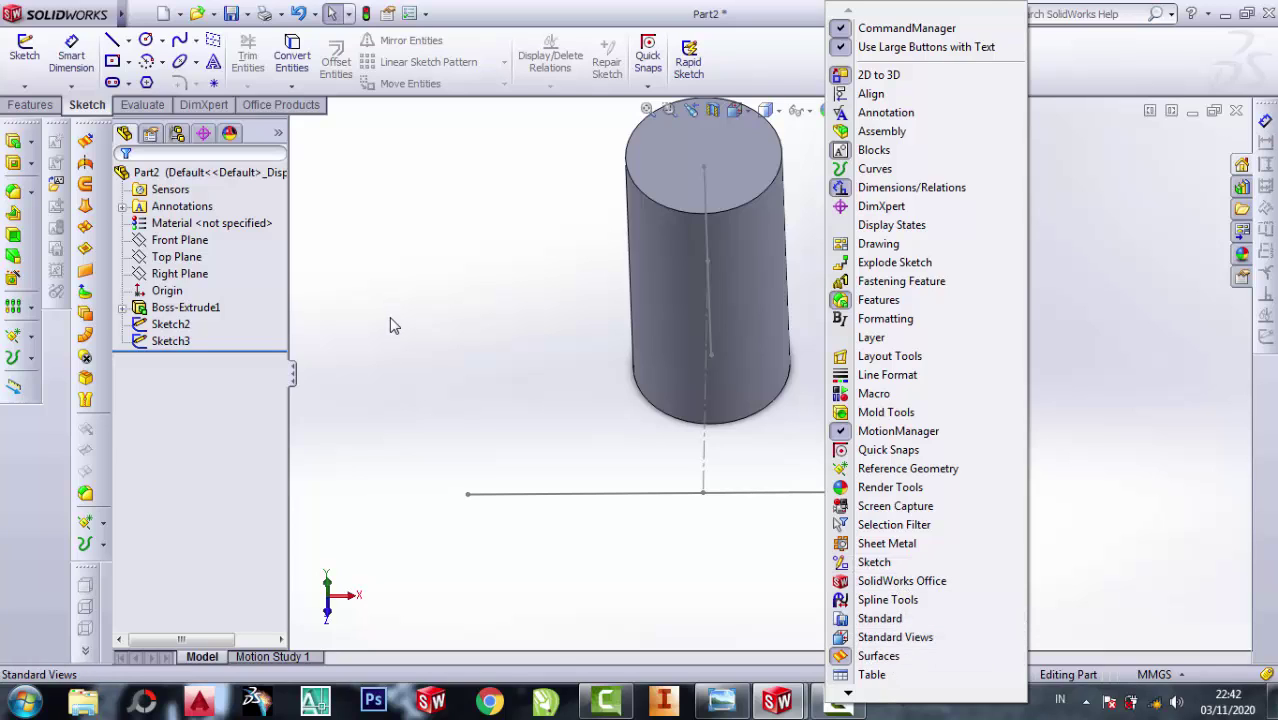
click(362, 320)
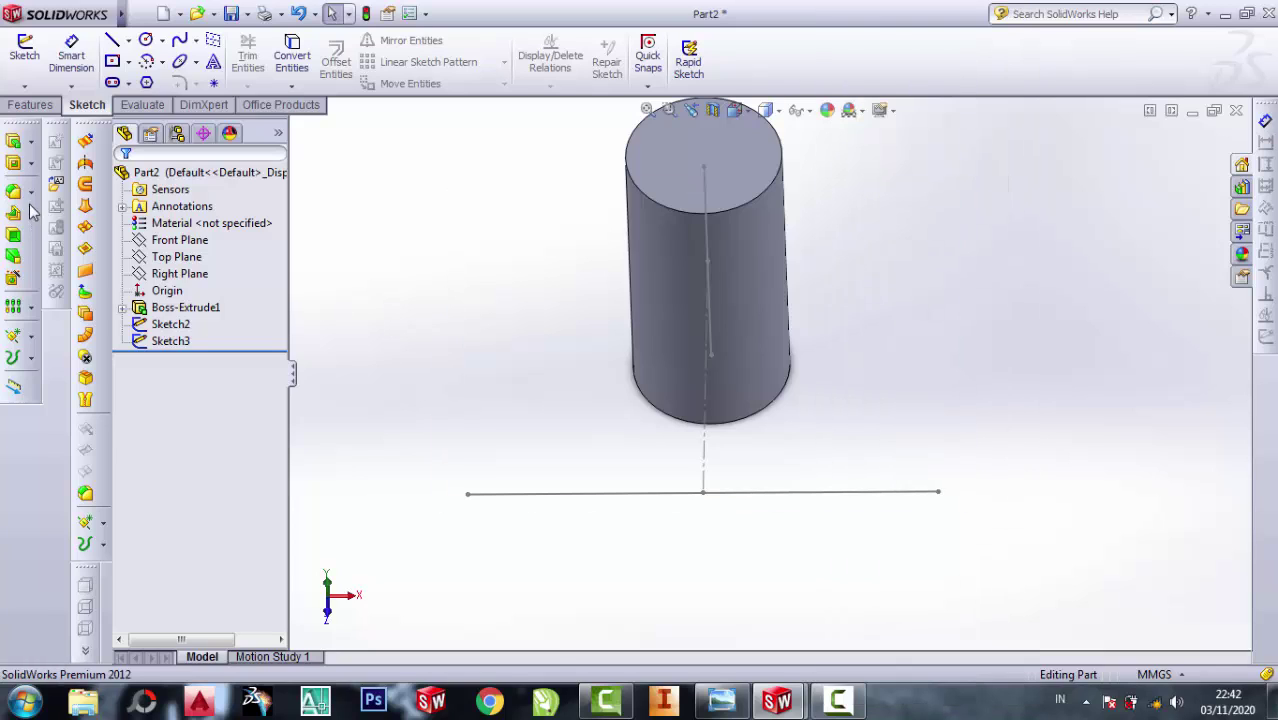
click(84, 206)
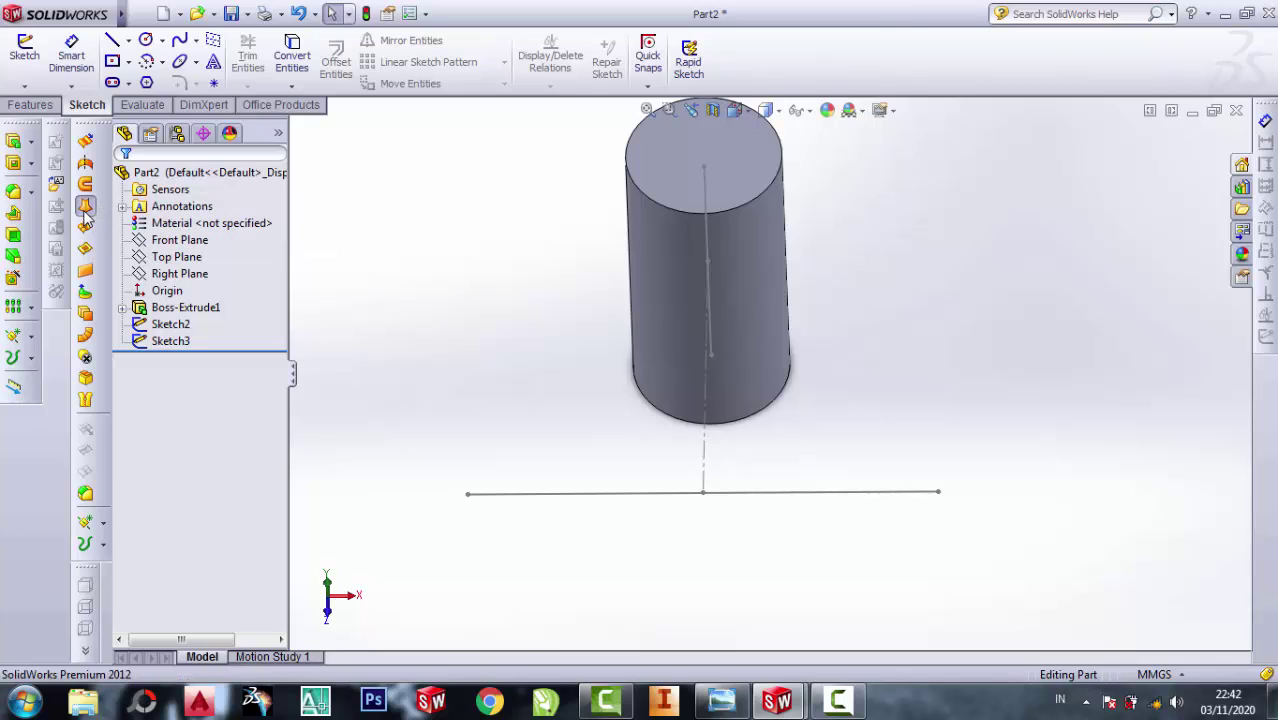
click(710, 240)
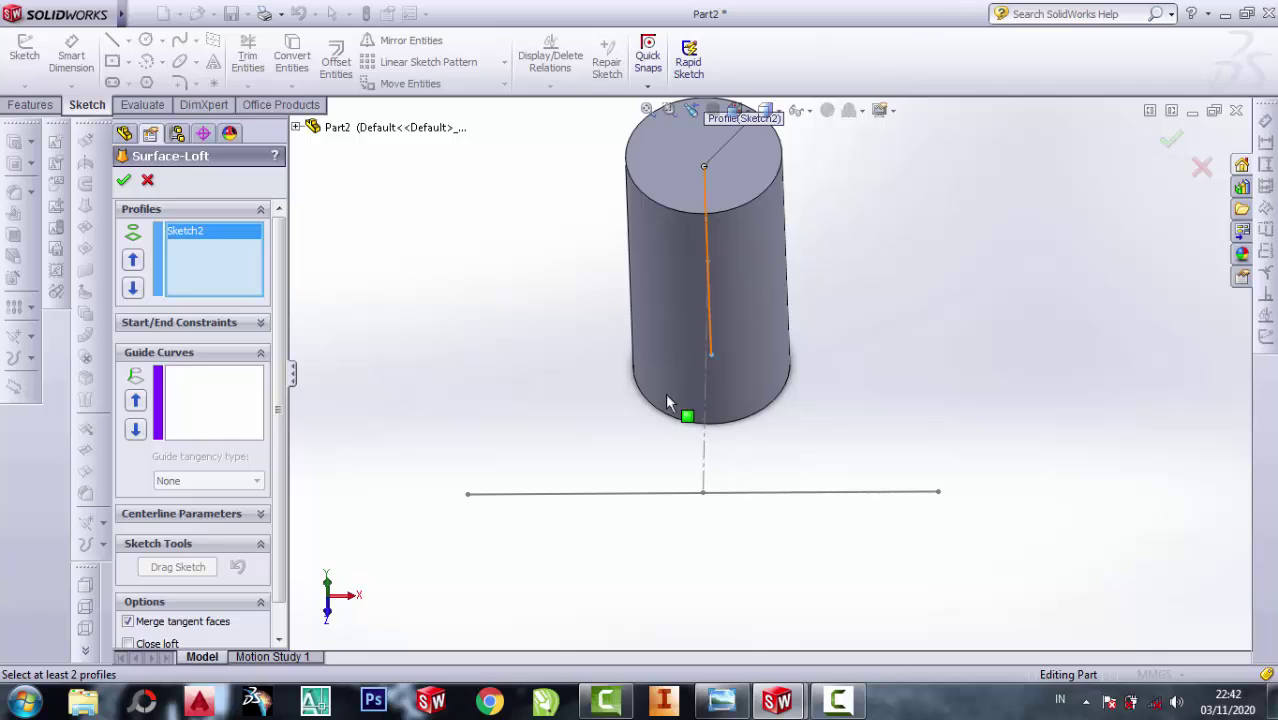
click(650, 506)
mouse_move(528, 290)
middle_down()
mouse_move(536, 322)
mouse_move(489, 341)
mouse_move(525, 248)
mouse_move(560, 228)
middle_up()
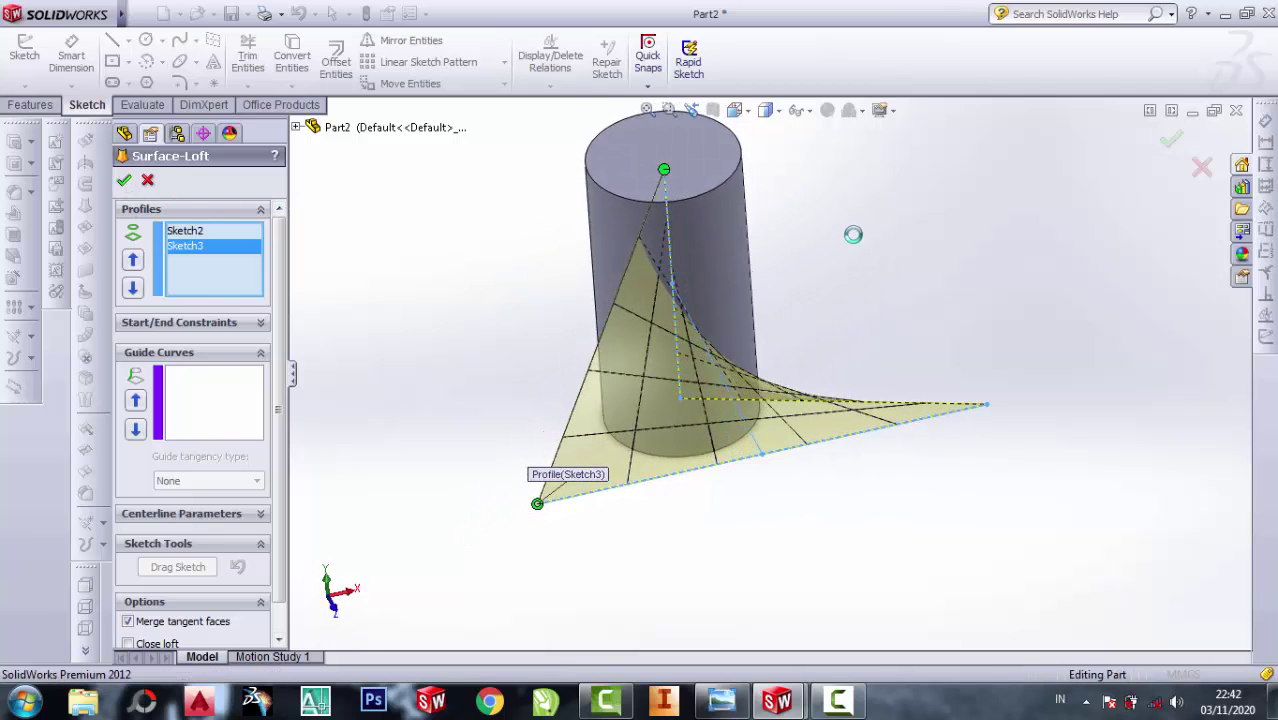
key(Return)
middle_drag(850, 234, 846, 254)
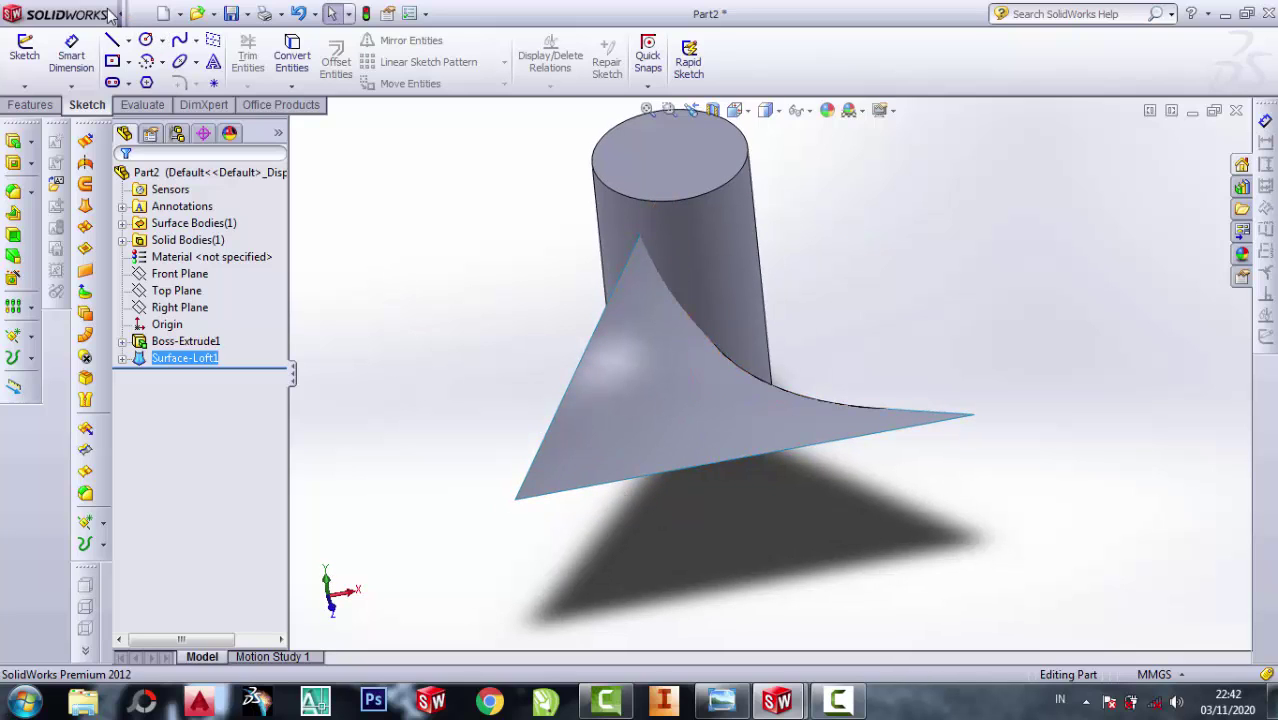
- Thicken Surface-Loft1 by 0.5 mm into a solid blade merged with the cylinder
mouse_move(115, 13)
click(241, 15)
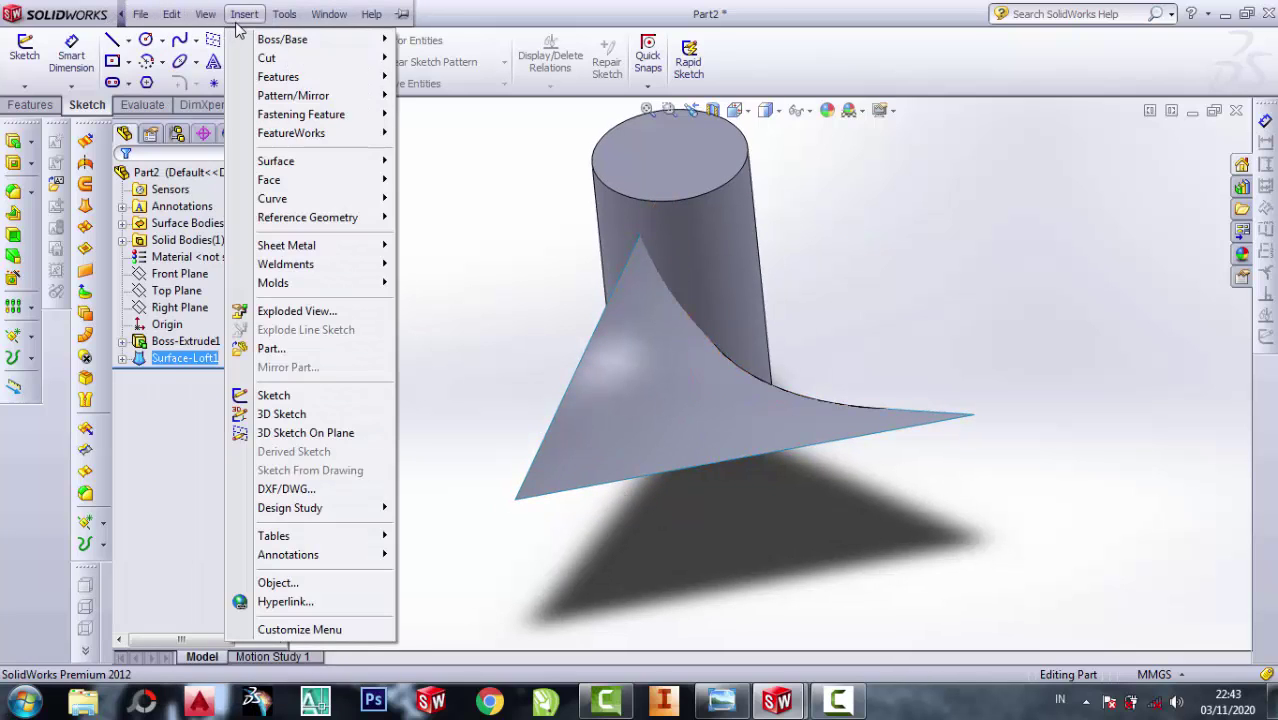
mouse_move(283, 39)
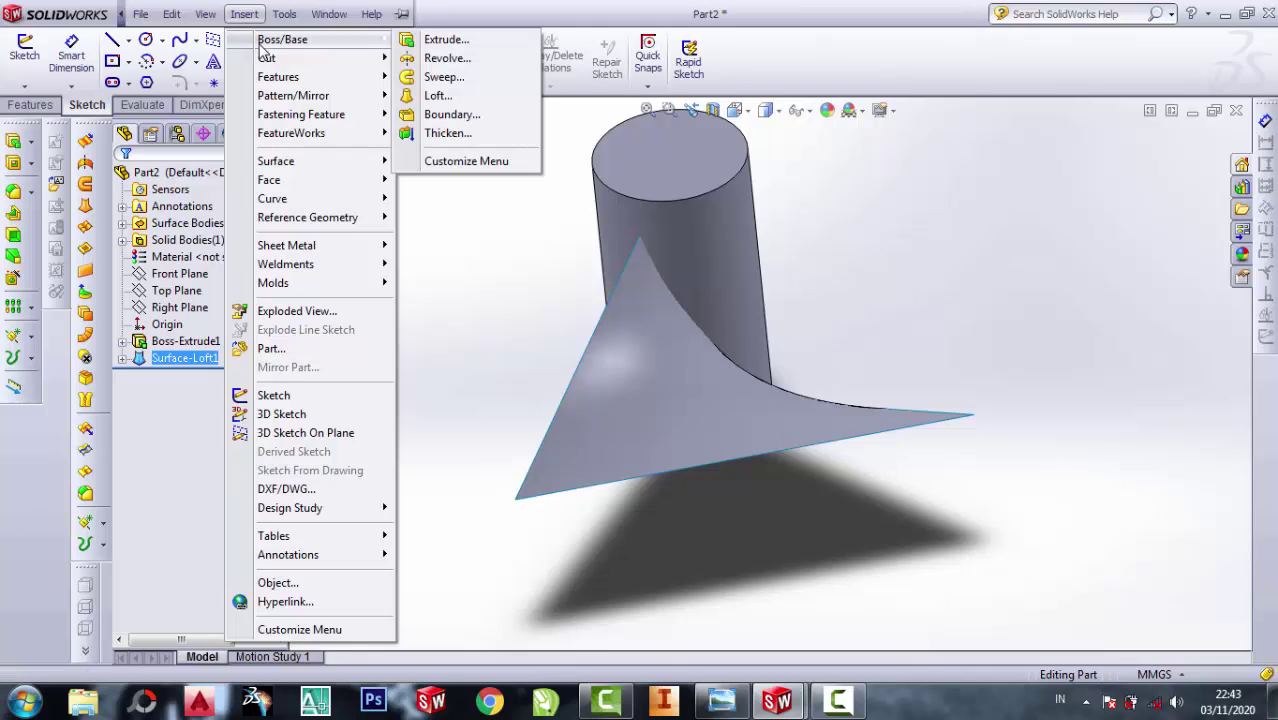
click(446, 134)
text(.5)
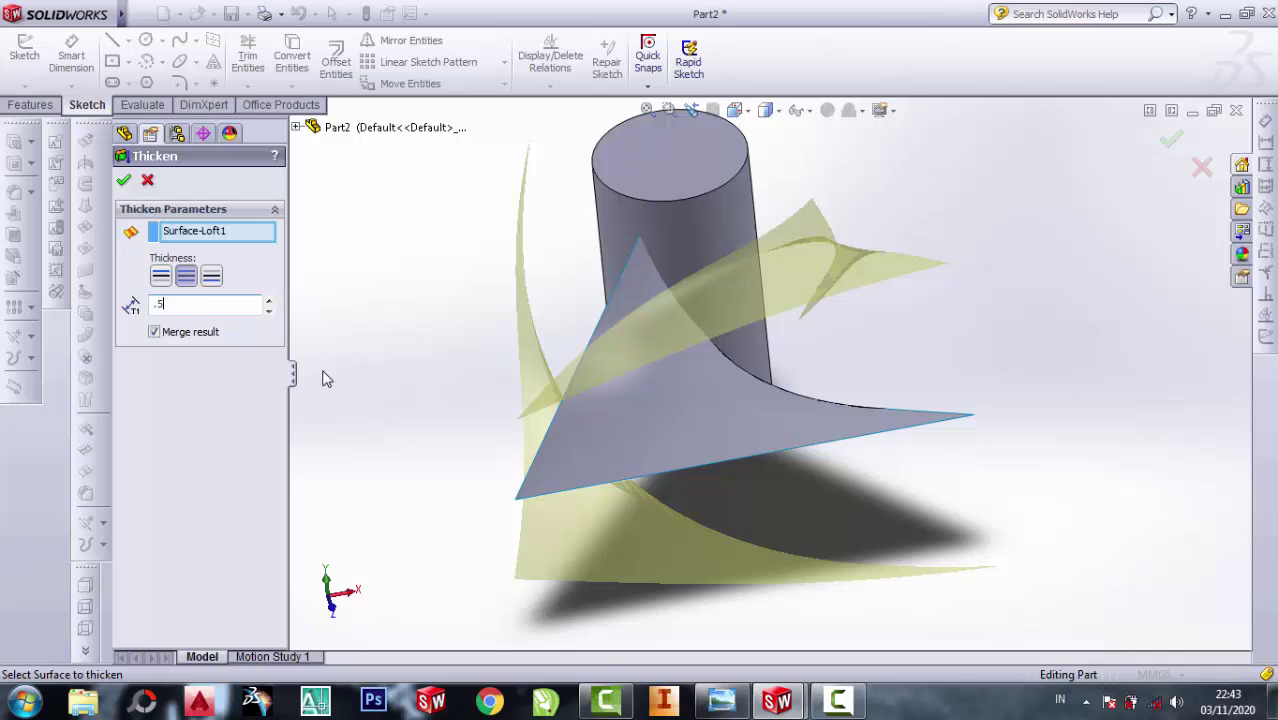
key(Return)
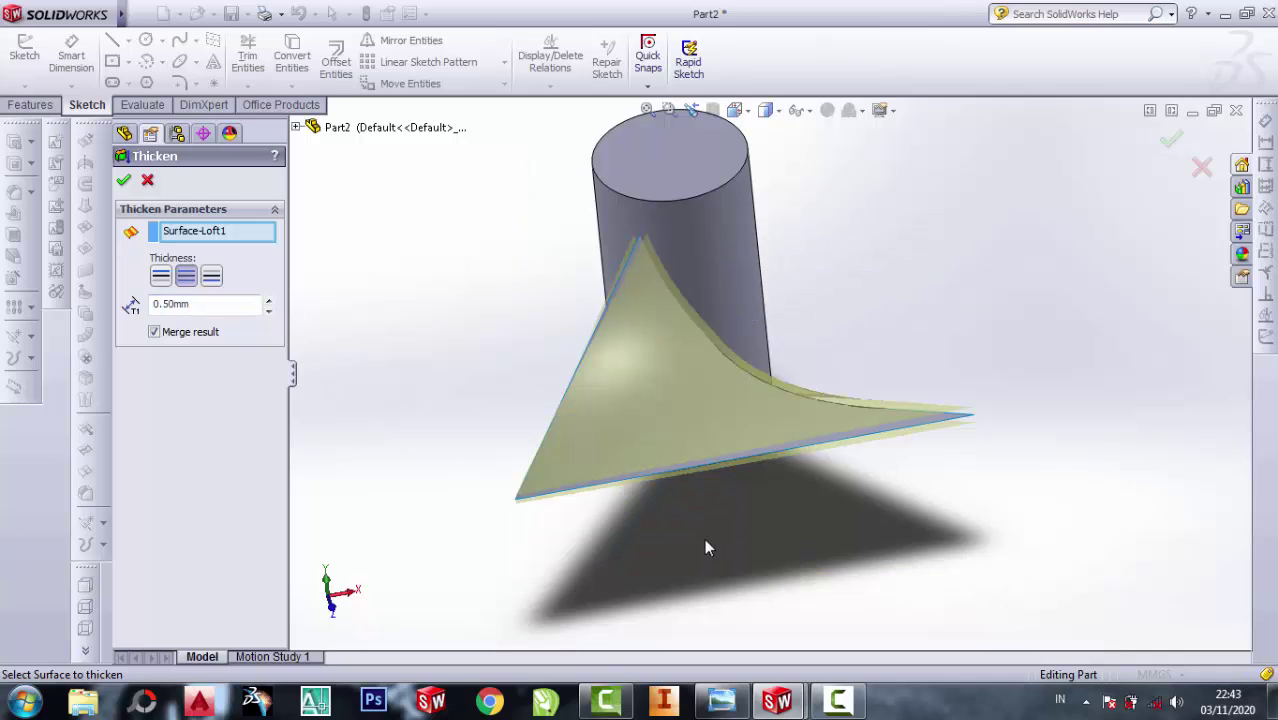
mouse_move(704, 548)
middle_down()
mouse_move(790, 508)
mouse_move(773, 511)
middle_up()
scroll(765, 423, down, 3)
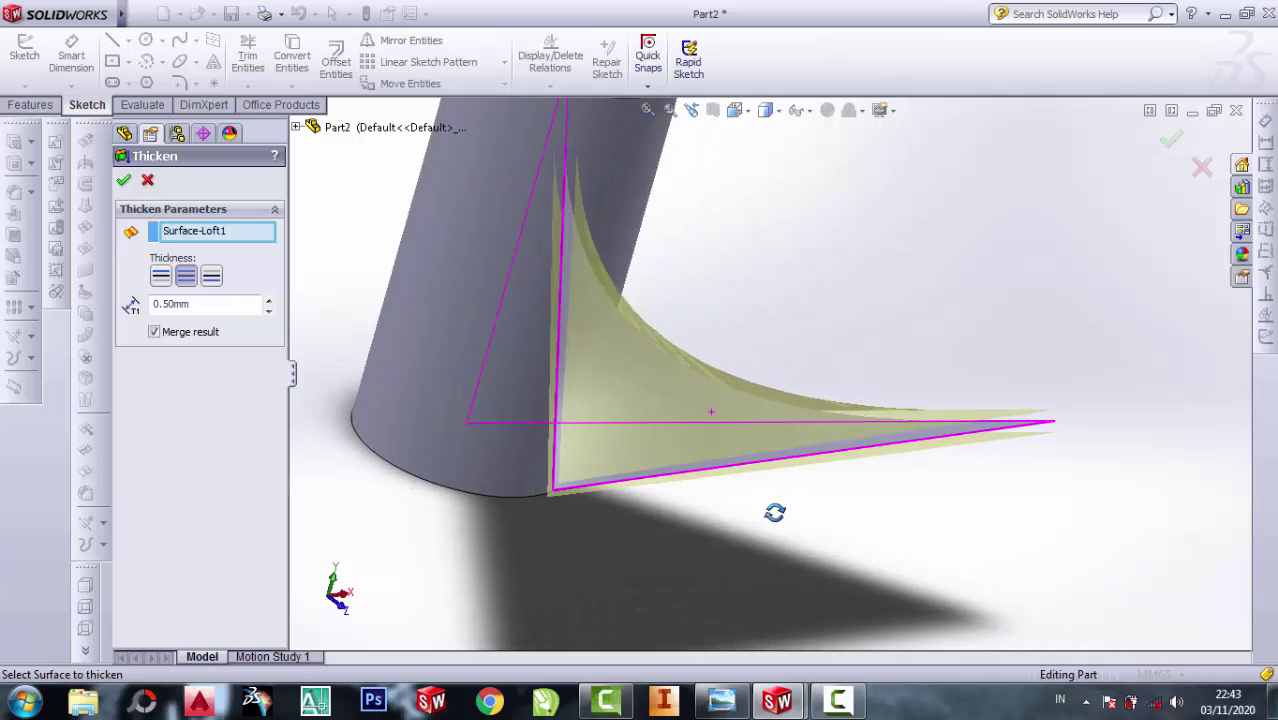
click(129, 176)
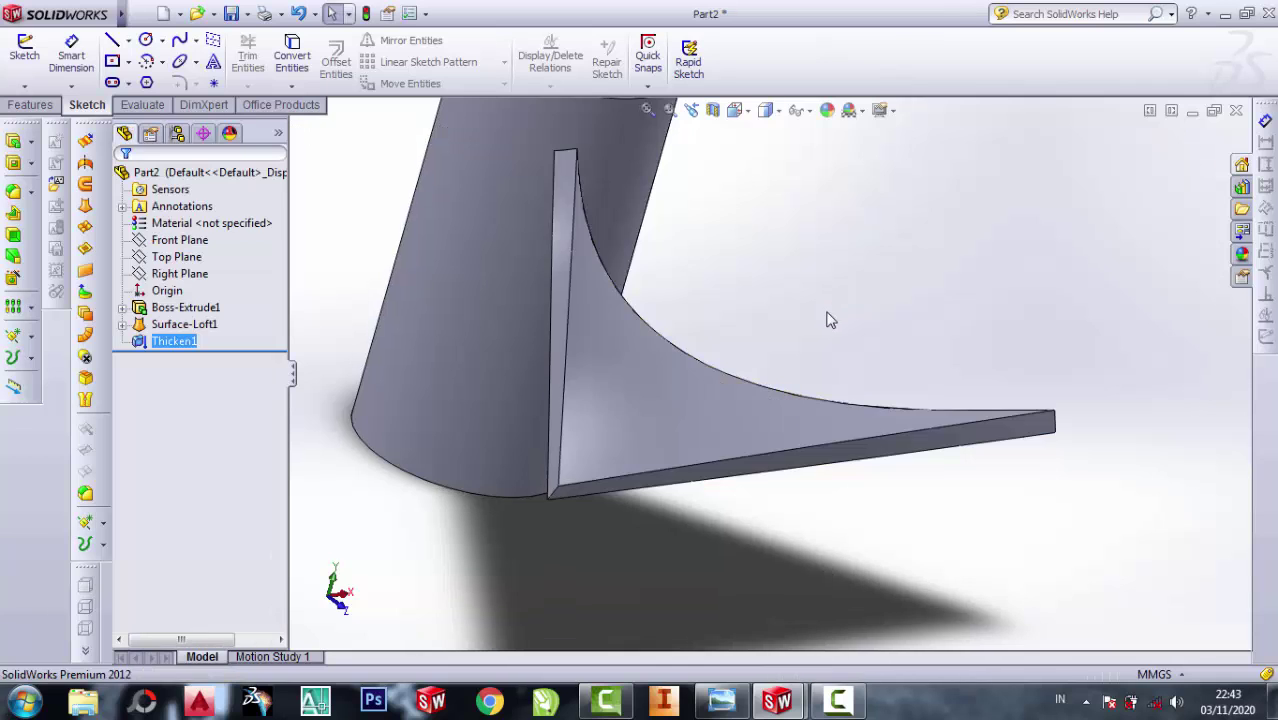
mouse_move(830, 320)
middle_down()
mouse_move(830, 340)
mouse_move(709, 408)
middle_up()
- Orbit the blade and cylinder, then view them normal to the Top Plane
mouse_move(808, 365)
middle_down()
mouse_move(830, 400)
mouse_move(846, 382)
mouse_move(857, 393)
mouse_move(962, 345)
middle_up()
click(1052, 318)
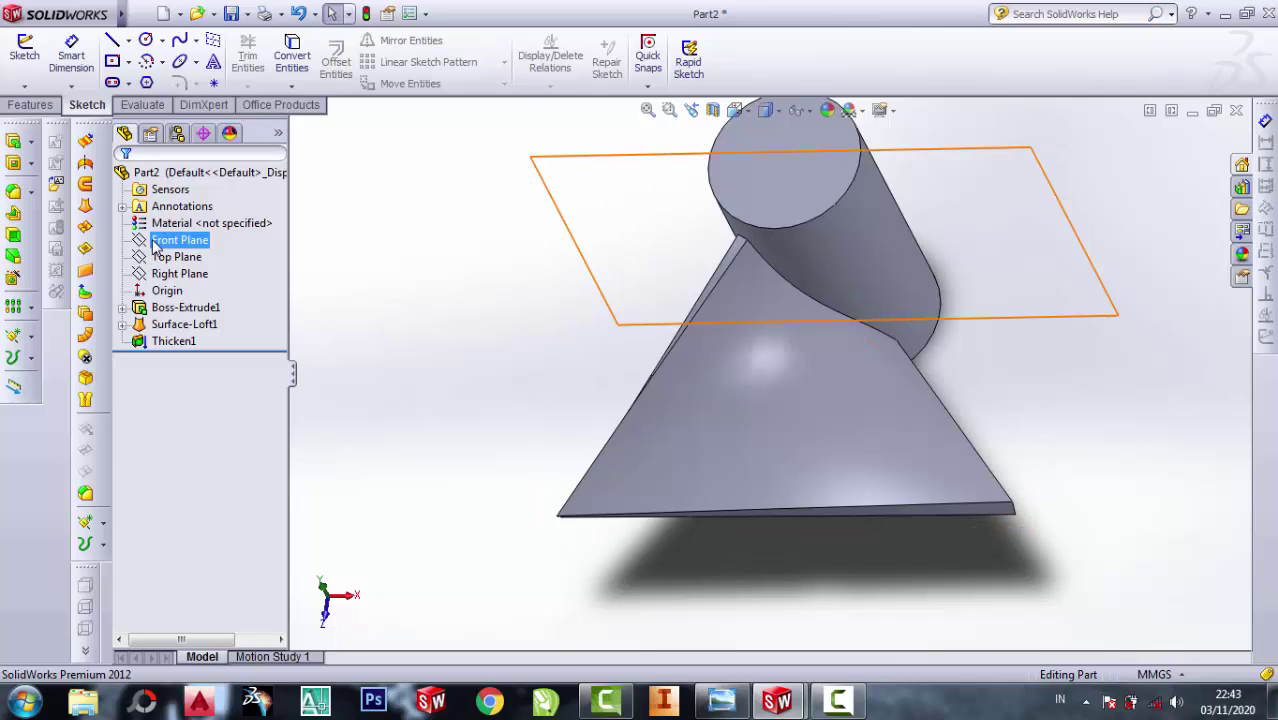
click(148, 257)
click(240, 222)
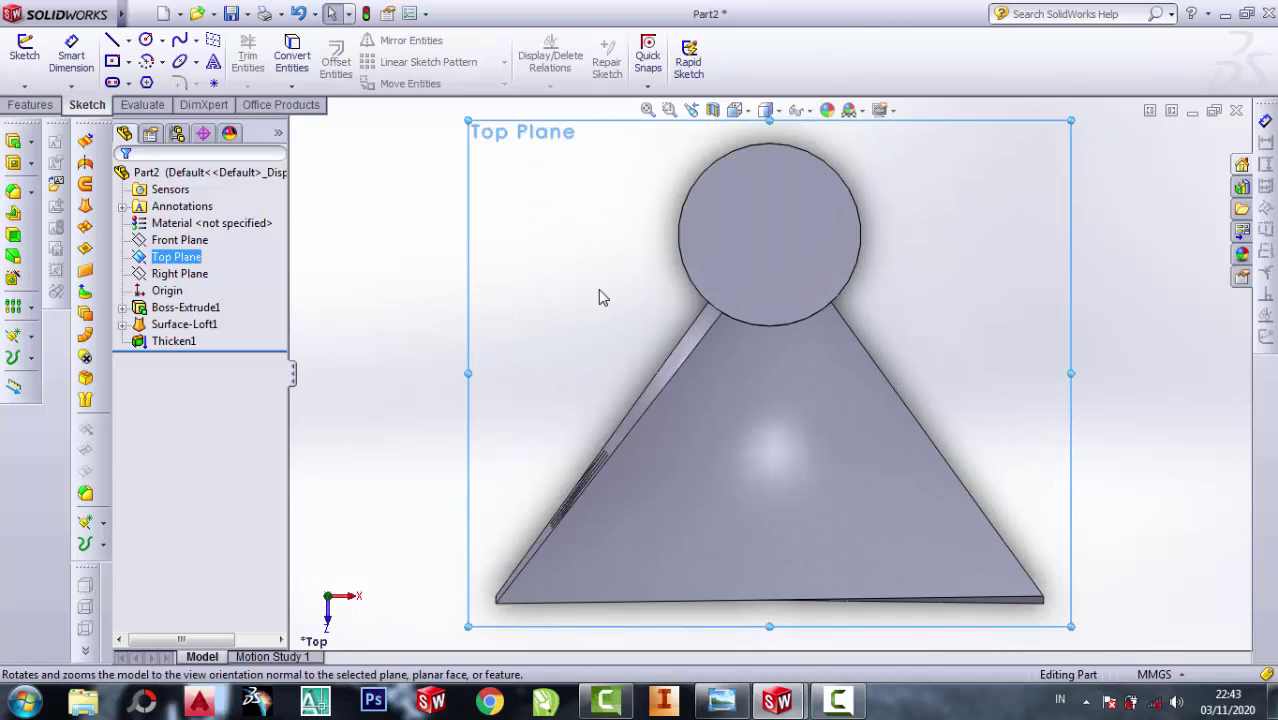
middle_drag(754, 372, 750, 231)
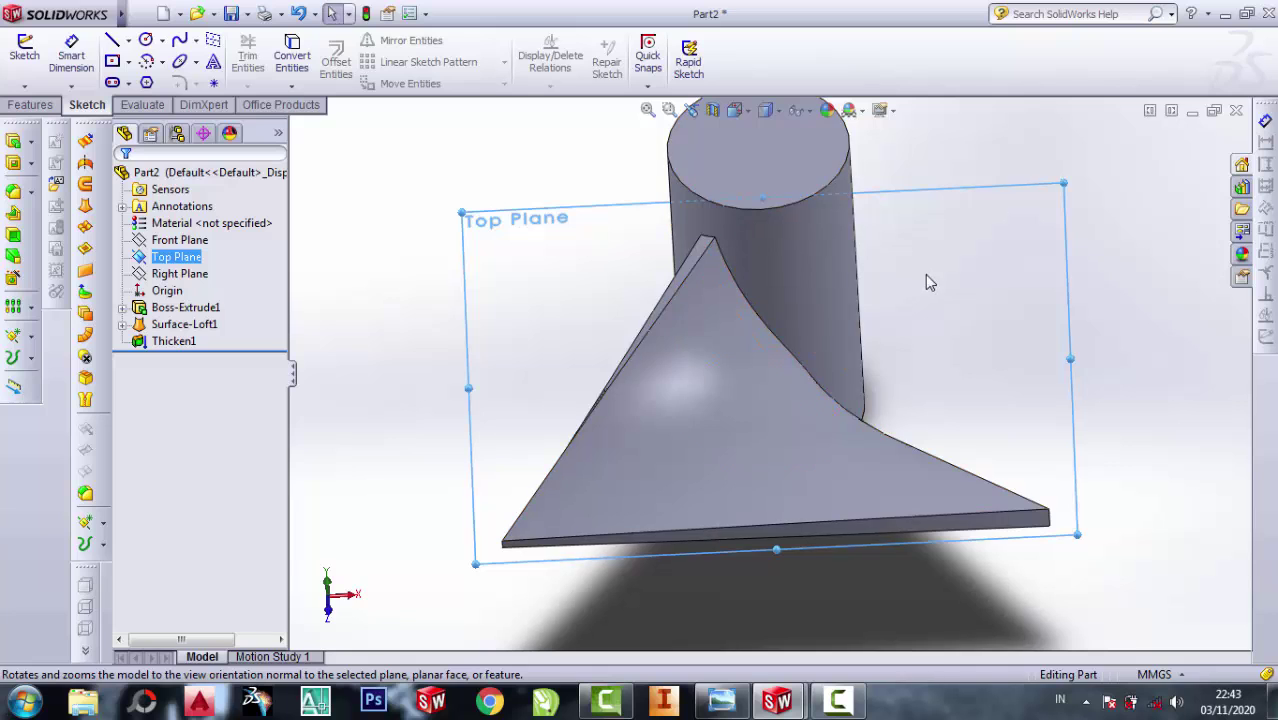
mouse_move(925, 274)
middle_down()
mouse_move(562, 390)
mouse_move(600, 394)
middle_up()
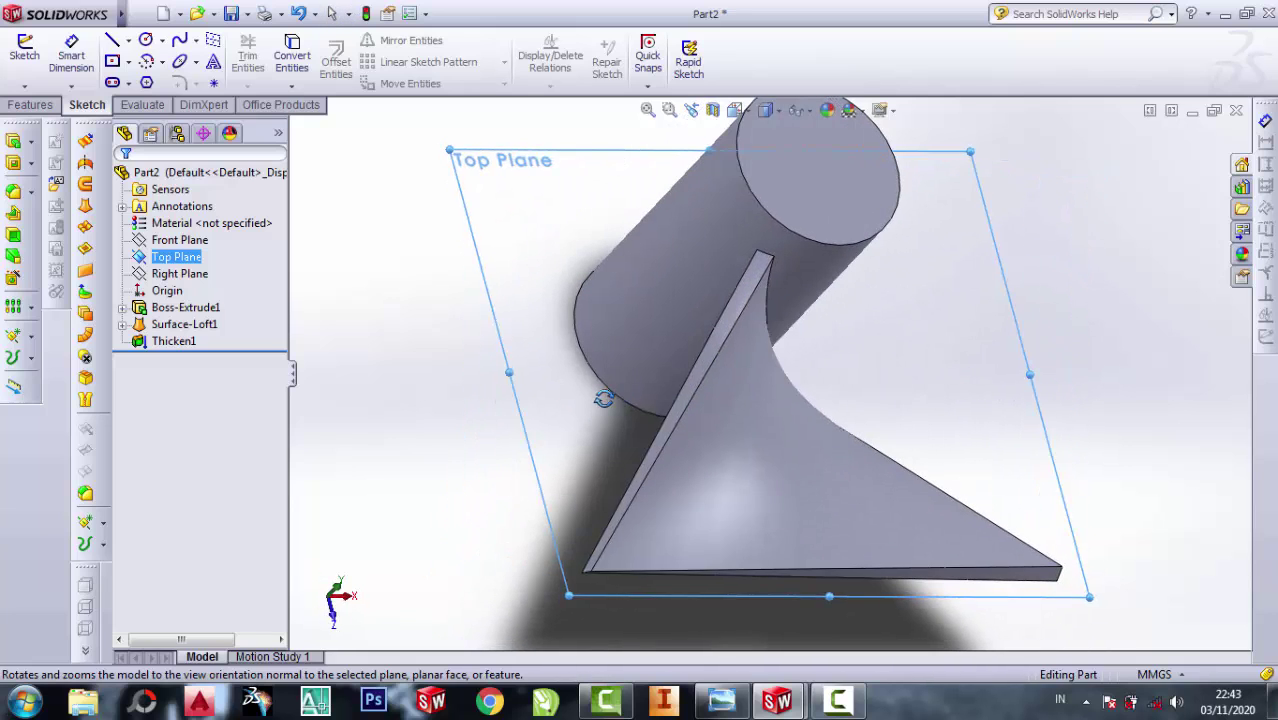
click(350, 240)
click(174, 257)
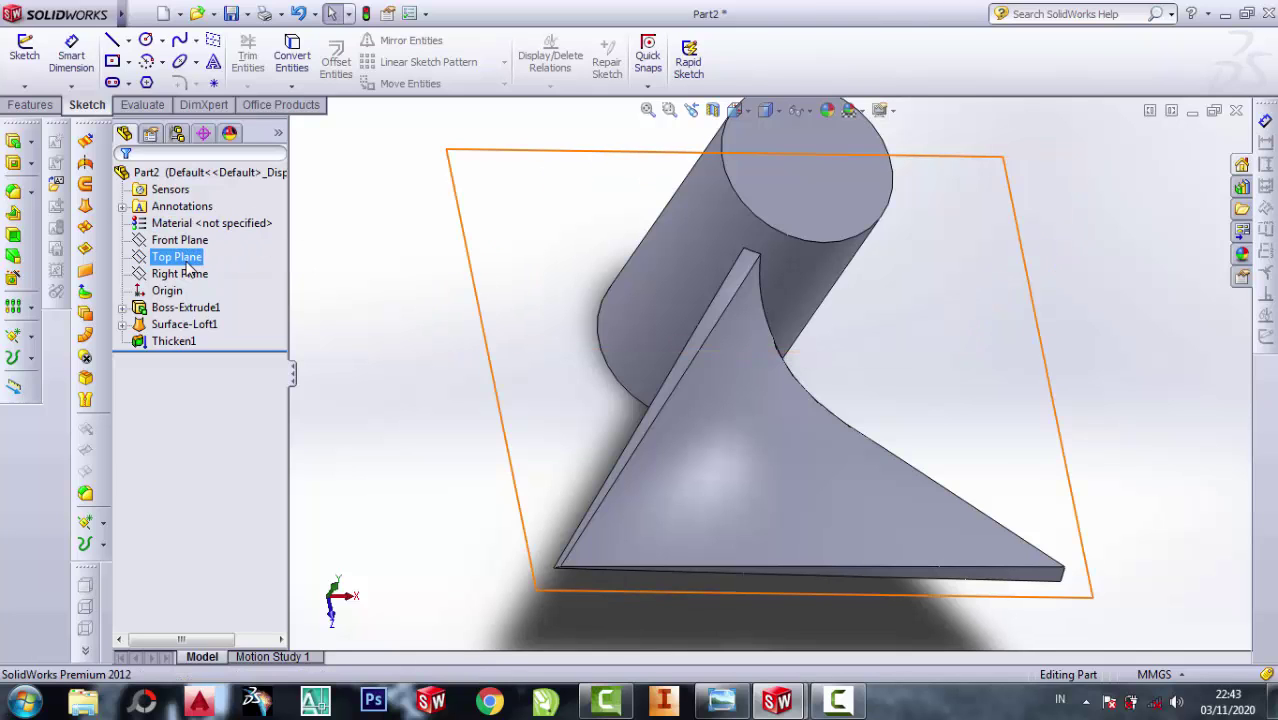
click(192, 258)
click(264, 236)
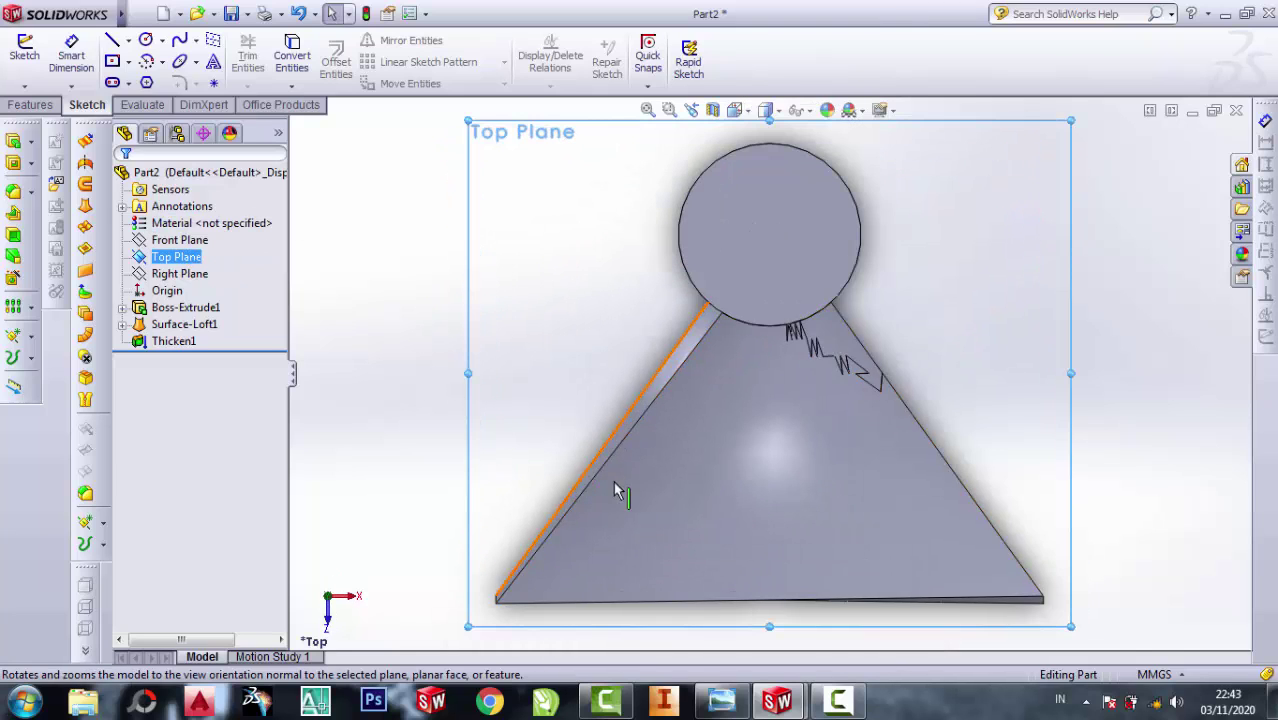
- Draw a three-point spline on the Top Plane from below the blade to the hub circle
click(181, 41)
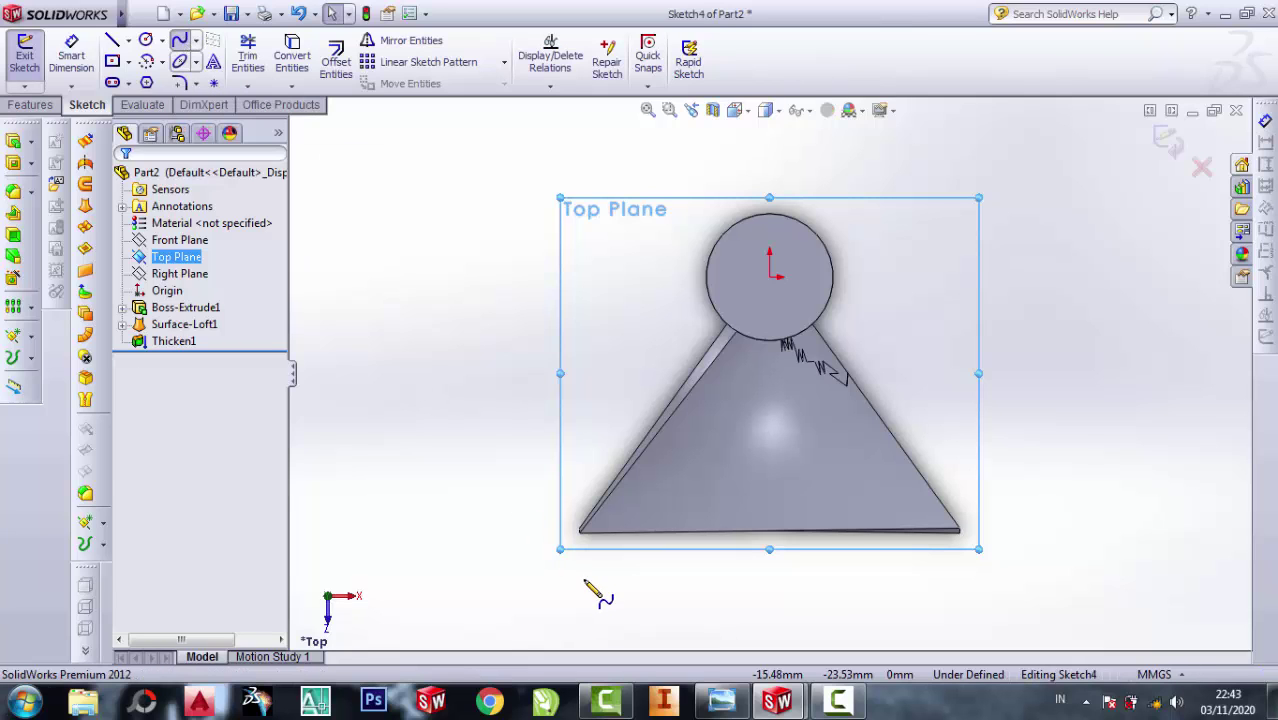
click(533, 579)
click(716, 430)
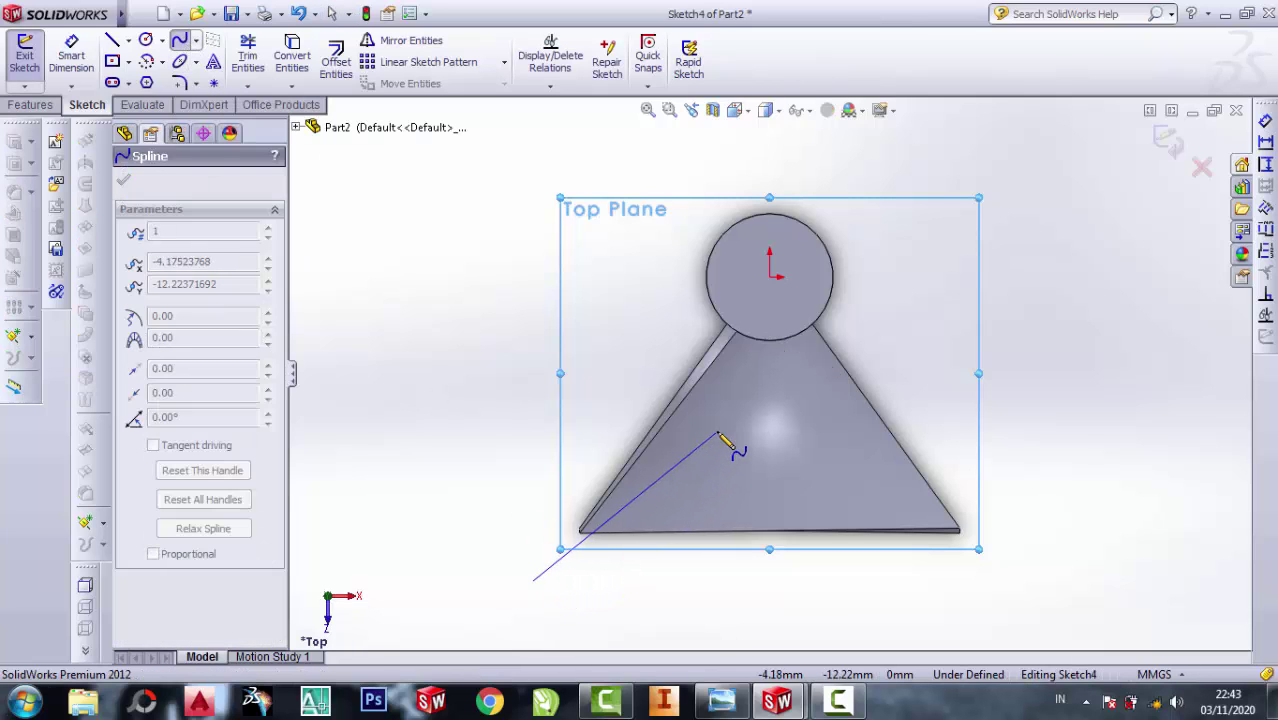
click(741, 301)
key(Escape)
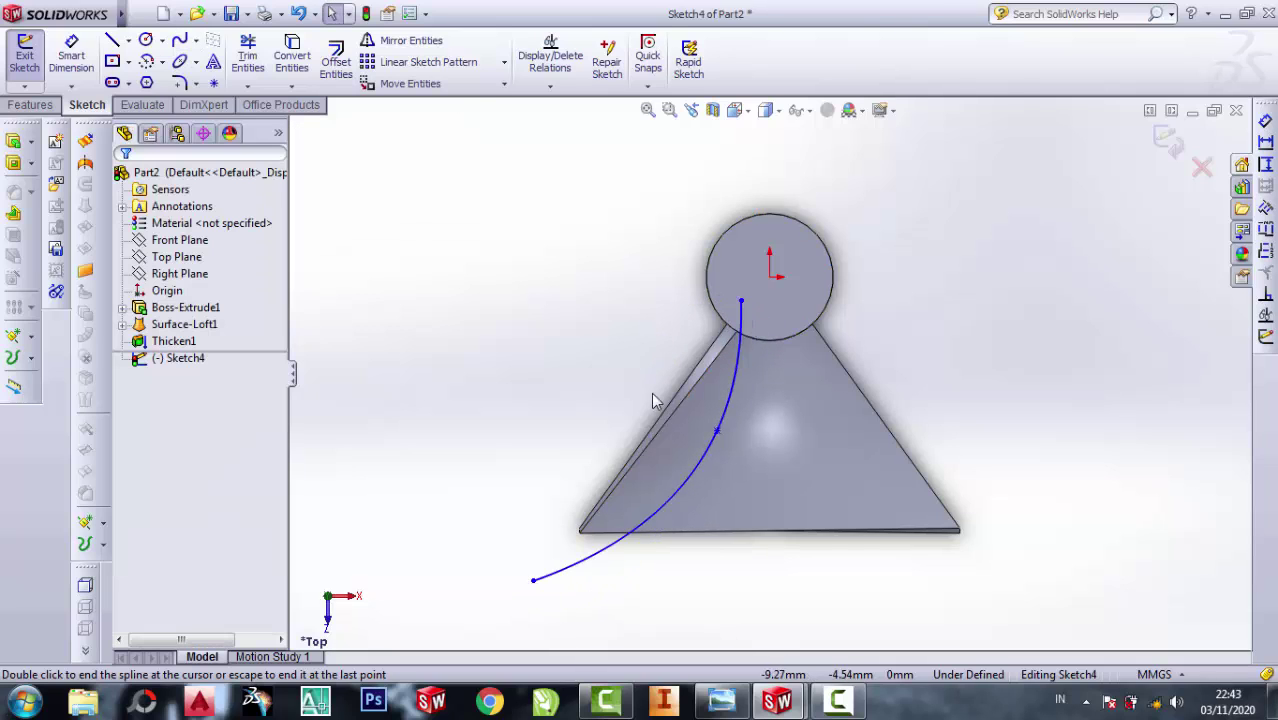
- Reshape the first spline by dragging its outer endpoint and middle point
scroll(660, 575, down, 1)
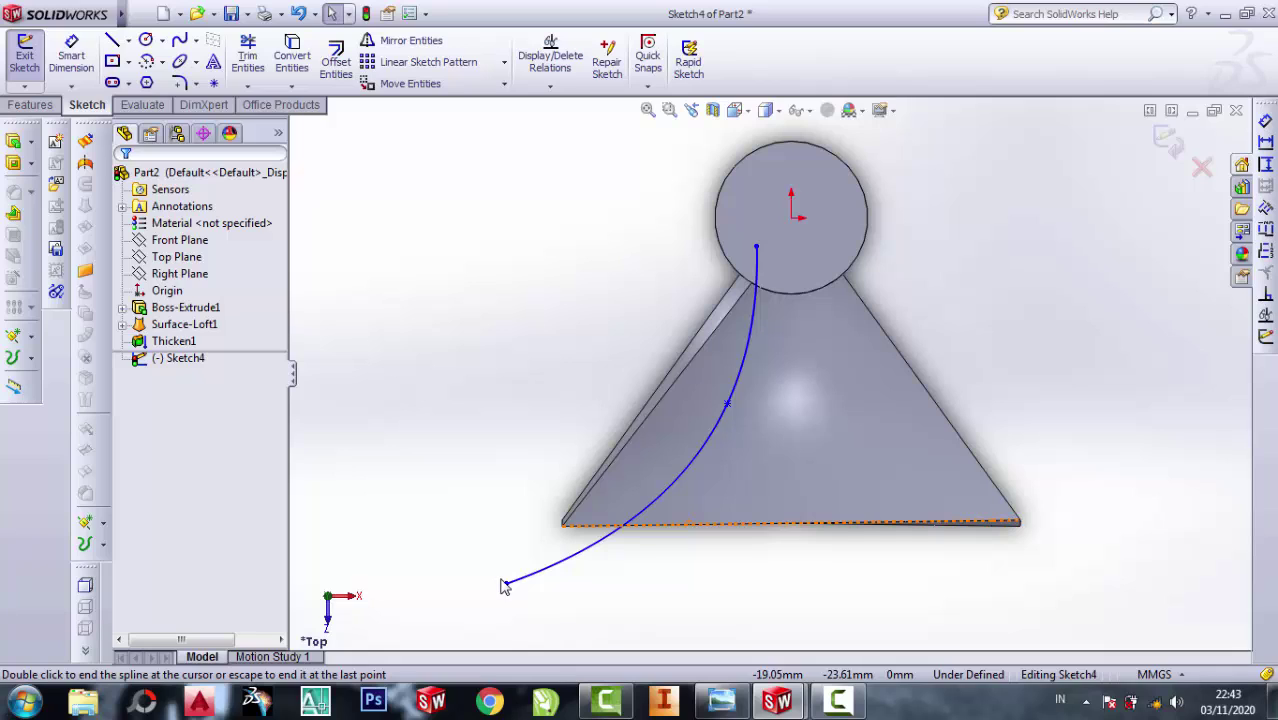
drag(506, 584, 481, 563)
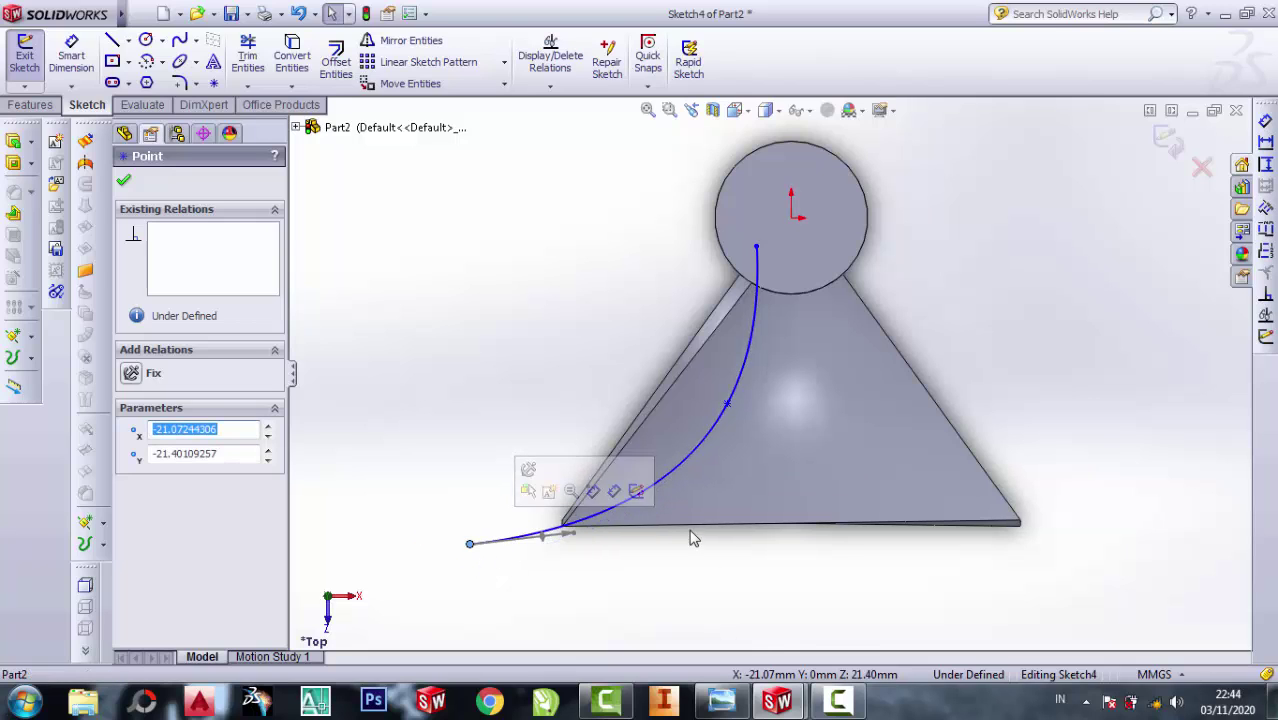
scroll(565, 516, down, 3)
scroll(528, 508, down, 1)
scroll(530, 490, up, 1)
scroll(500, 455, up, 1)
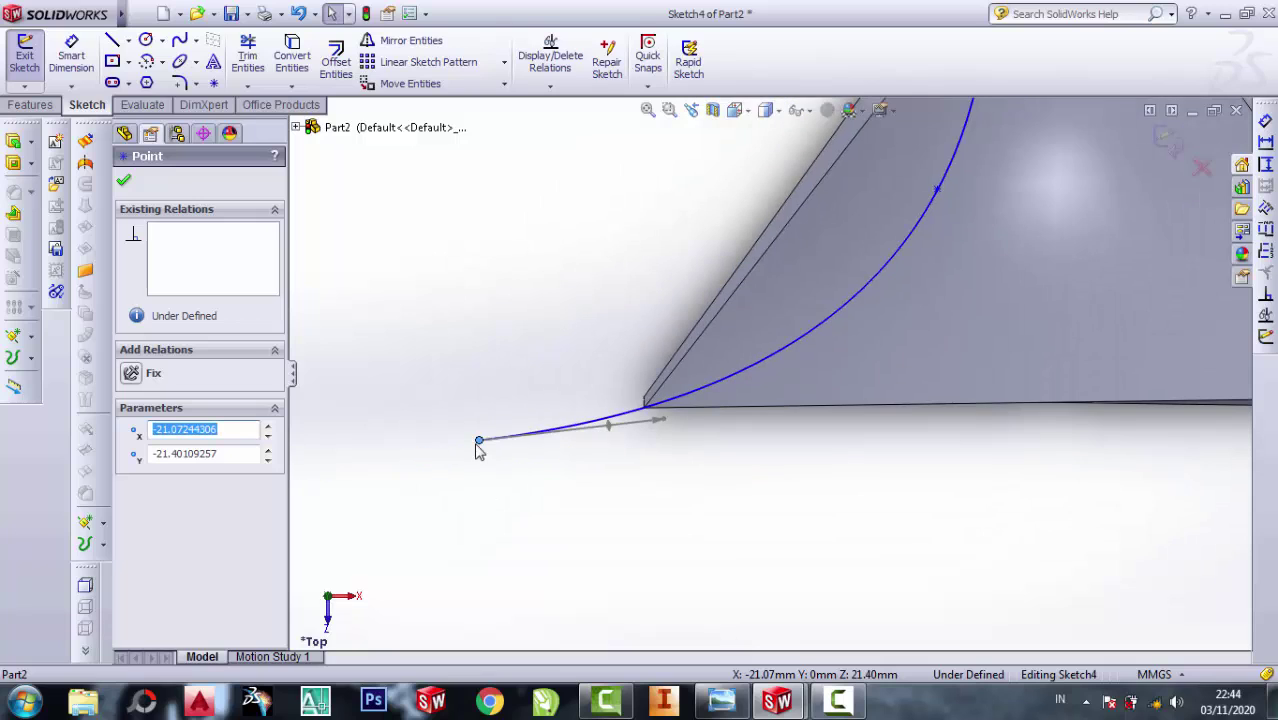
drag(479, 447, 491, 457)
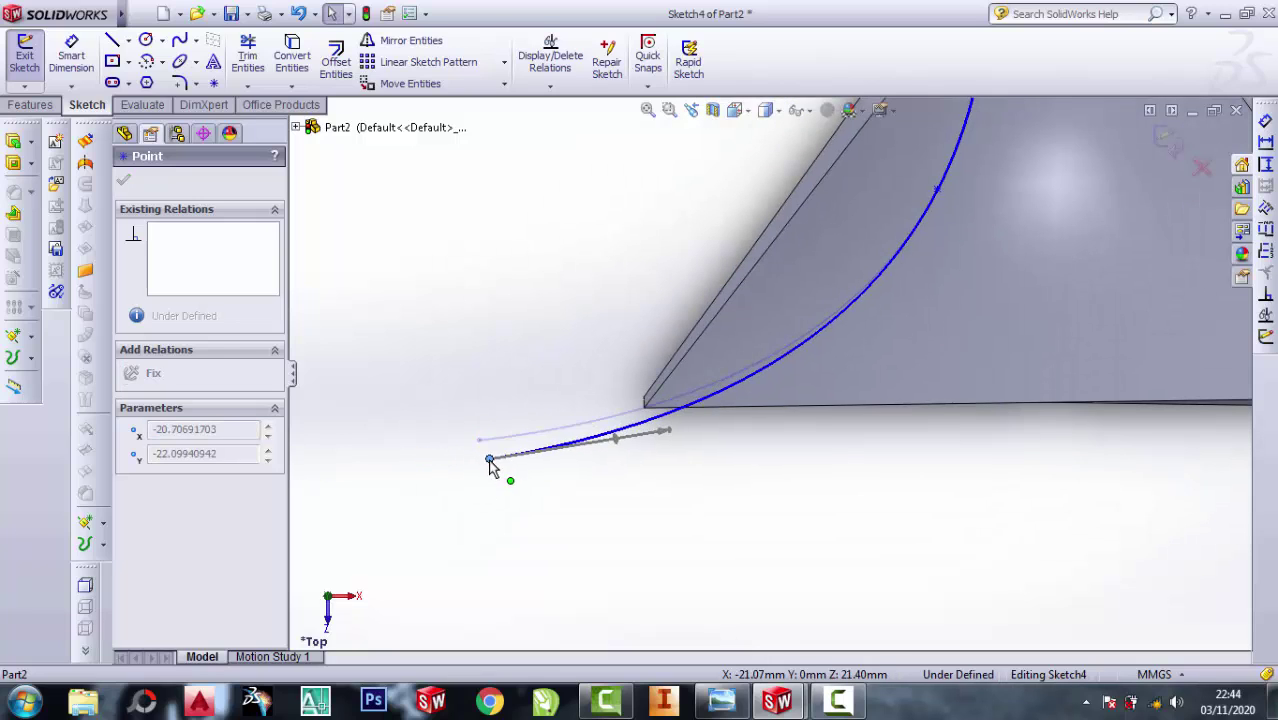
scroll(836, 478, up, 2)
scroll(848, 255, down, 2)
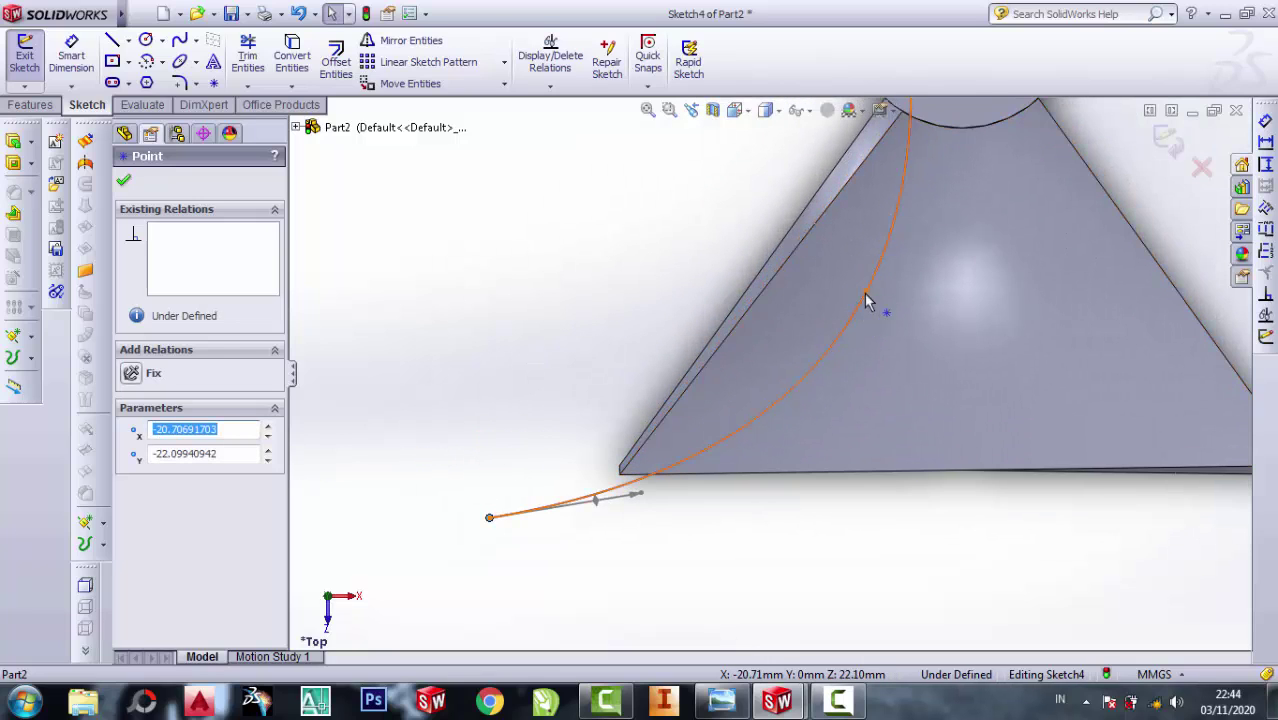
mouse_move(843, 308)
mouse_down()
mouse_move(796, 322)
mouse_move(782, 354)
mouse_move(795, 372)
mouse_move(782, 370)
mouse_up()
scroll(678, 475, down, 2)
scroll(684, 470, up, 2)
scroll(700, 400, up, 2)
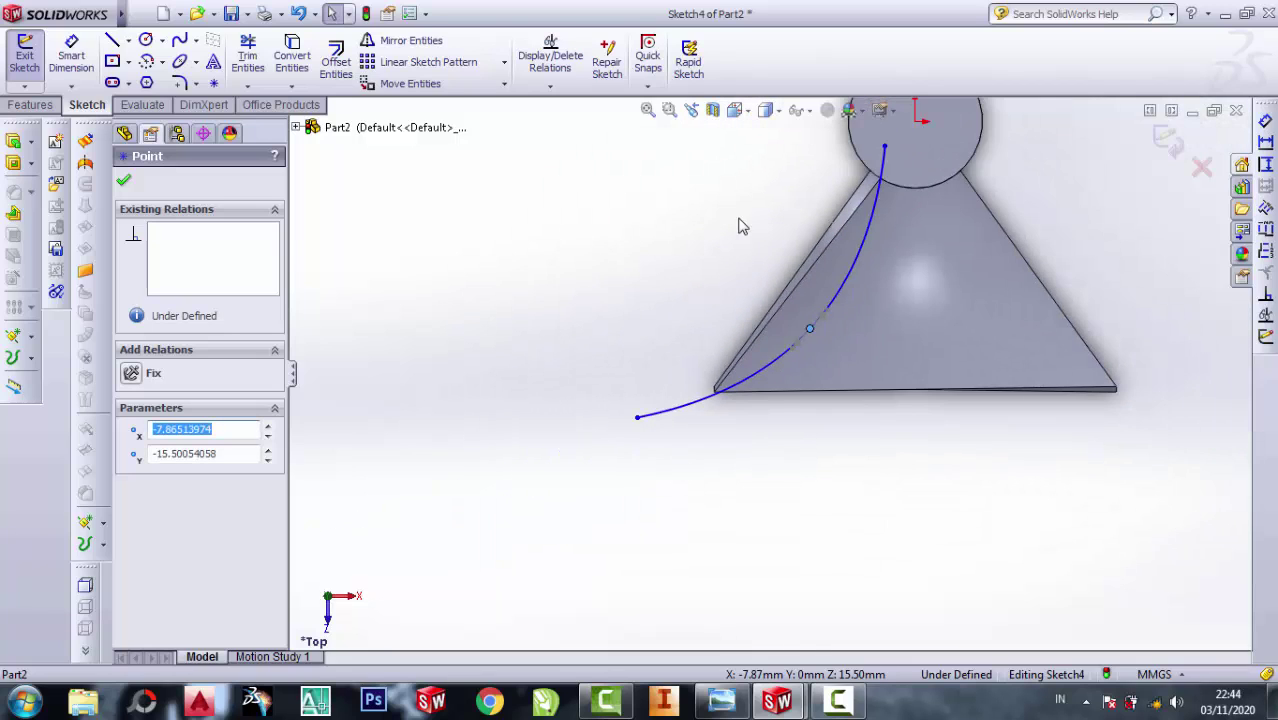
- Draw a second spline from the first curve's outer end to the hub circle
click(177, 42)
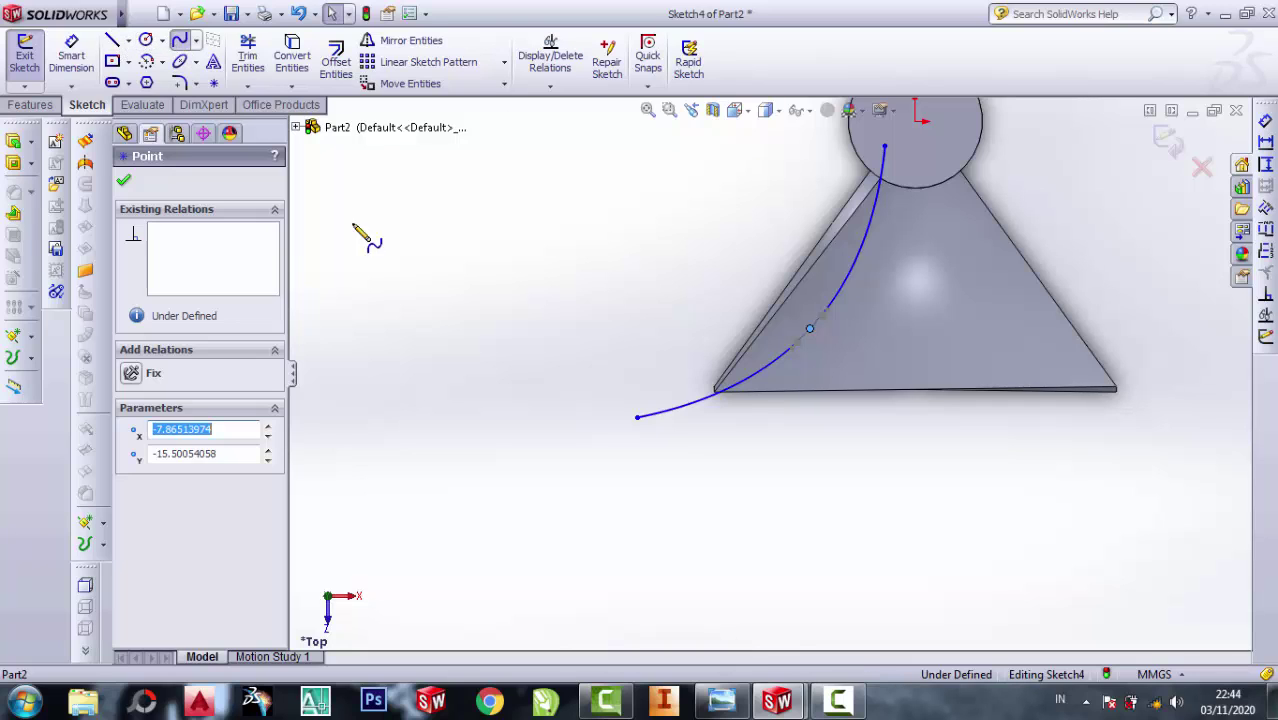
click(637, 417)
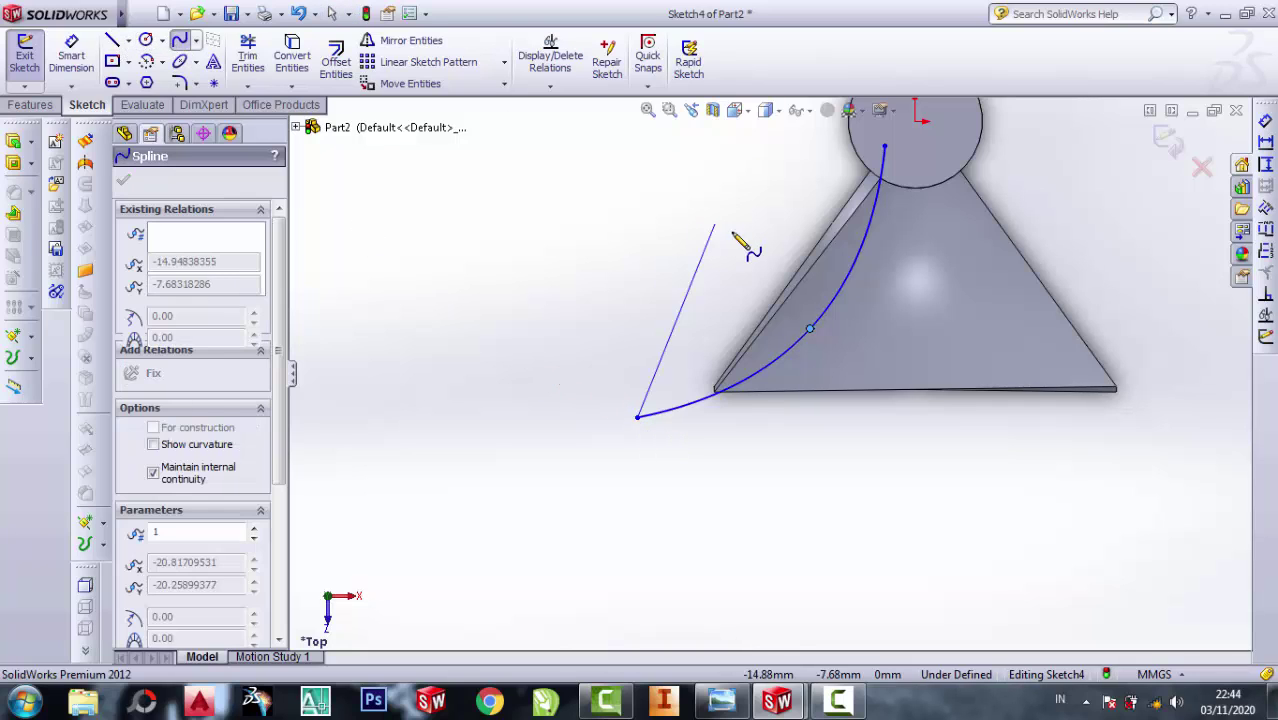
click(750, 228)
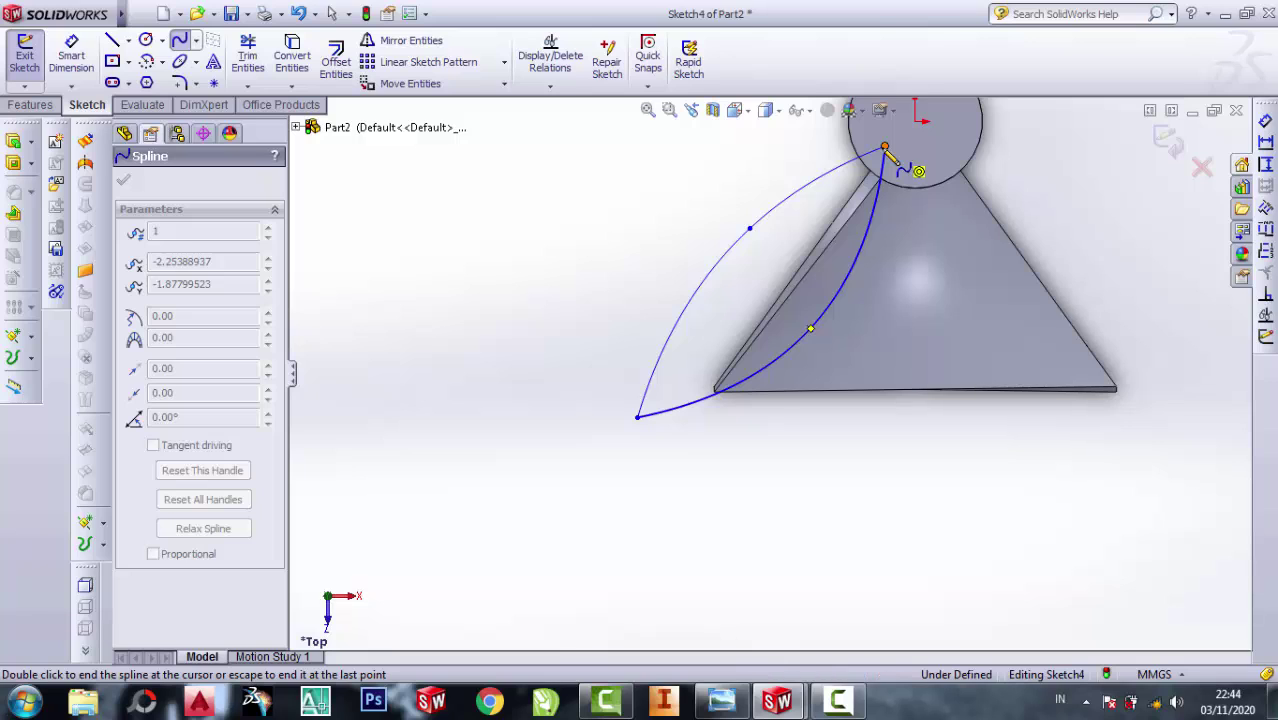
click(884, 147)
key(Escape)
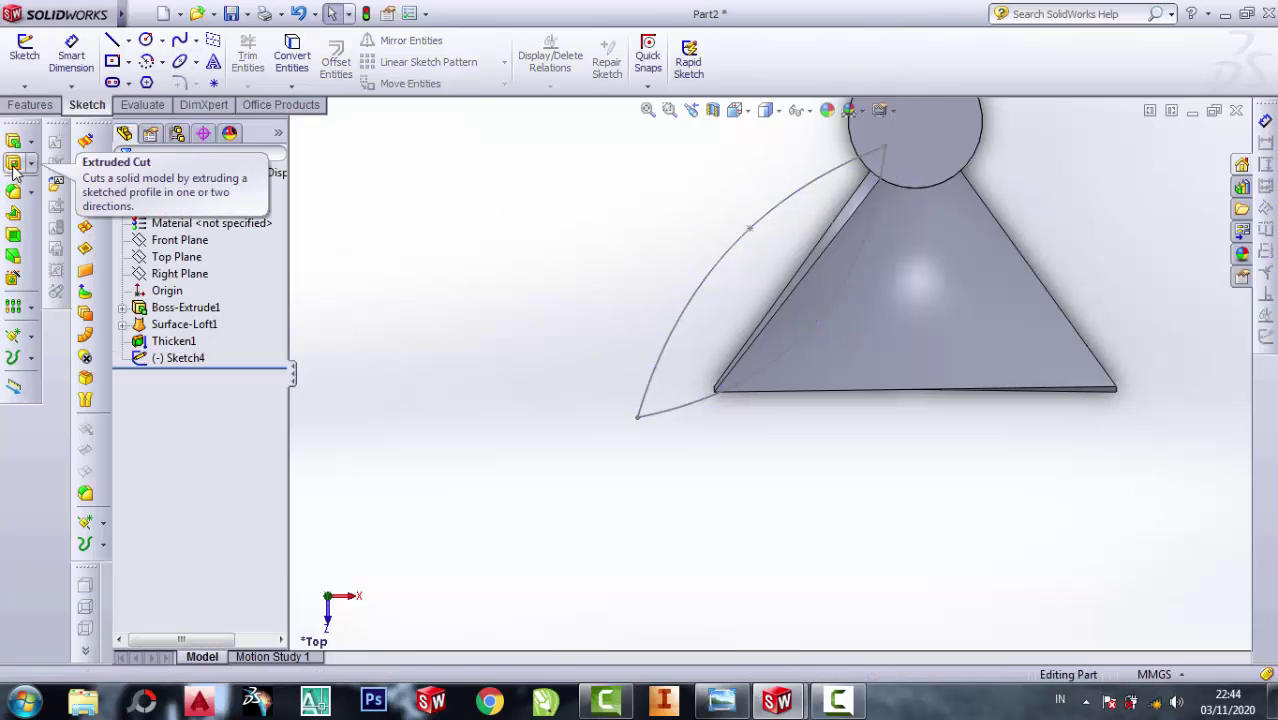
- Cut-extrude the leaf-shaped Sketch4 profile 5 mm Blind one way and 10 mm the other
click(13, 164)
middle_drag(852, 440, 579, 410)
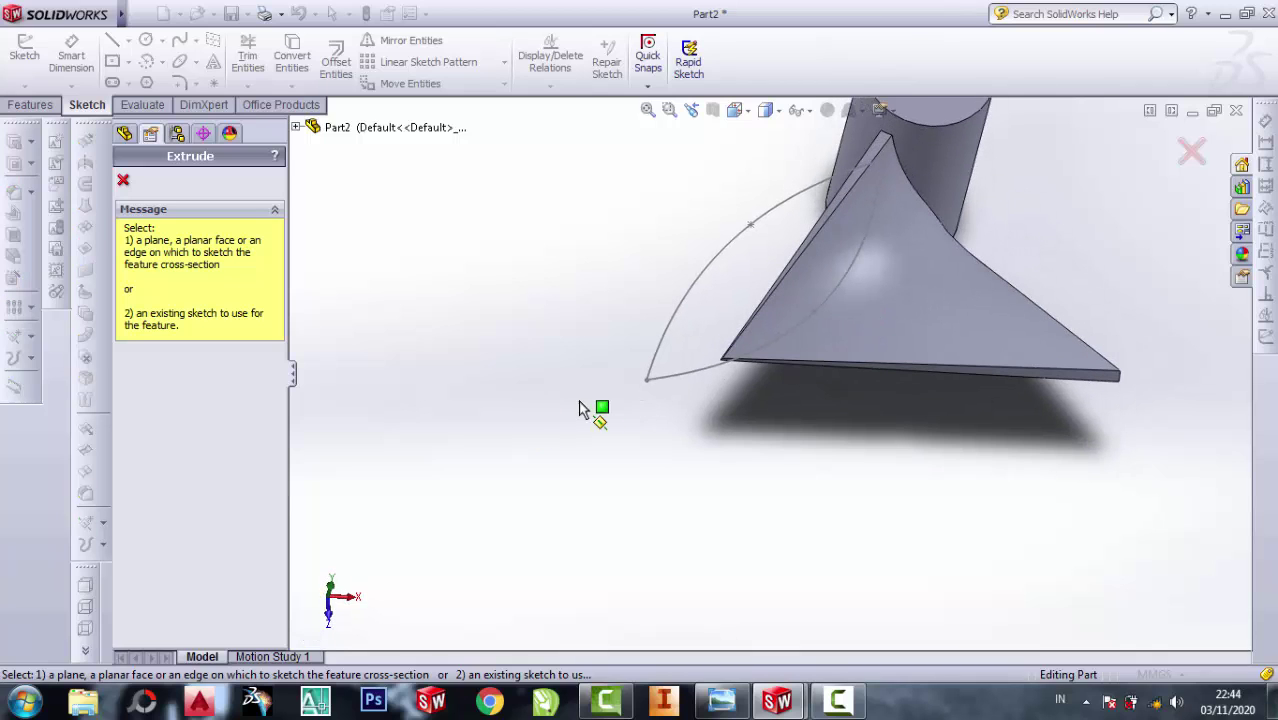
click(695, 380)
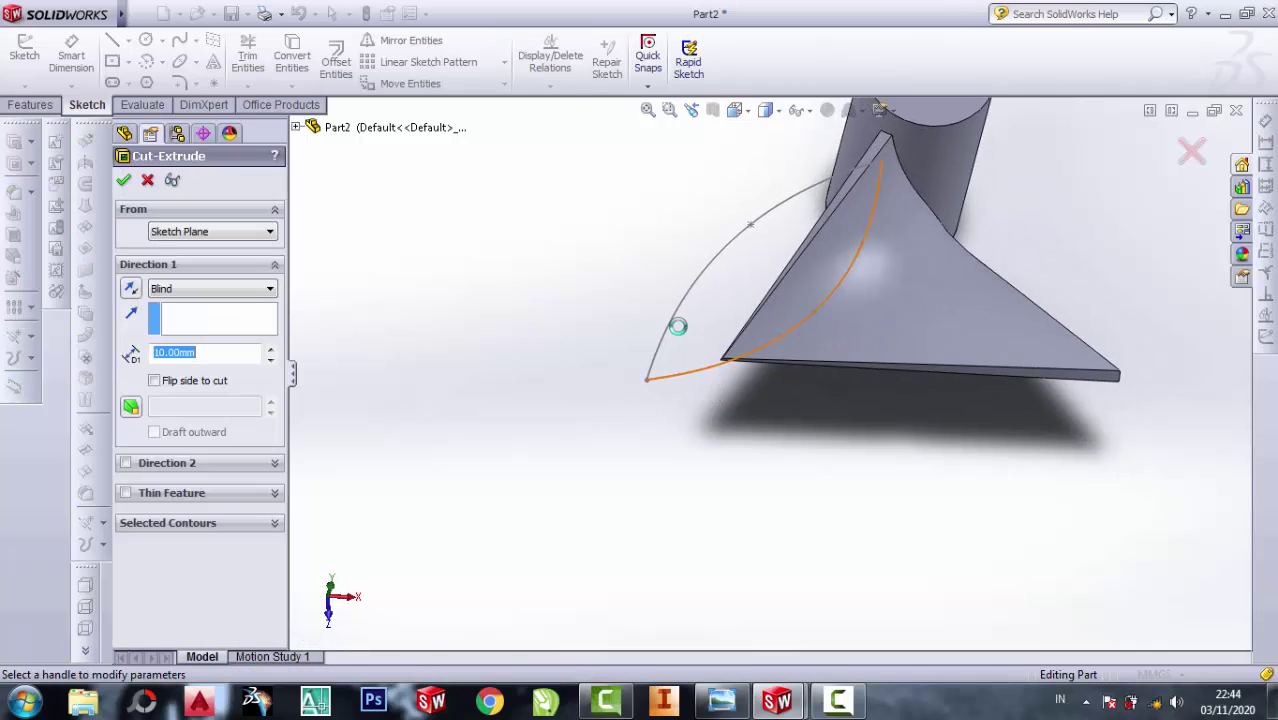
mouse_move(633, 366)
middle_down()
mouse_move(768, 366)
mouse_move(770, 334)
middle_up()
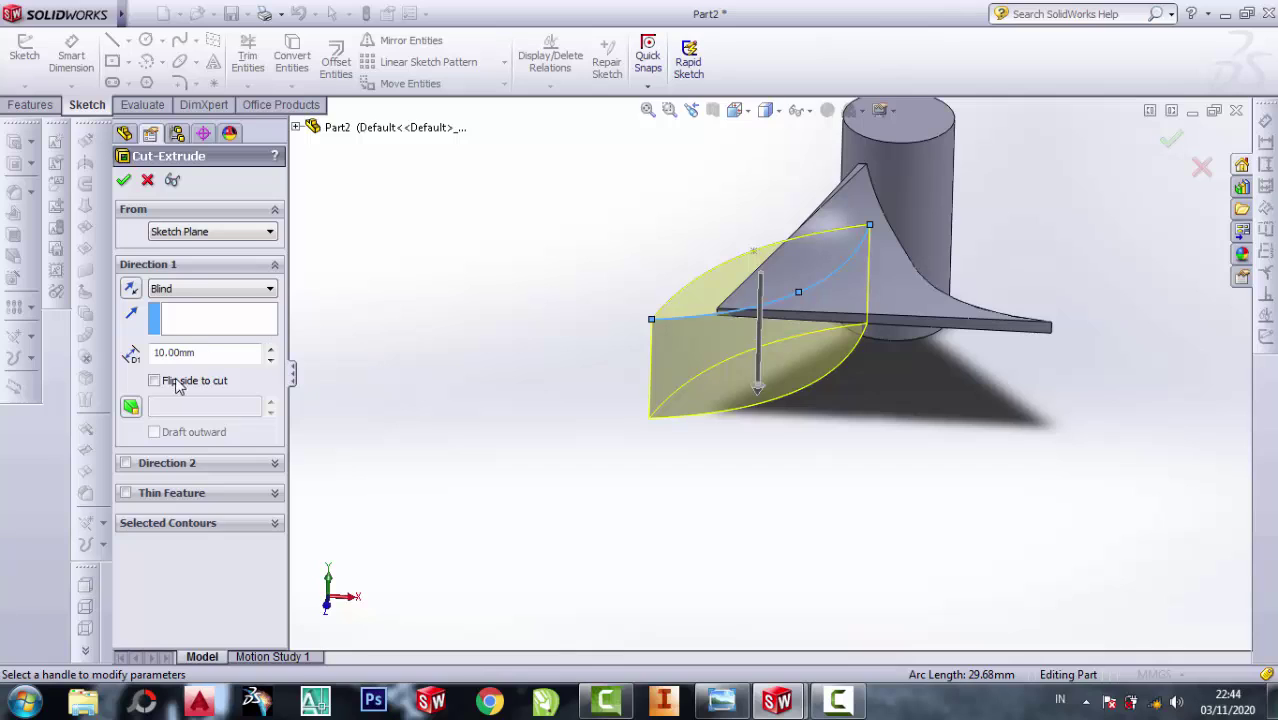
click(154, 382)
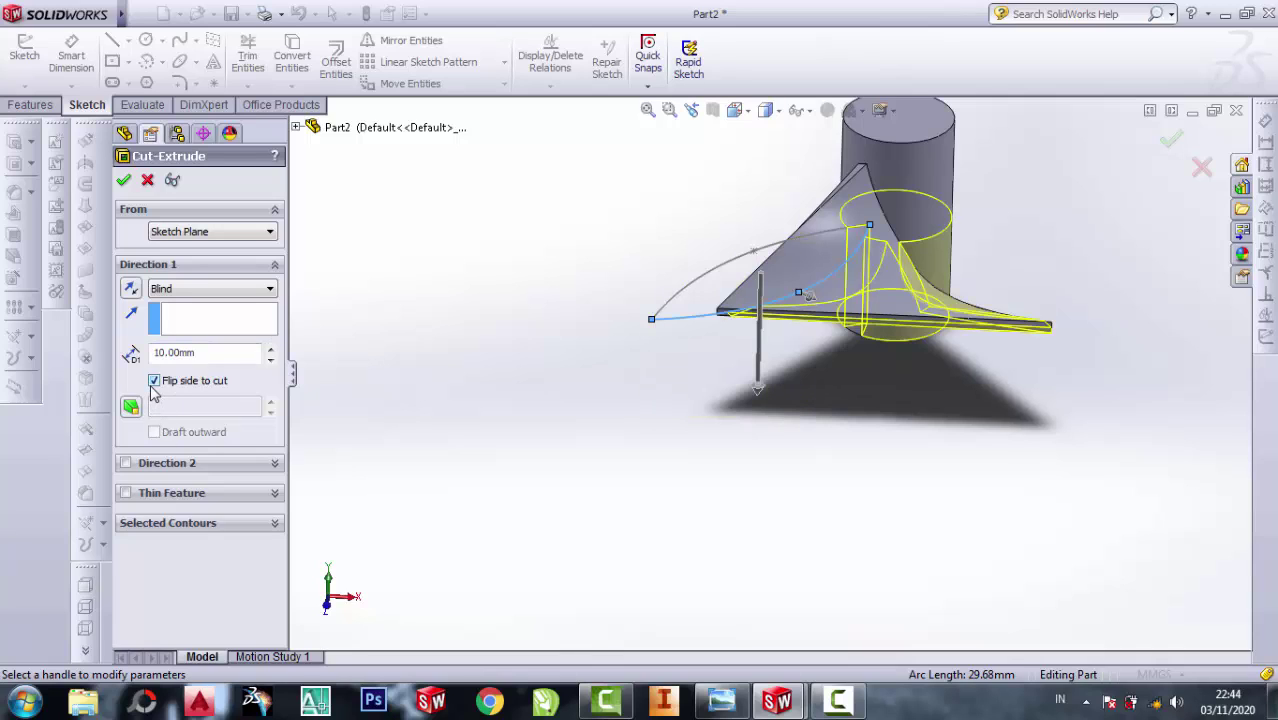
click(154, 382)
click(125, 463)
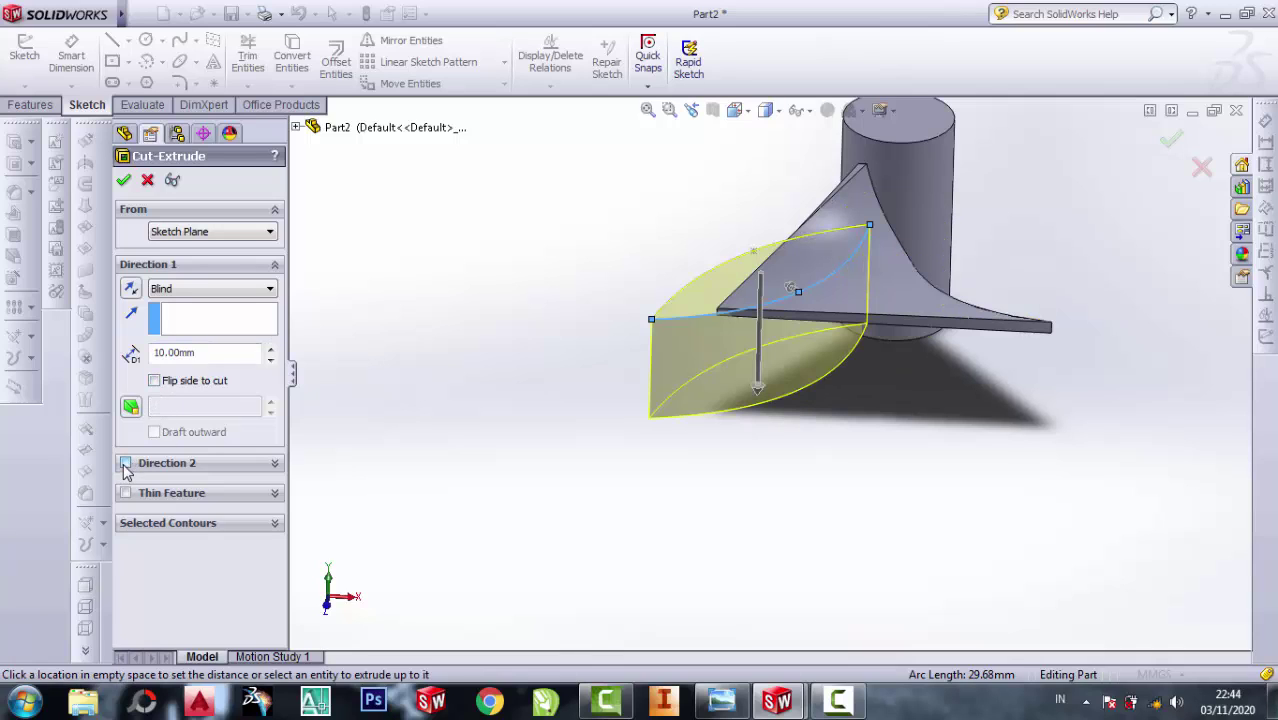
mouse_move(800, 358)
middle_down()
mouse_move(836, 360)
mouse_move(698, 433)
middle_up()
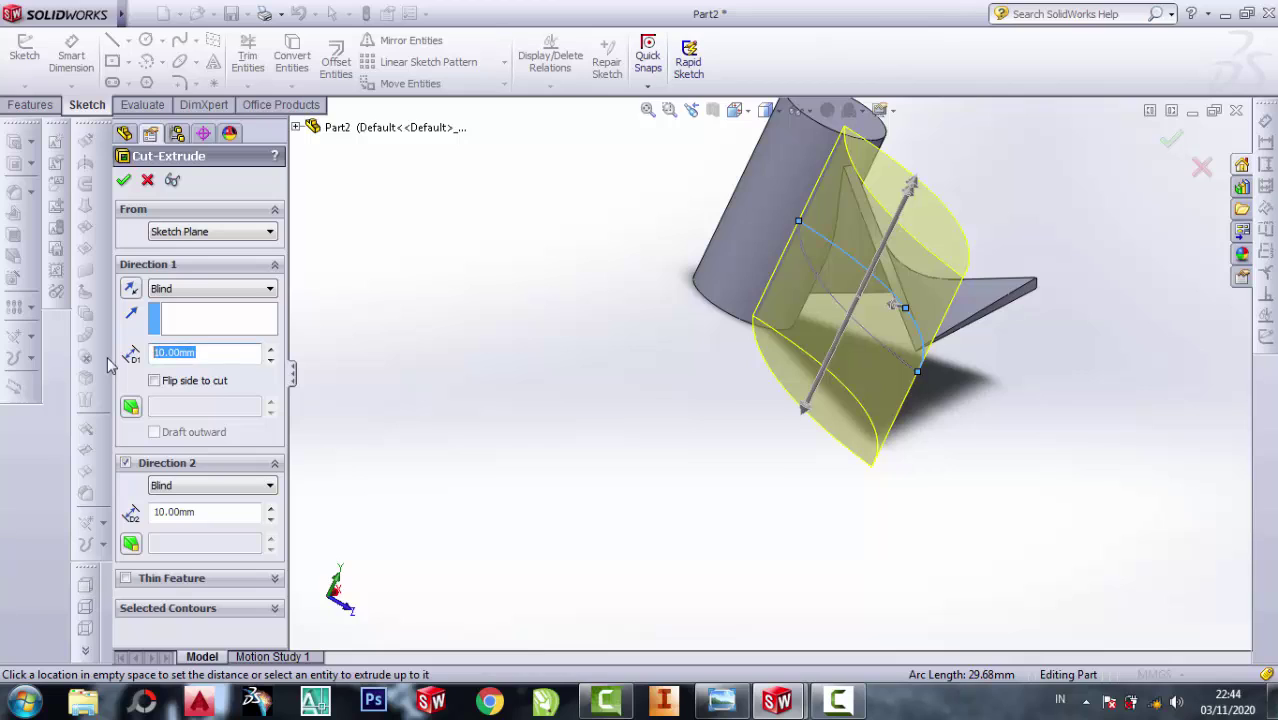
text(5)
key(Return)
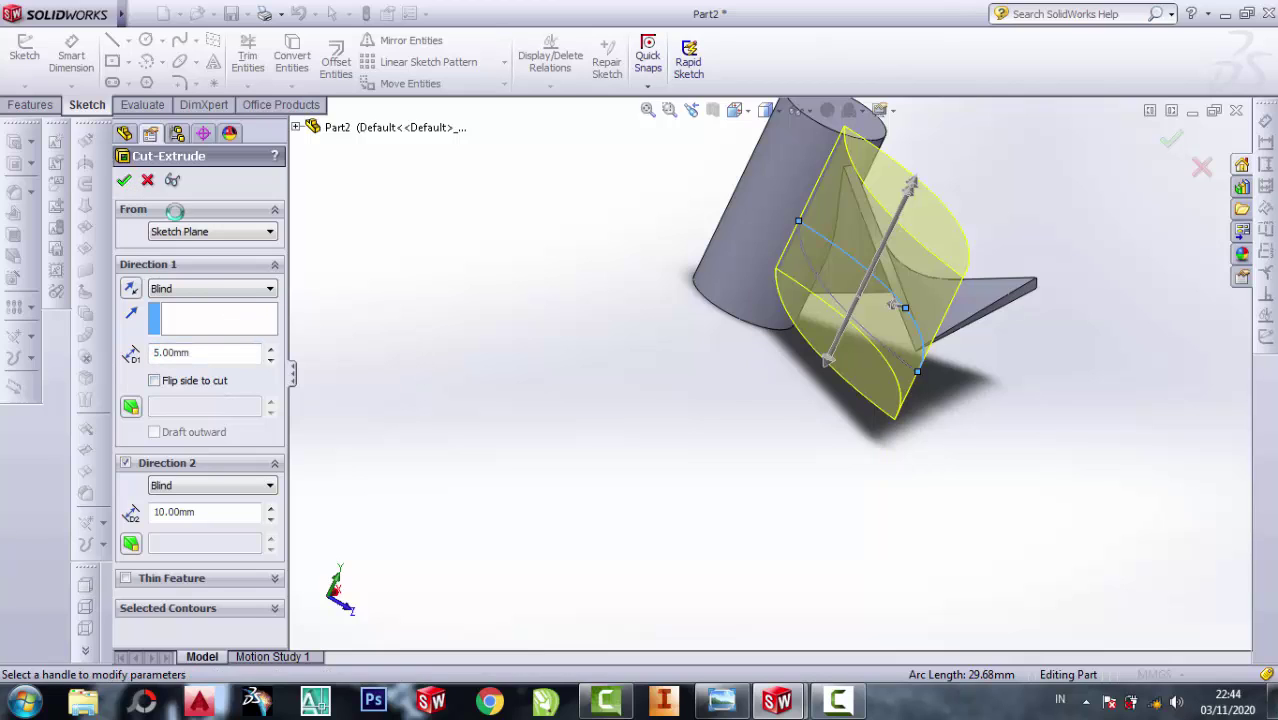
key(Return)
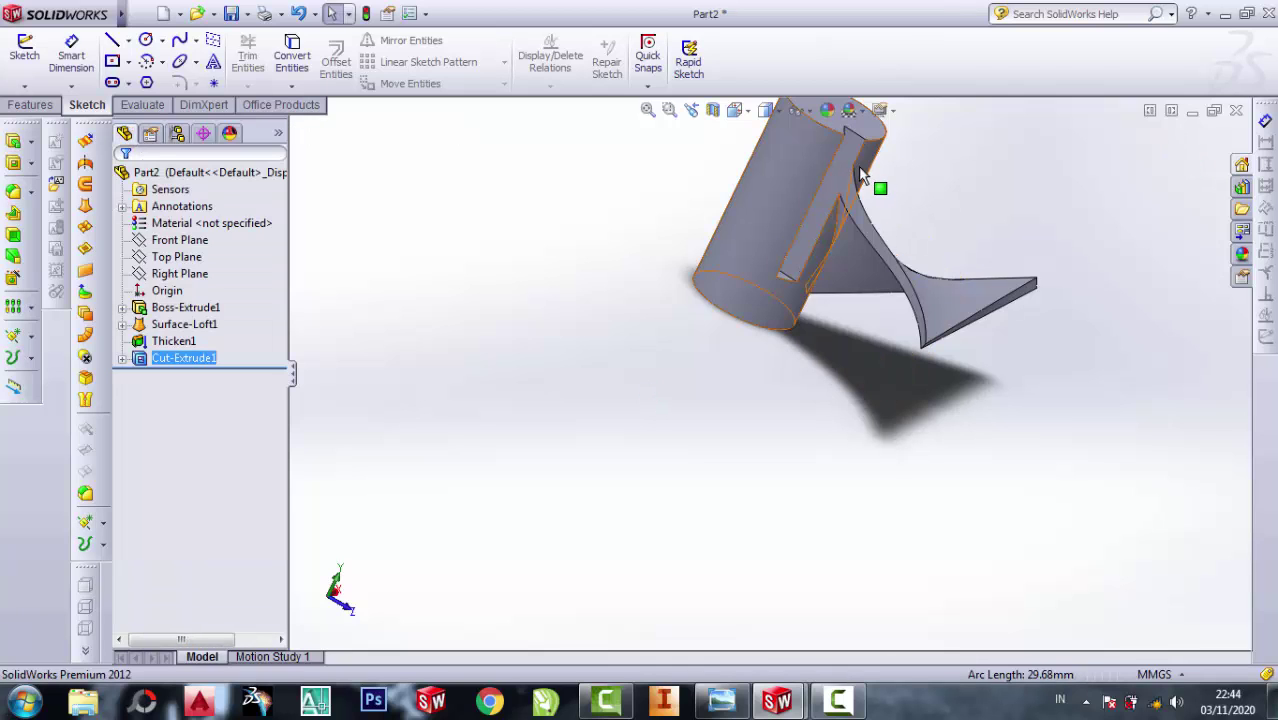
- Orient the view normal to the triangular end face of the hub slot
middle_drag(850, 156, 804, 284)
scroll(804, 284, down, 3)
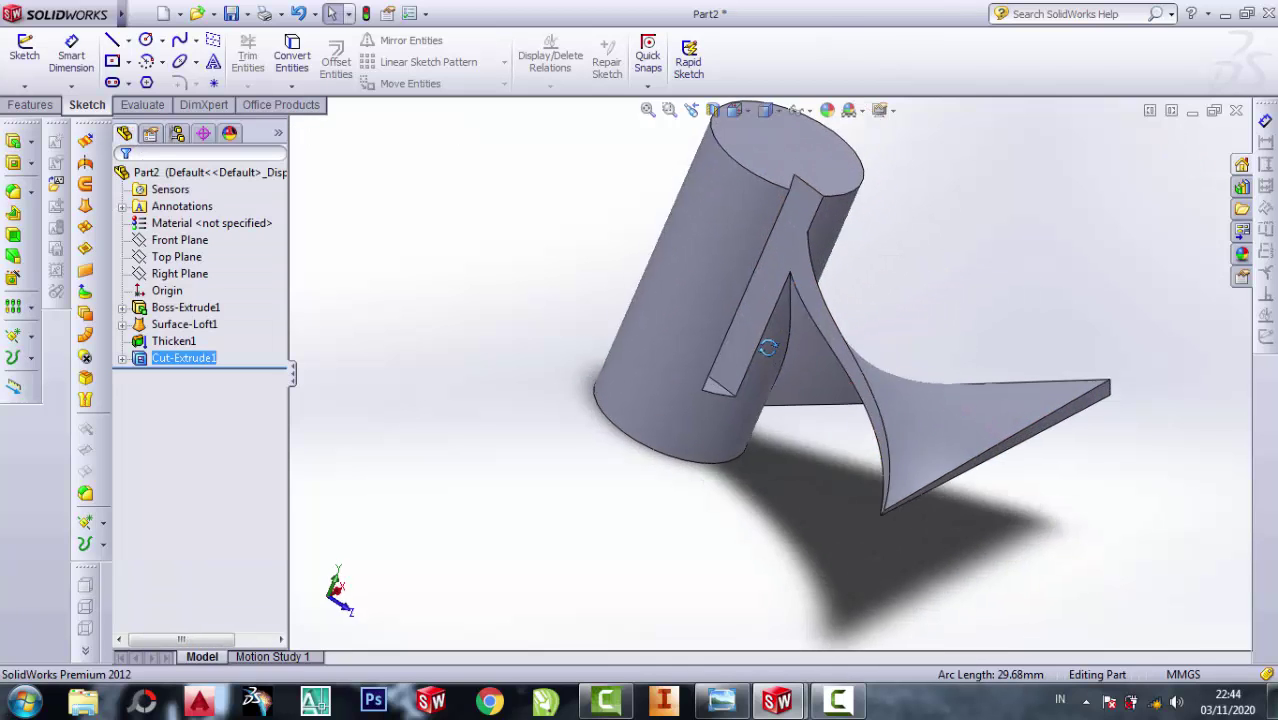
click(726, 385)
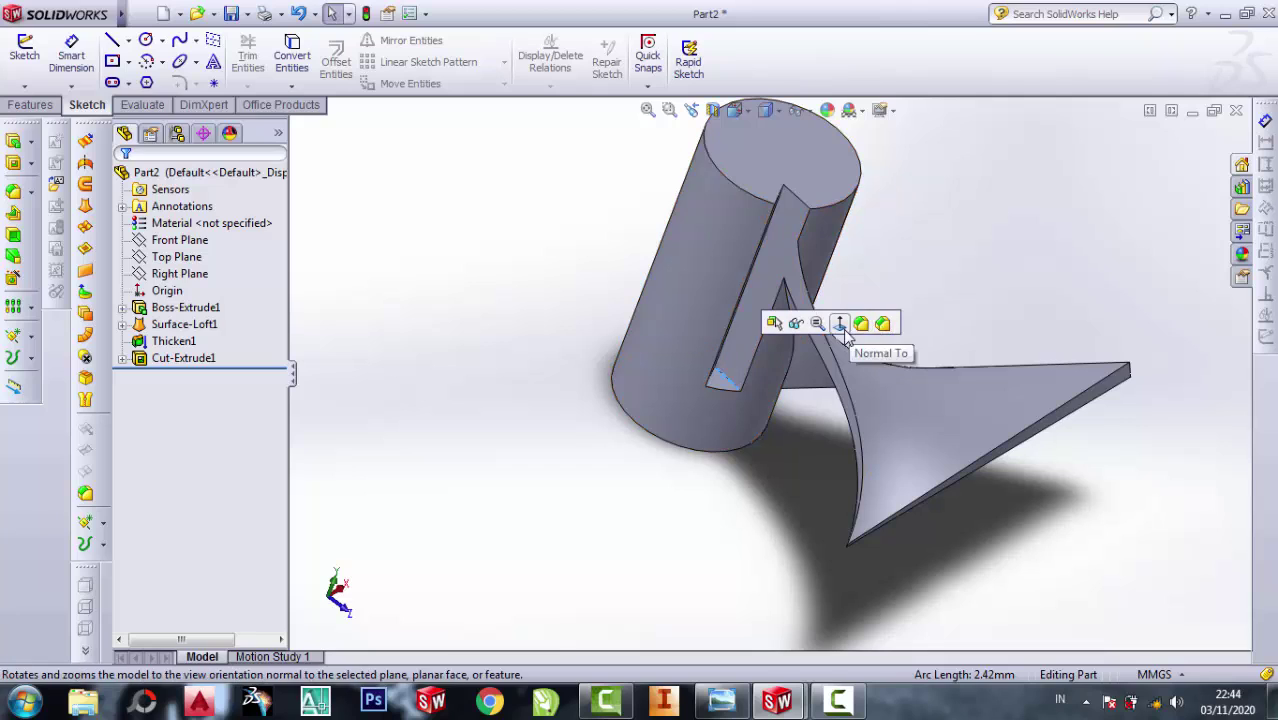
click(843, 328)
click(123, 180)
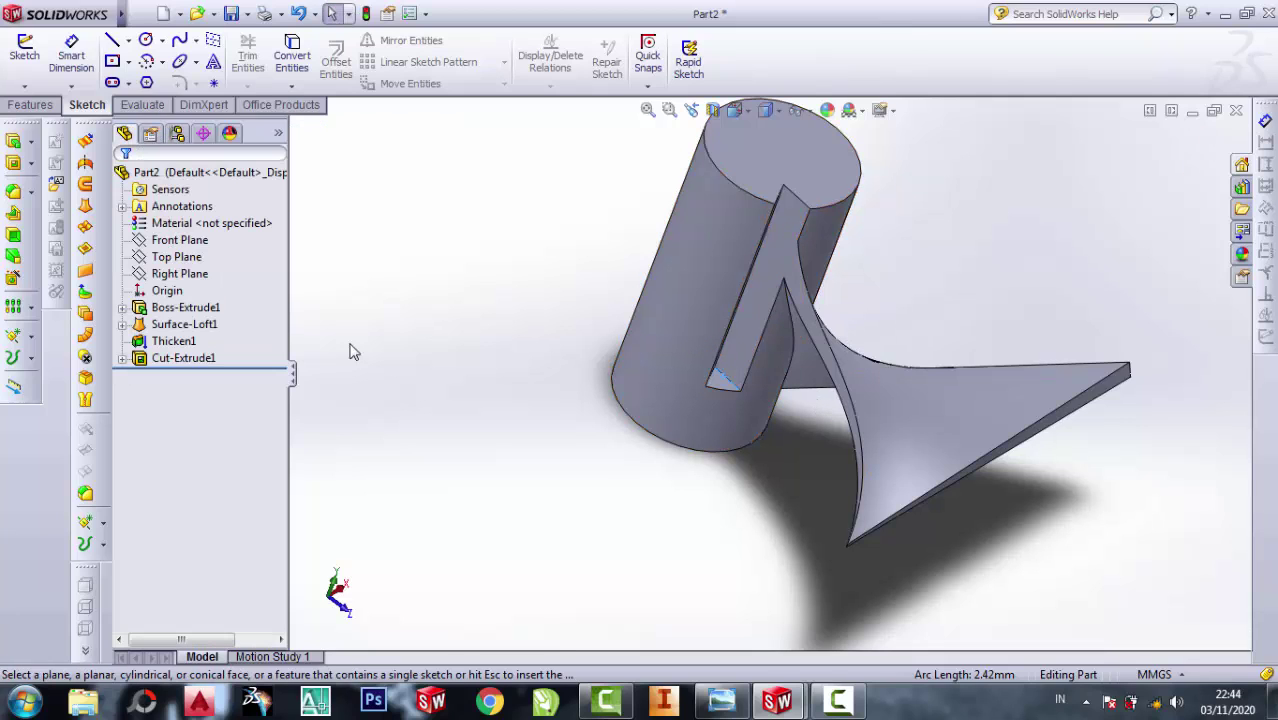
click(717, 380)
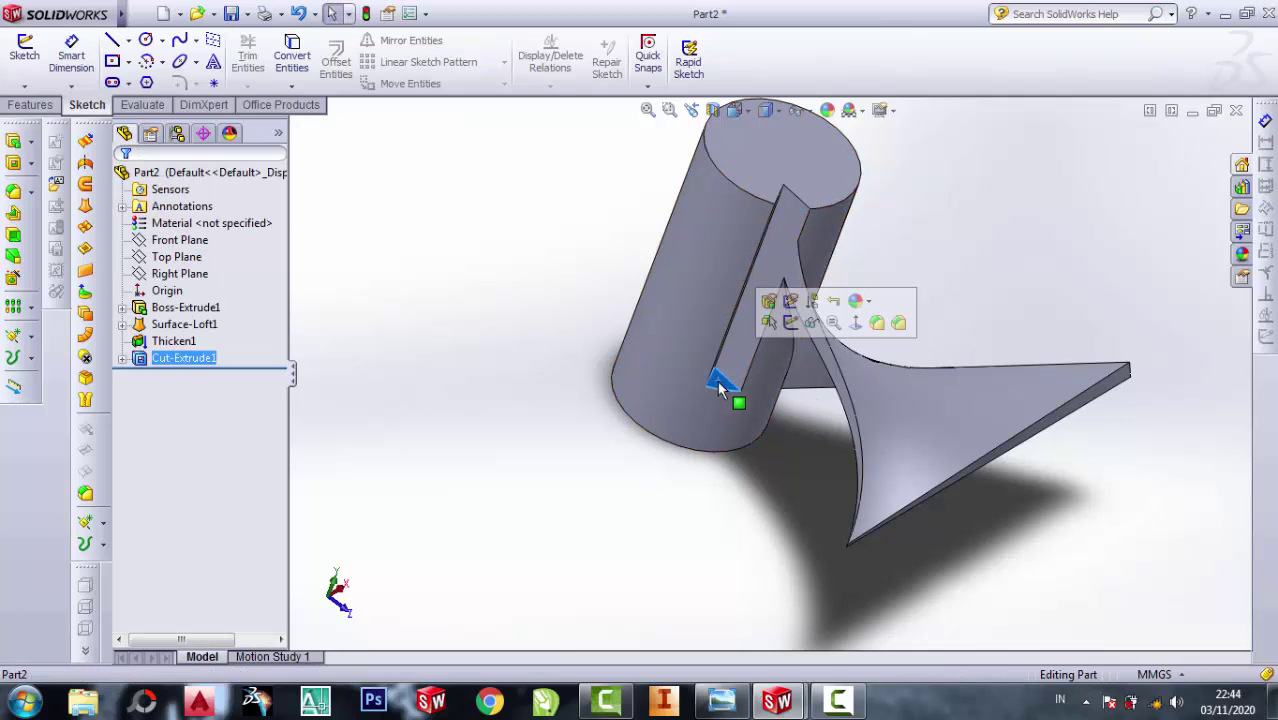
click(854, 323)
scroll(698, 272, down, 1)
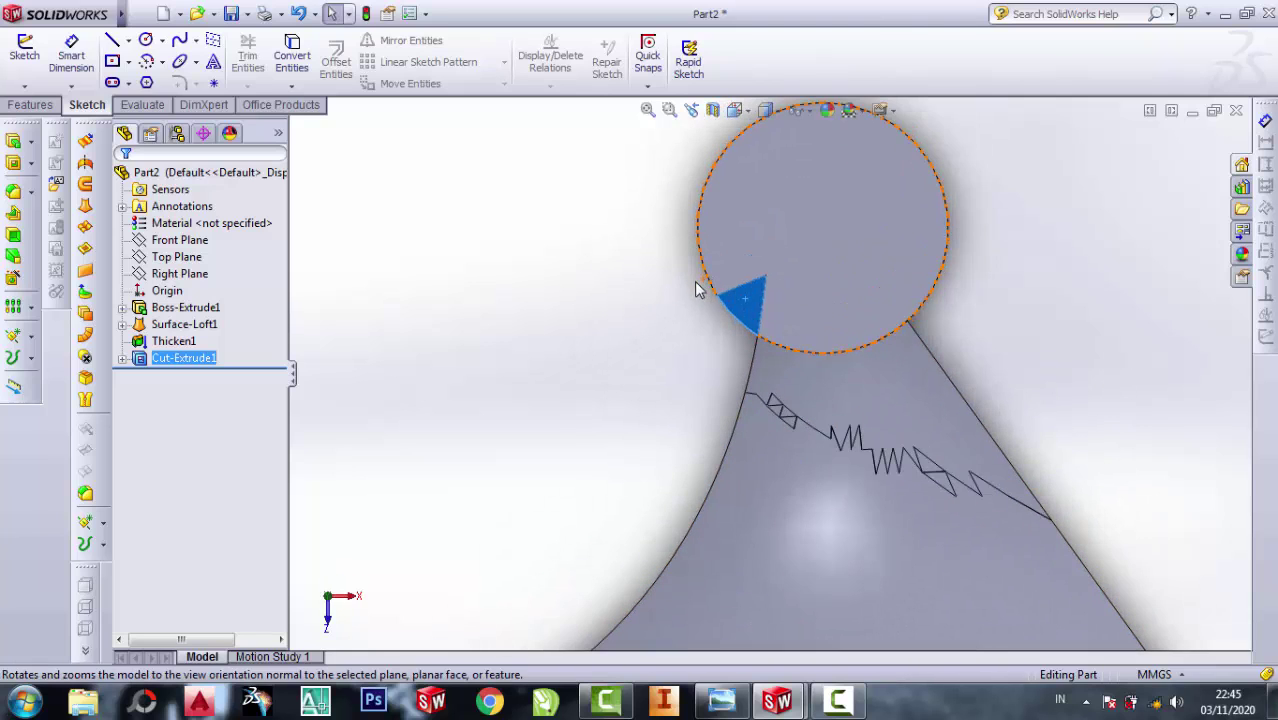
scroll(698, 272, down, 3)
- Sketch a centerline on the triangular face and convert the face outline into sketch edges
click(128, 39)
click(160, 78)
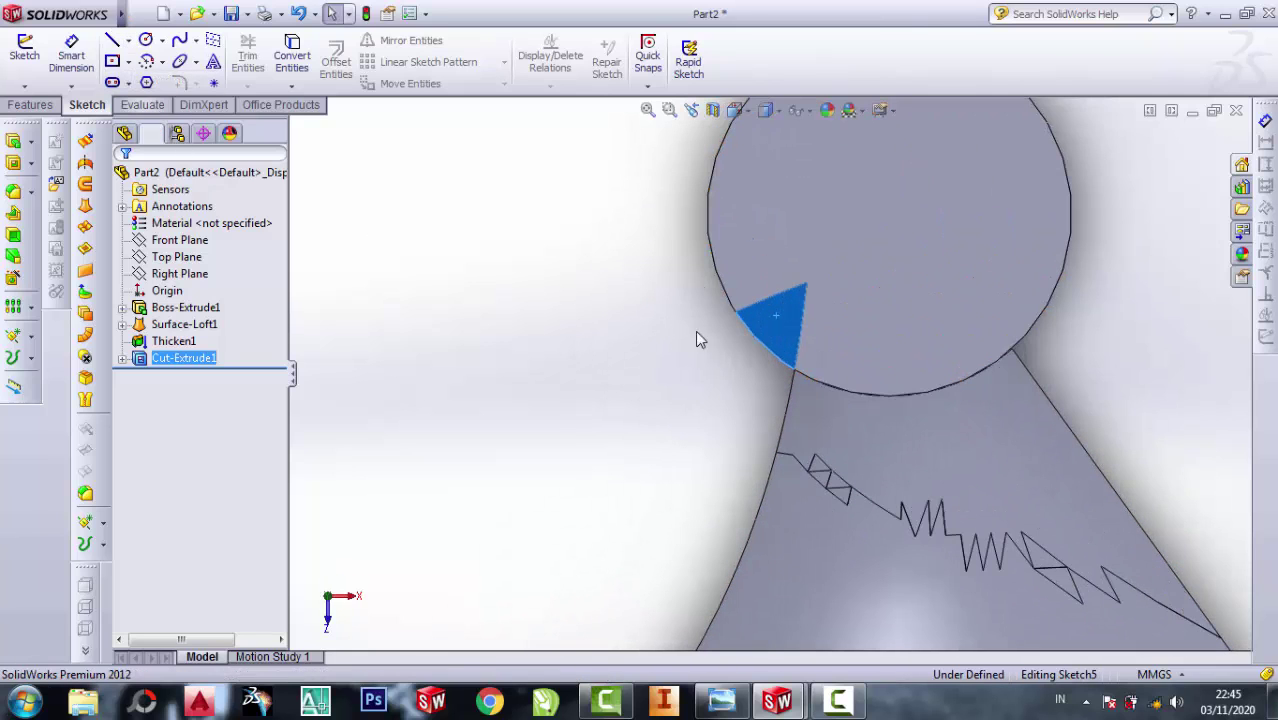
click(672, 380)
click(663, 367)
right_click(663, 367)
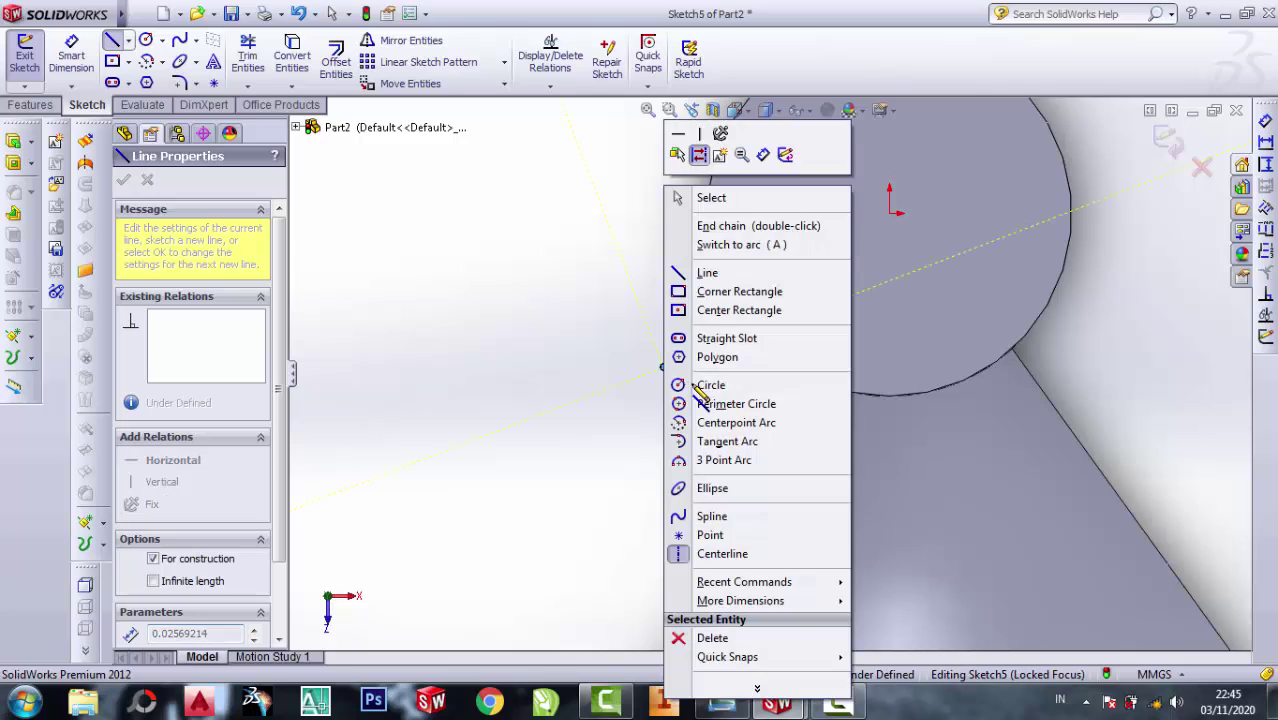
click(608, 280)
key(Escape)
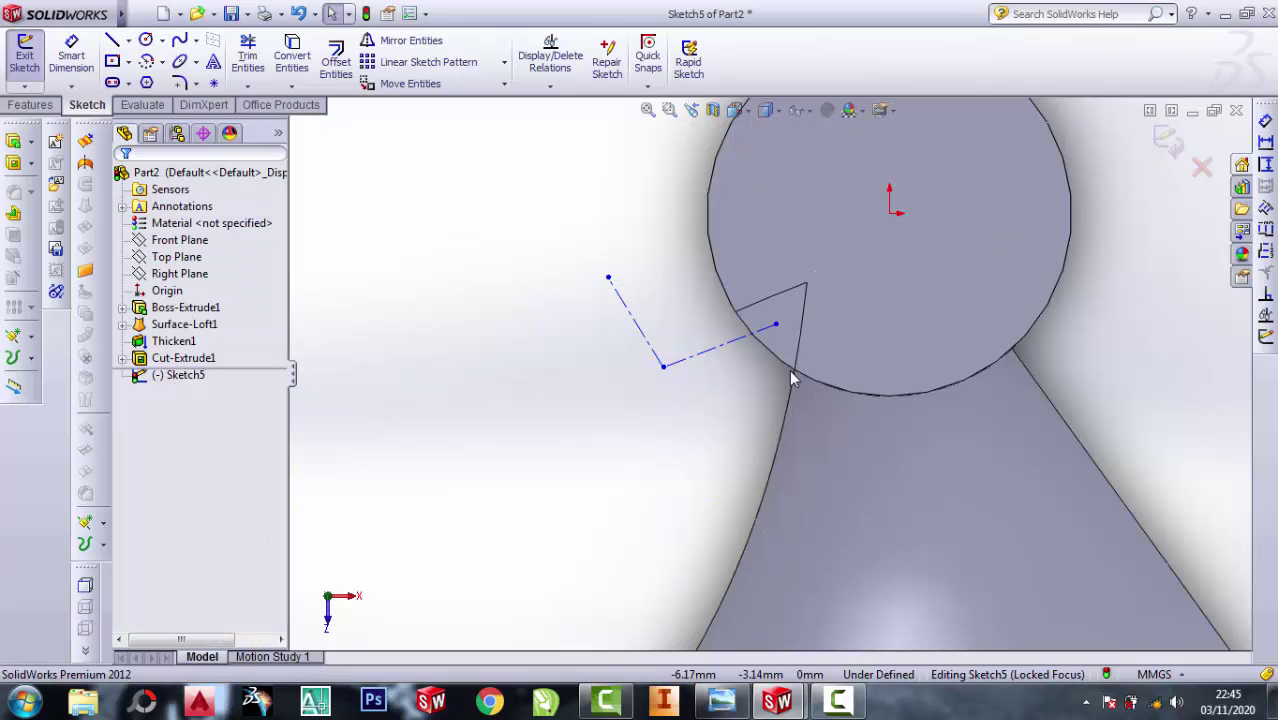
click(795, 313)
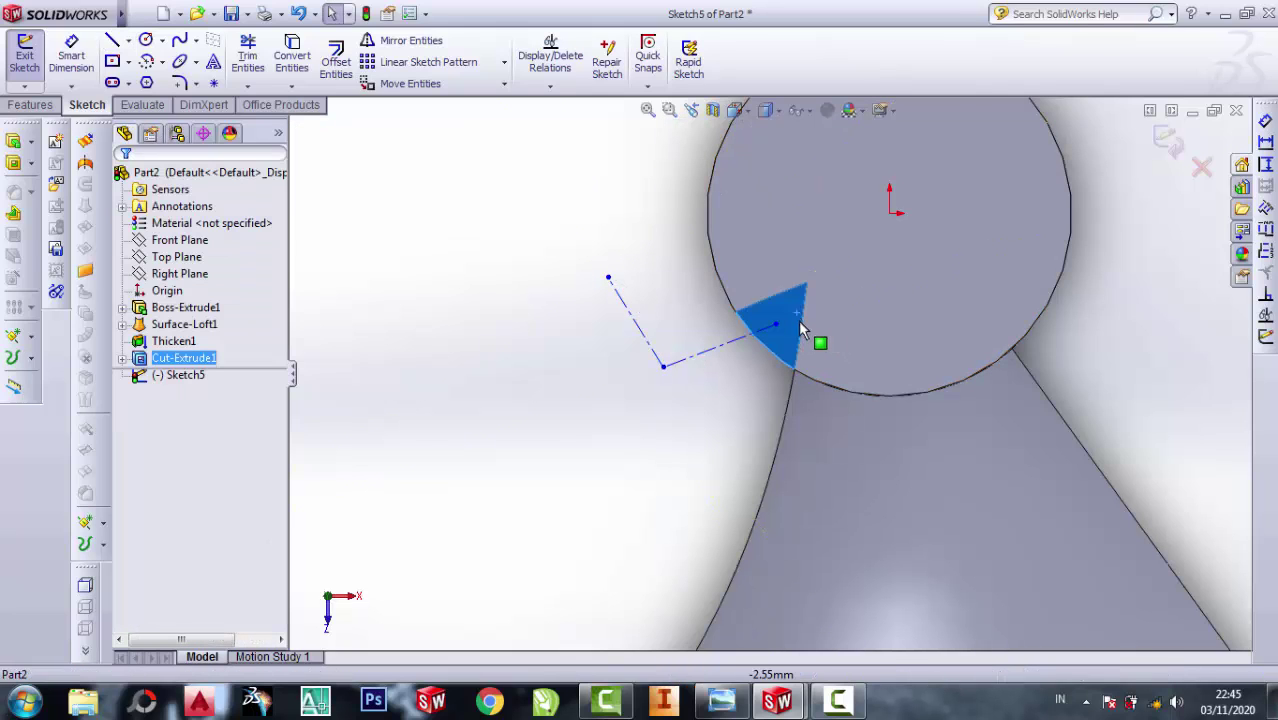
click(292, 55)
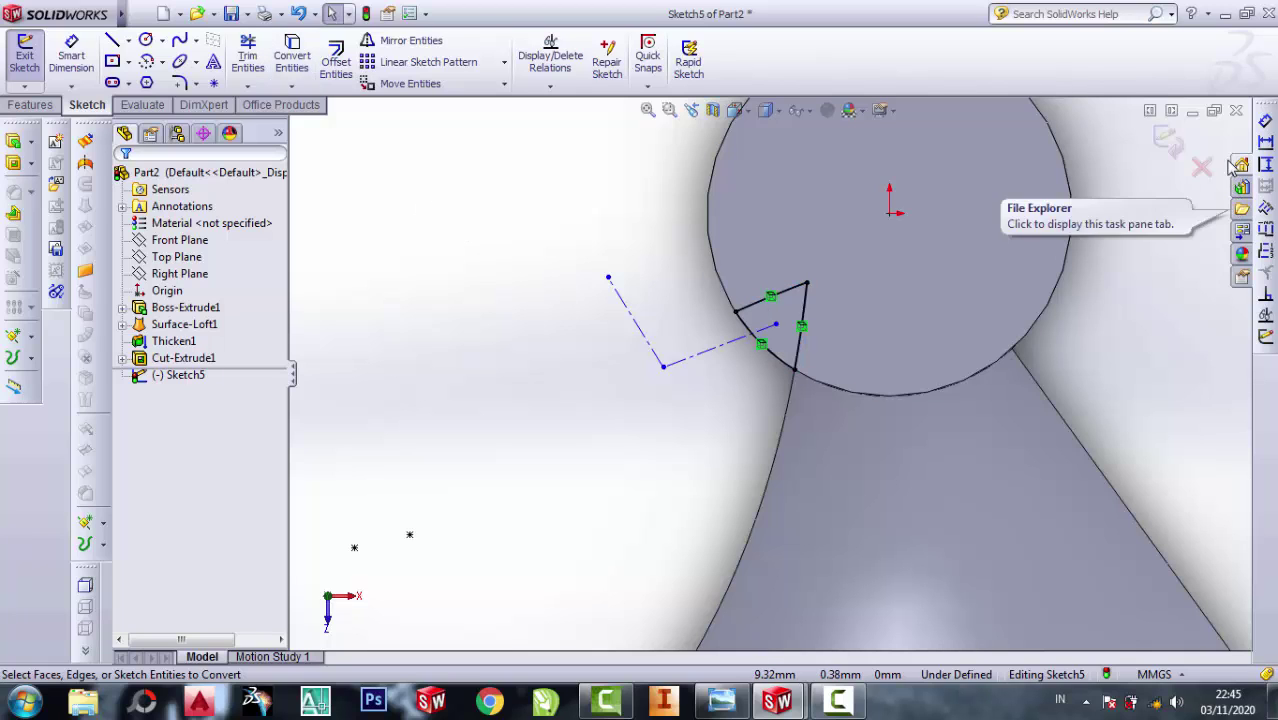
key(ctrl+b)
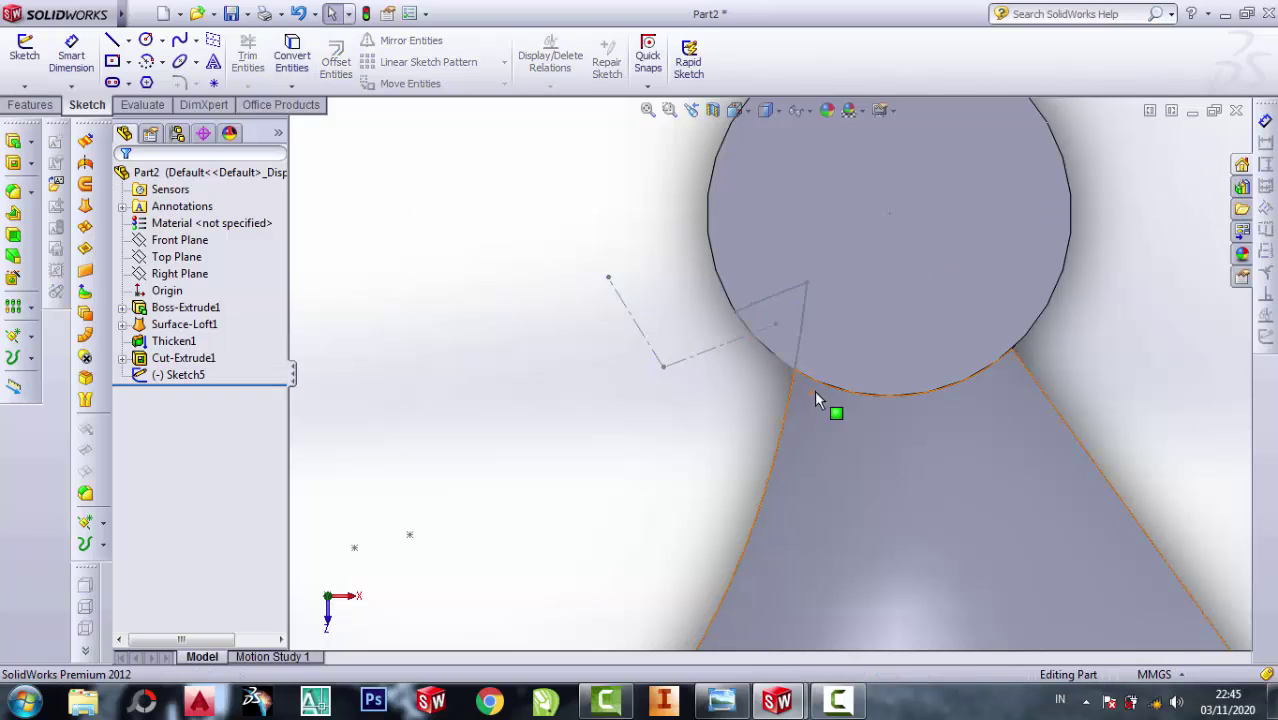
- Extrude the triangular sketch 15 mm Blind as a boss along the hub
click(15, 145)
click(625, 430)
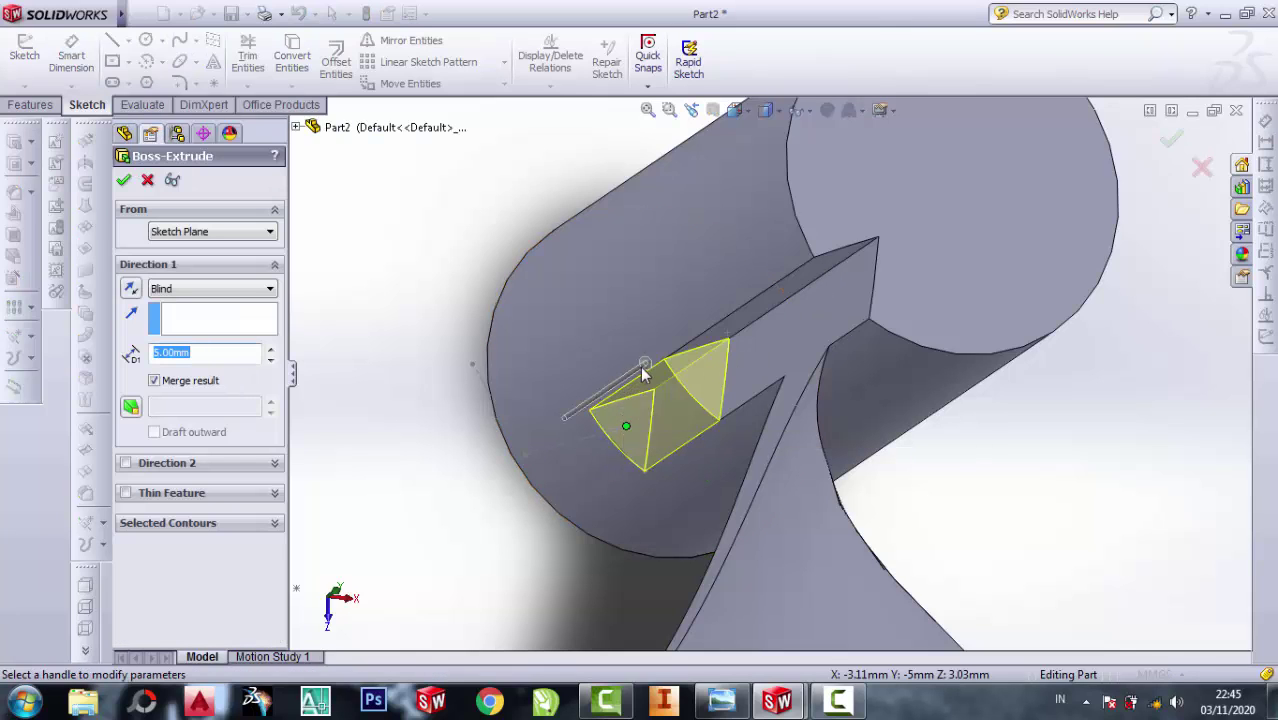
drag(643, 372, 760, 285)
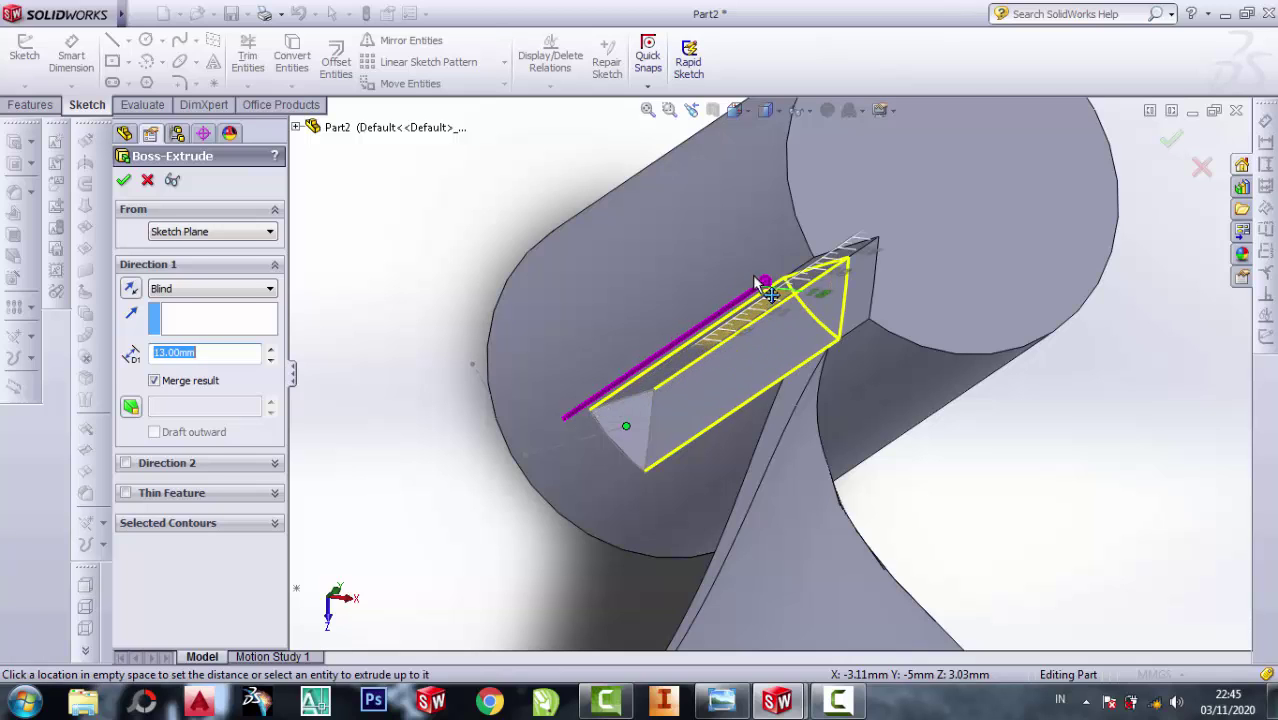
drag(766, 289, 794, 262)
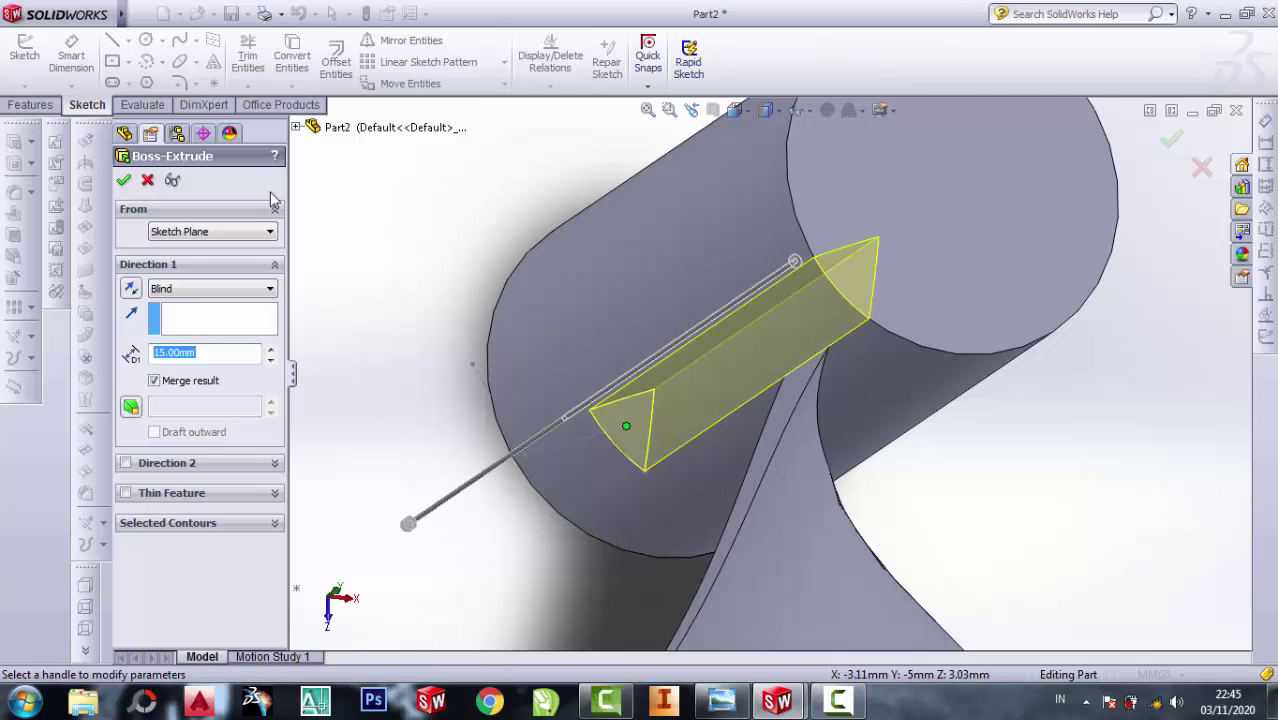
click(125, 182)
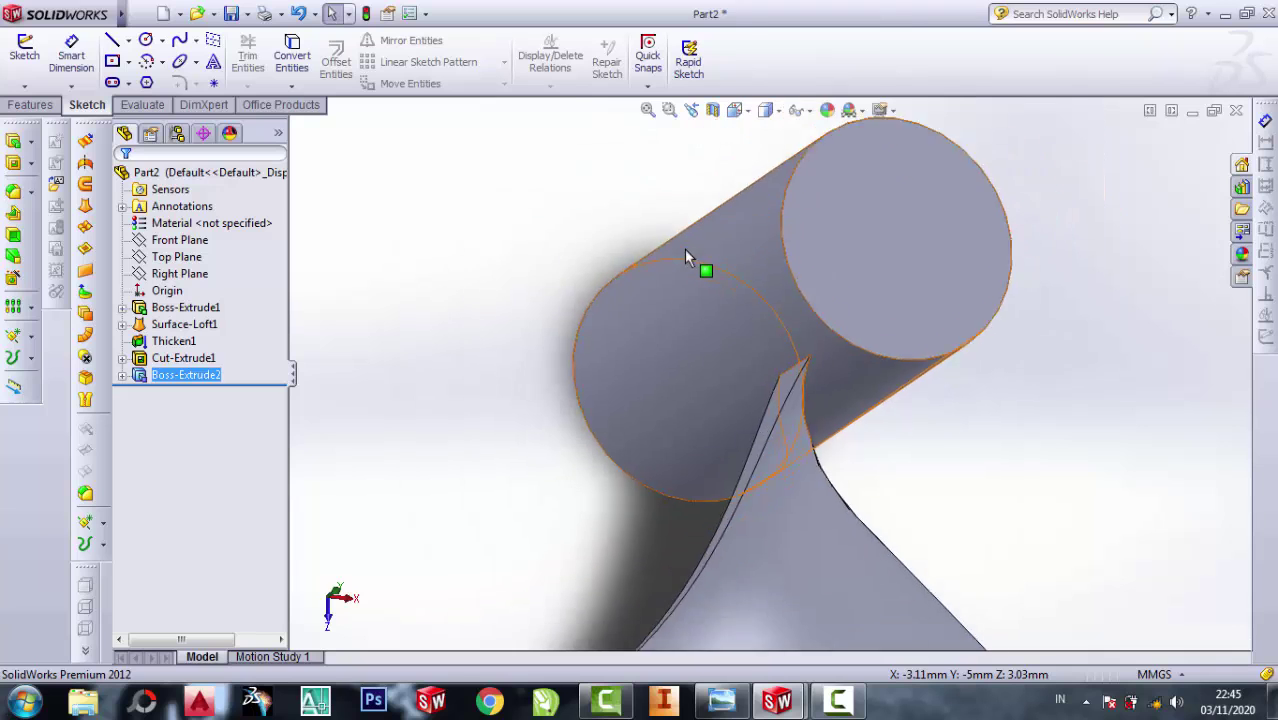
middle_drag(684, 255, 815, 470)
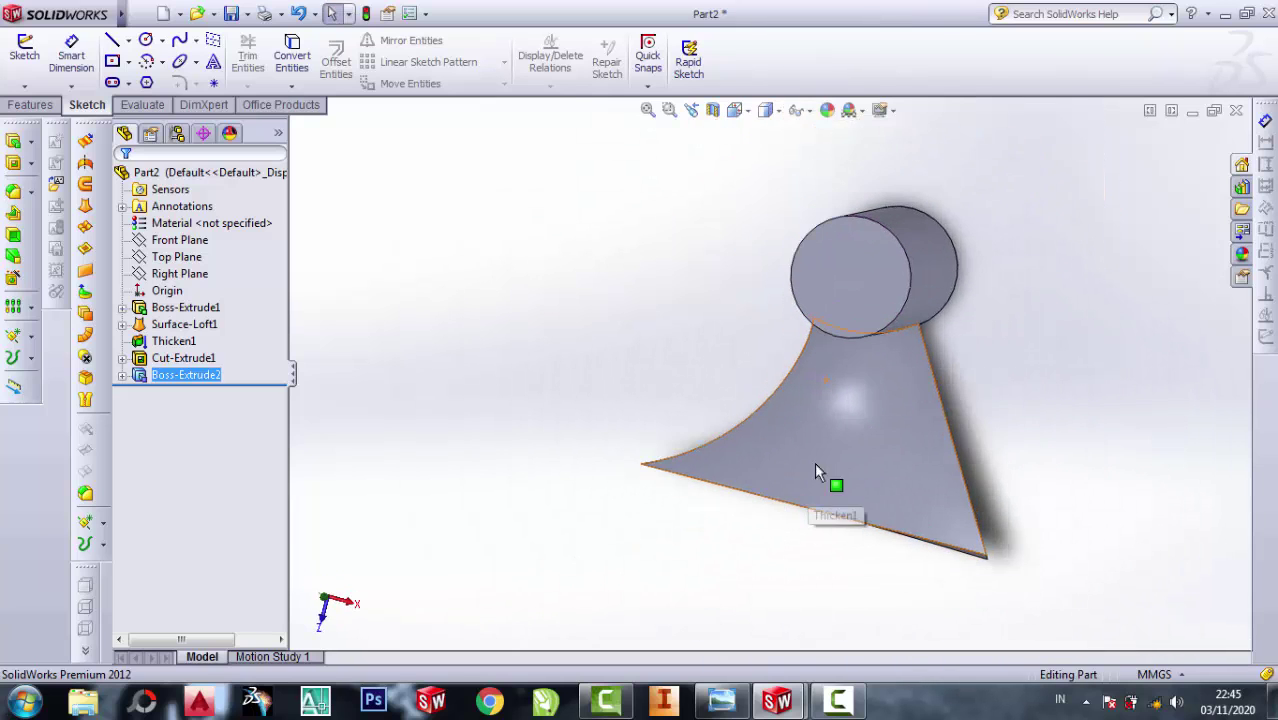
middle_drag(933, 422, 907, 348)
scroll(919, 422, down, 3)
scroll(790, 405, down, 2)
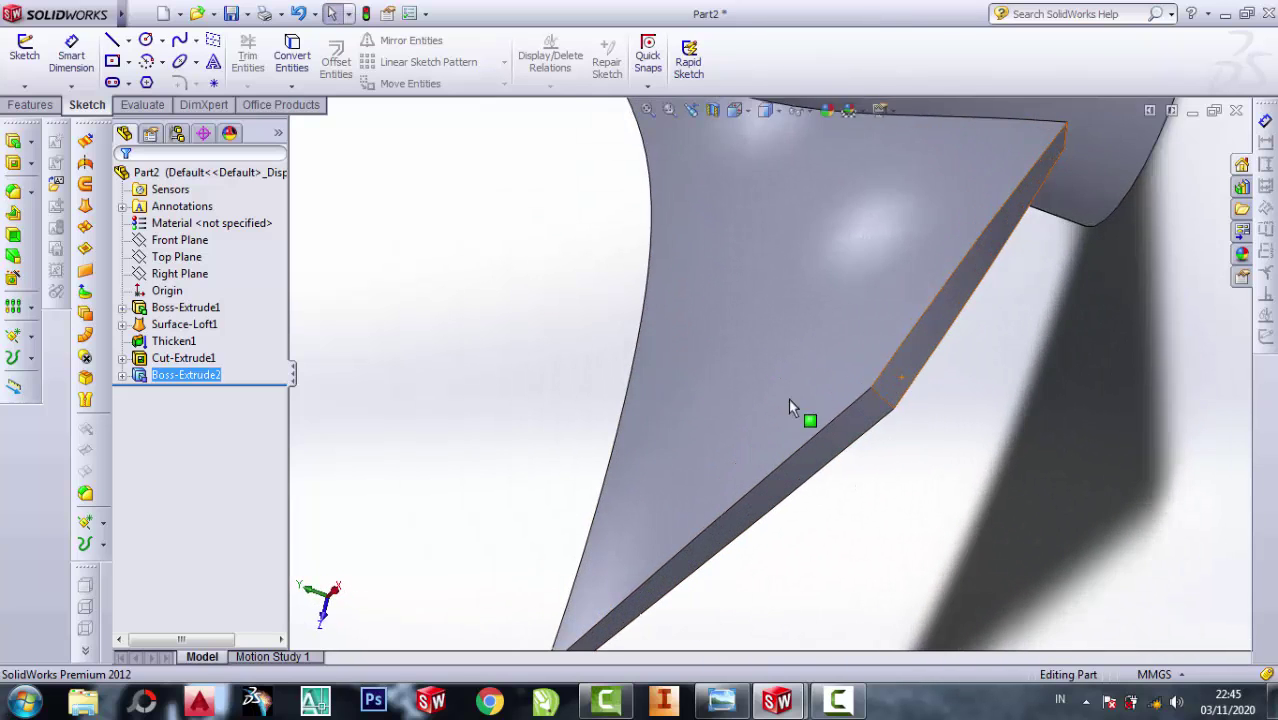
click(13, 192)
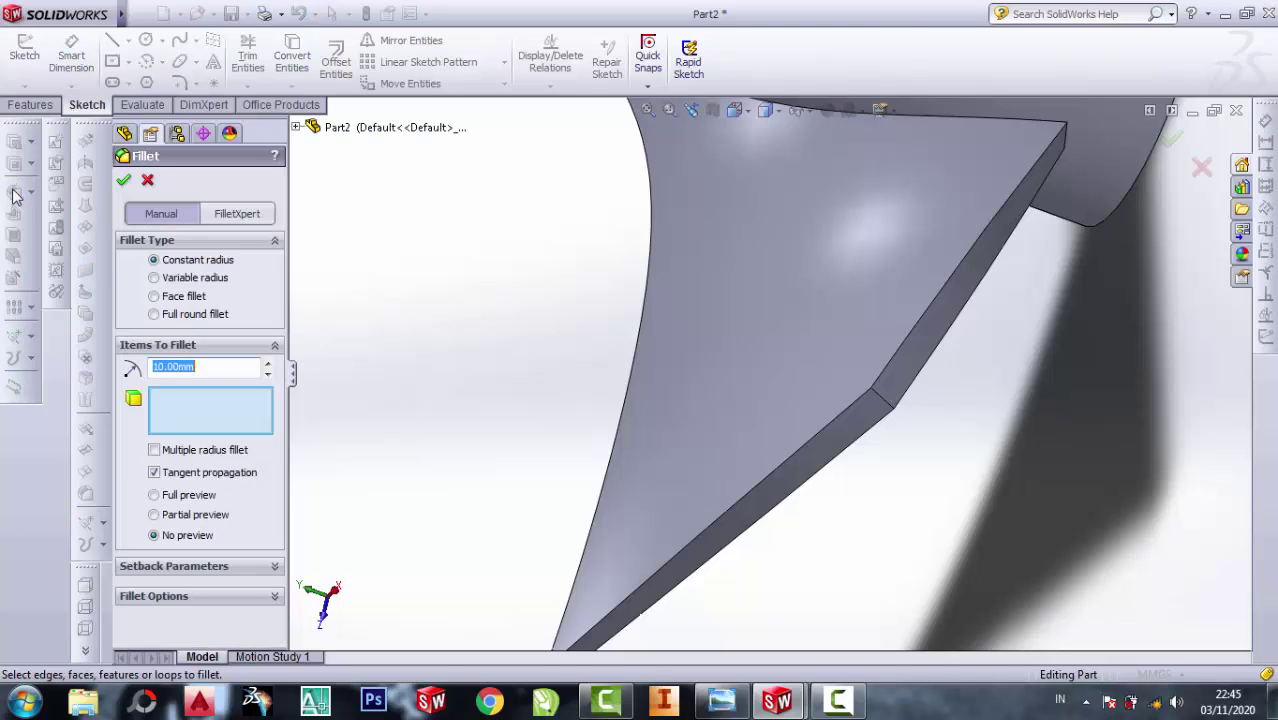
click(893, 407)
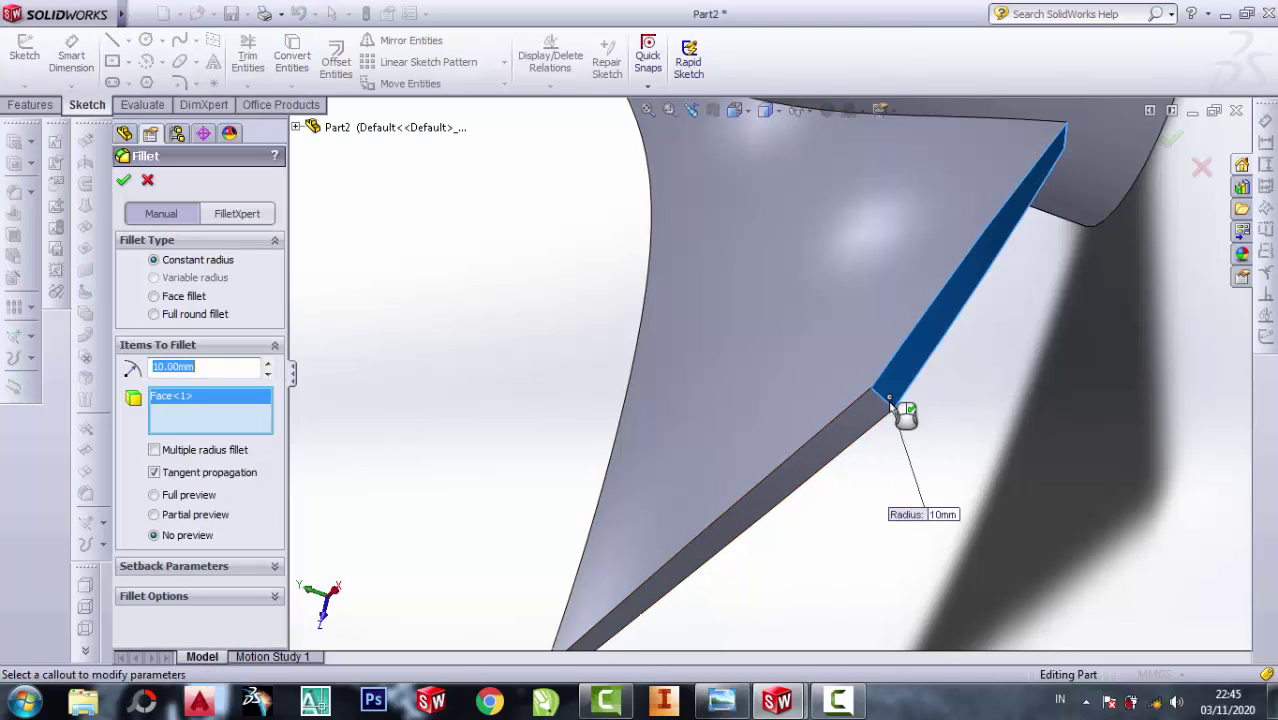
click(147, 181)
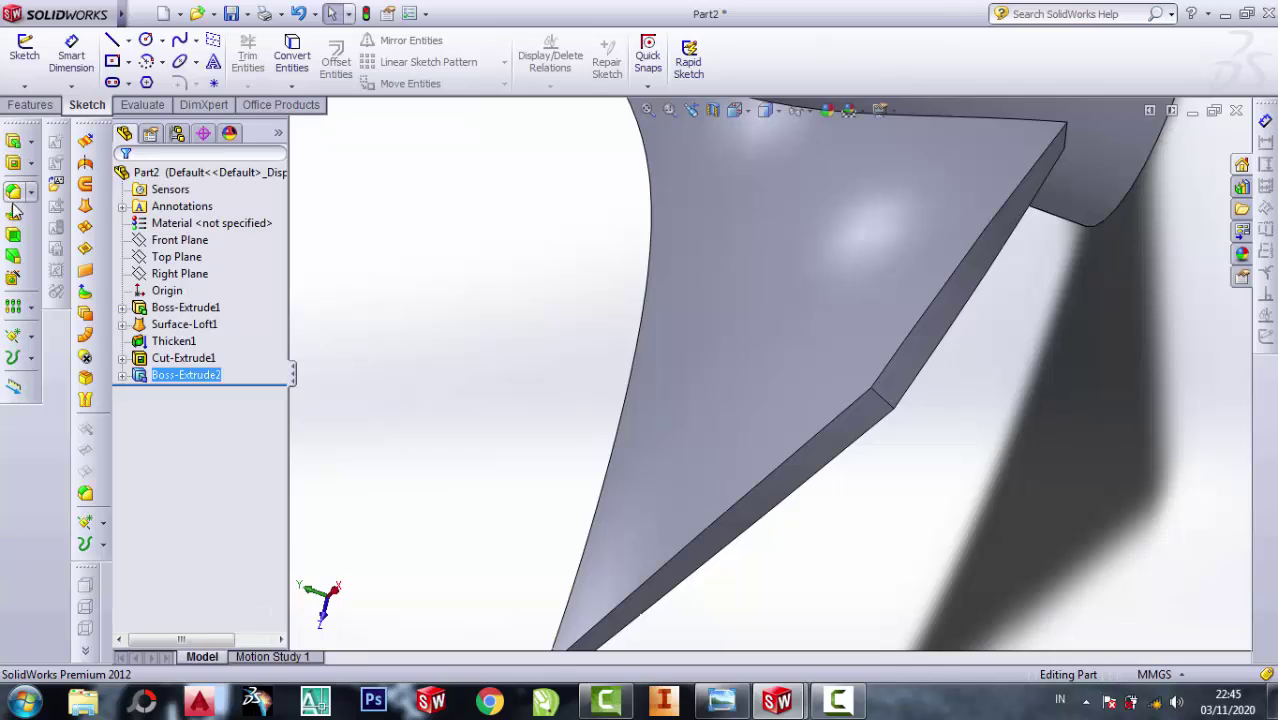
click(13, 192)
click(897, 412)
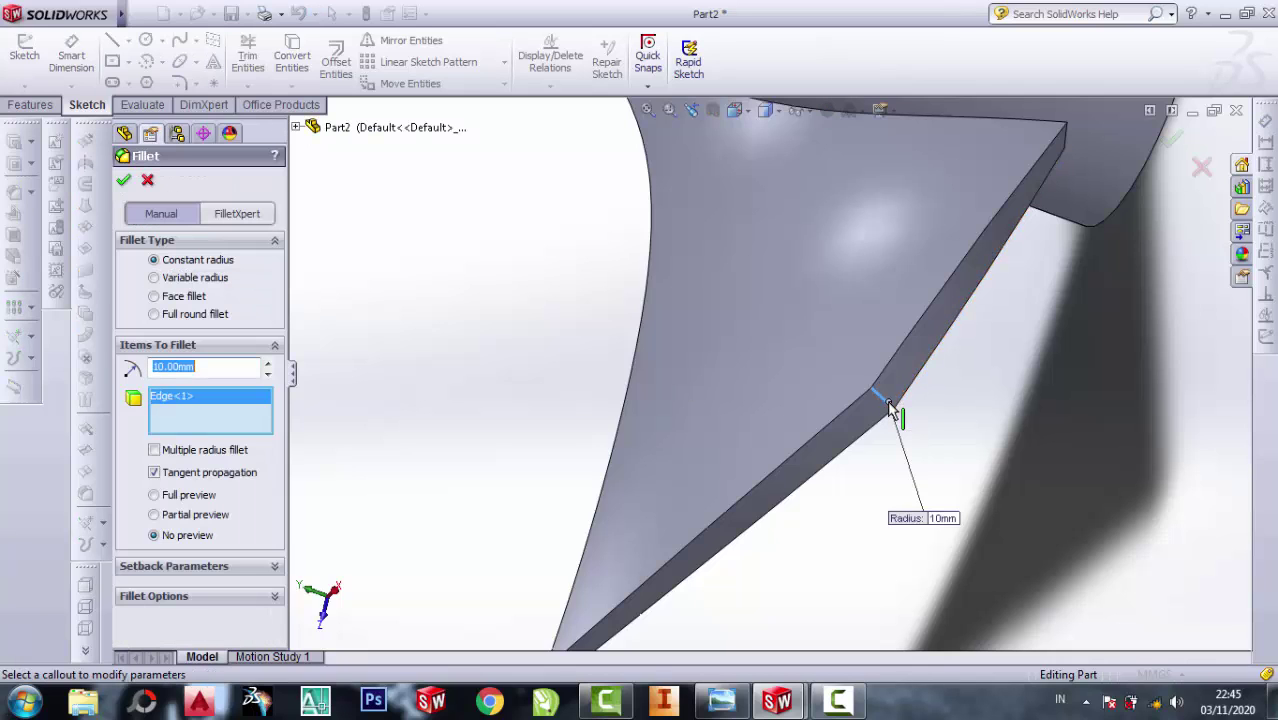
text(5)
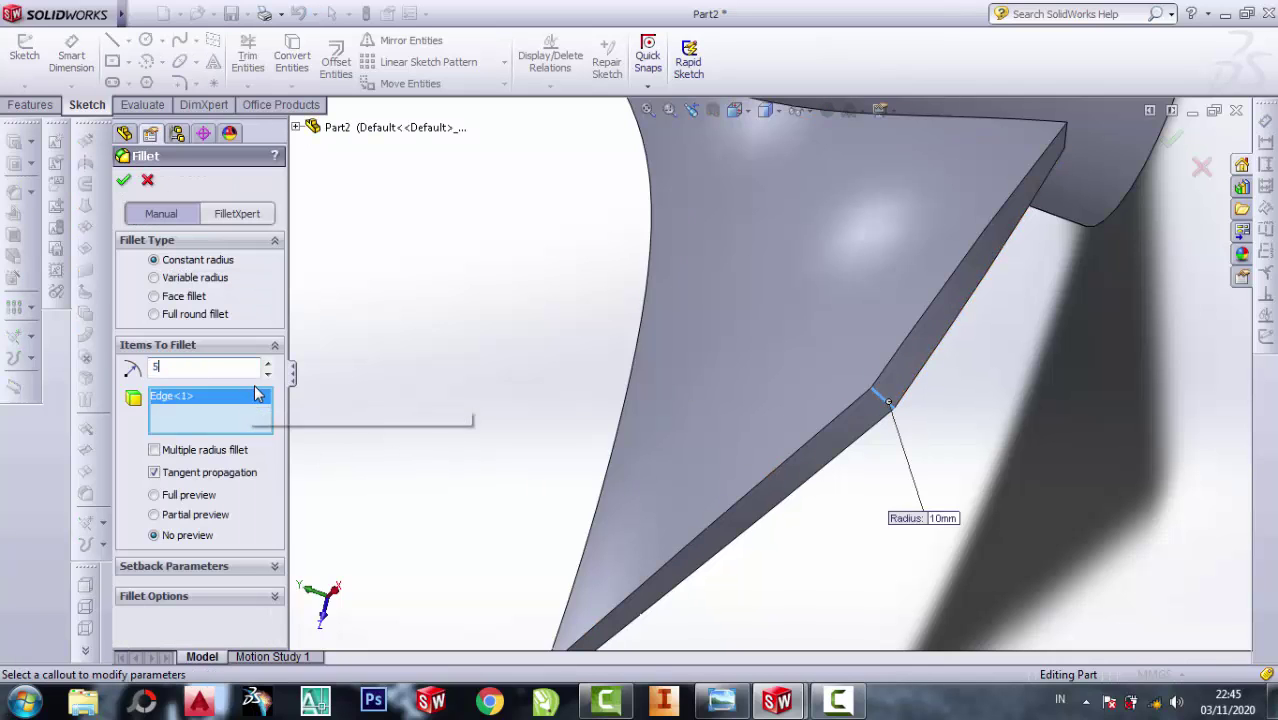
click(123, 181)
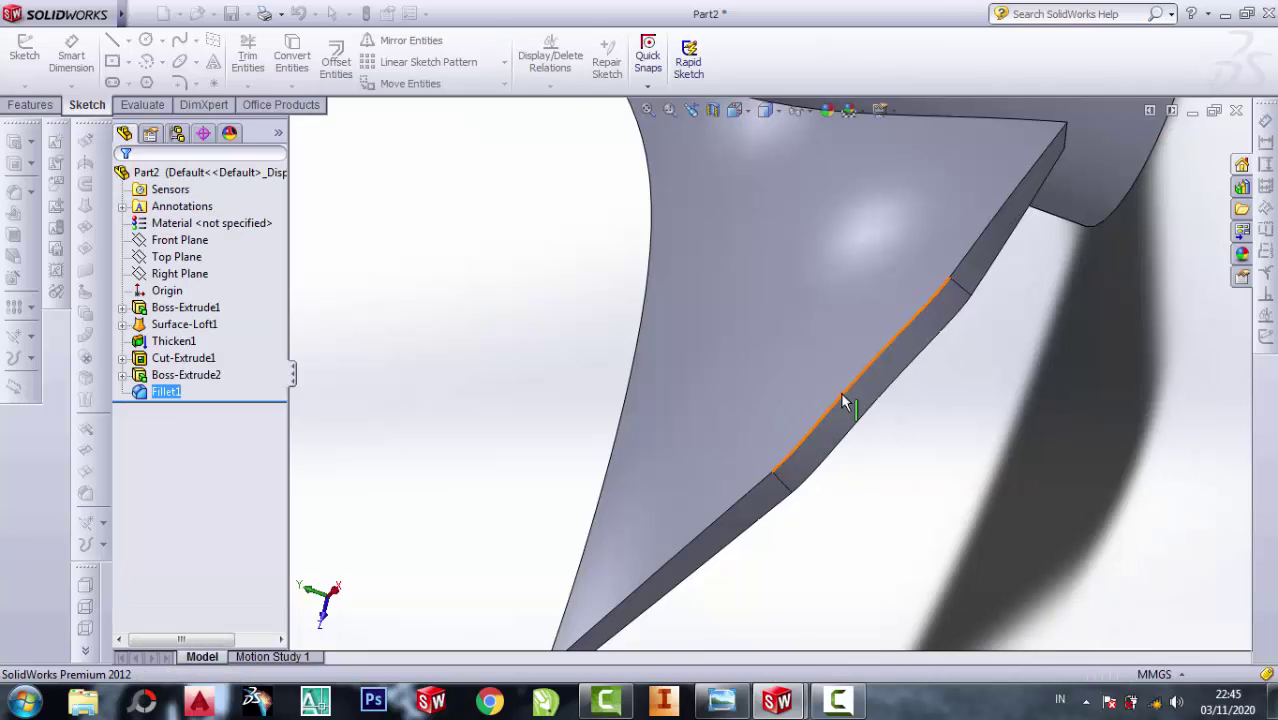
mouse_move(845, 400)
middle_down()
mouse_move(956, 471)
mouse_move(944, 434)
mouse_move(875, 420)
middle_up()
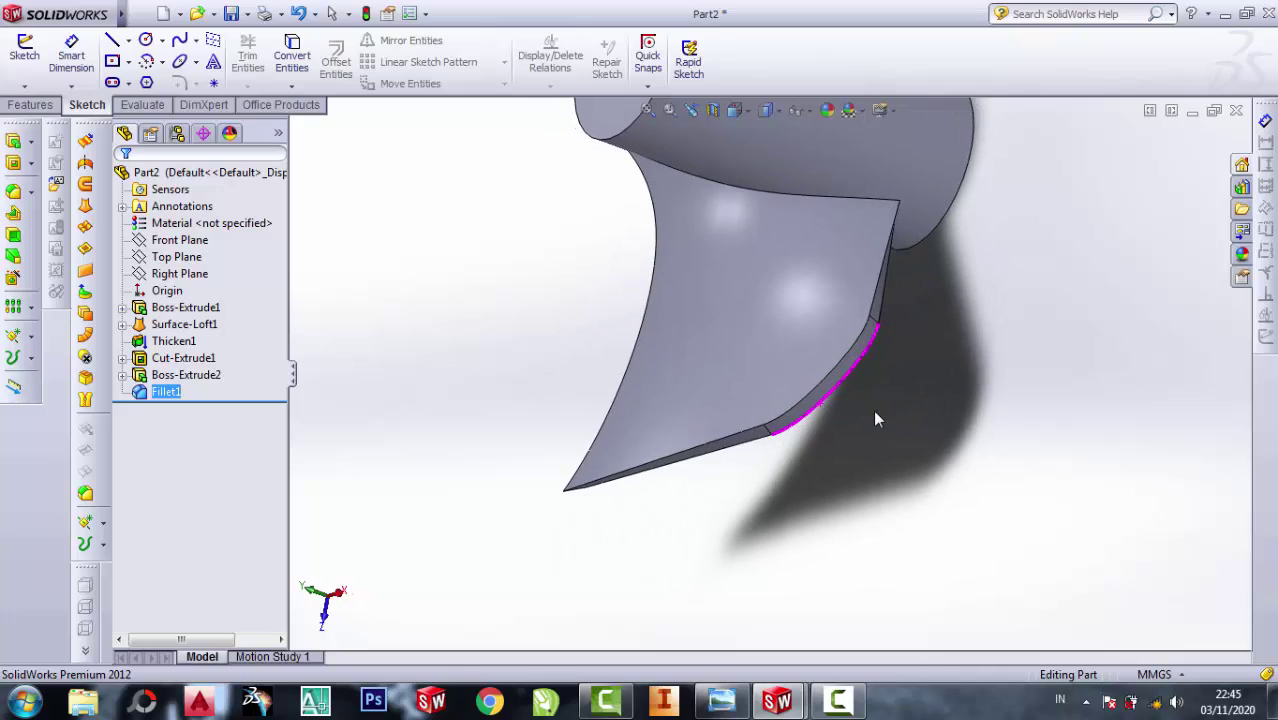
scroll(877, 432, down, 3)
key(ctrl+z)
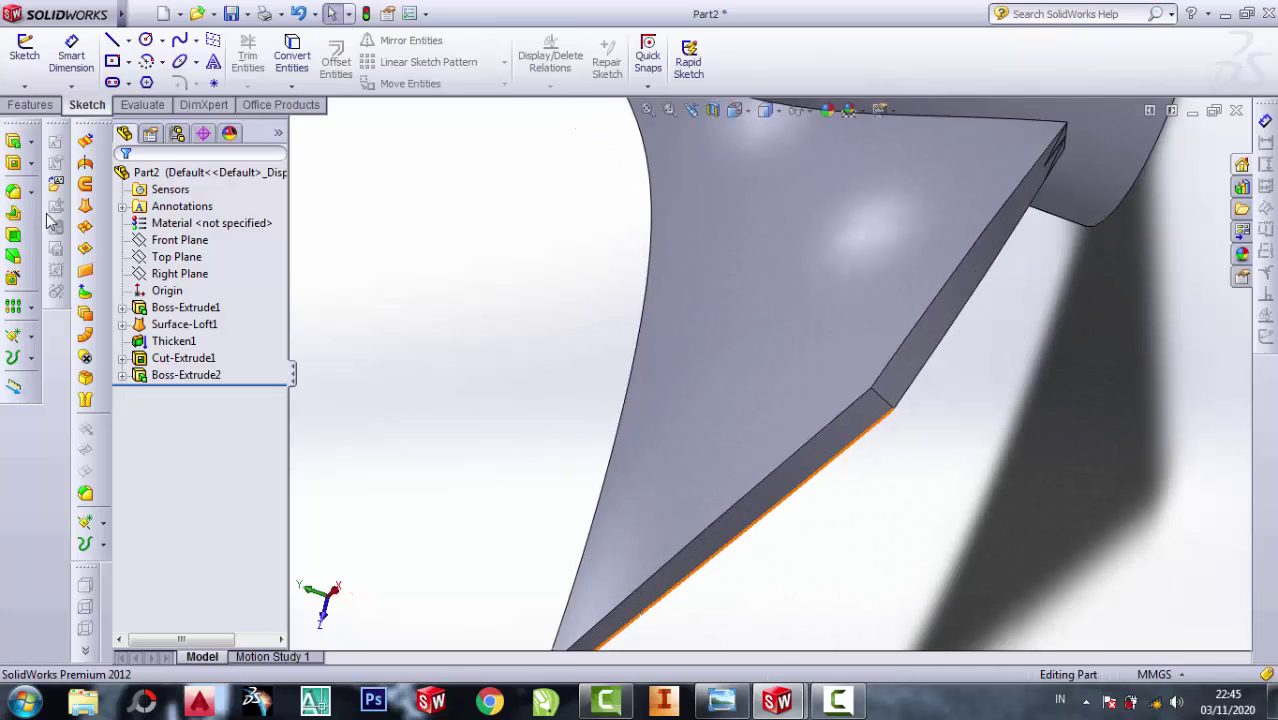
- Round the blade corner edge with a 10 mm fillet
click(12, 195)
text(10)
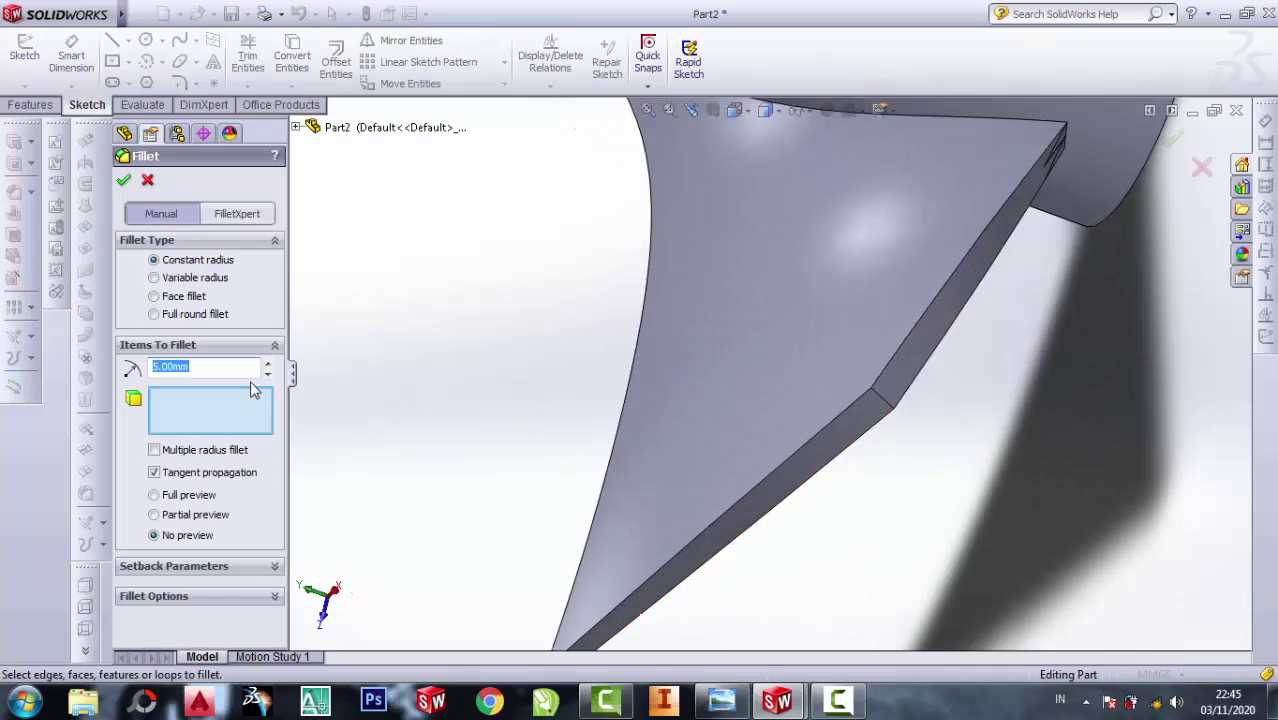
click(878, 400)
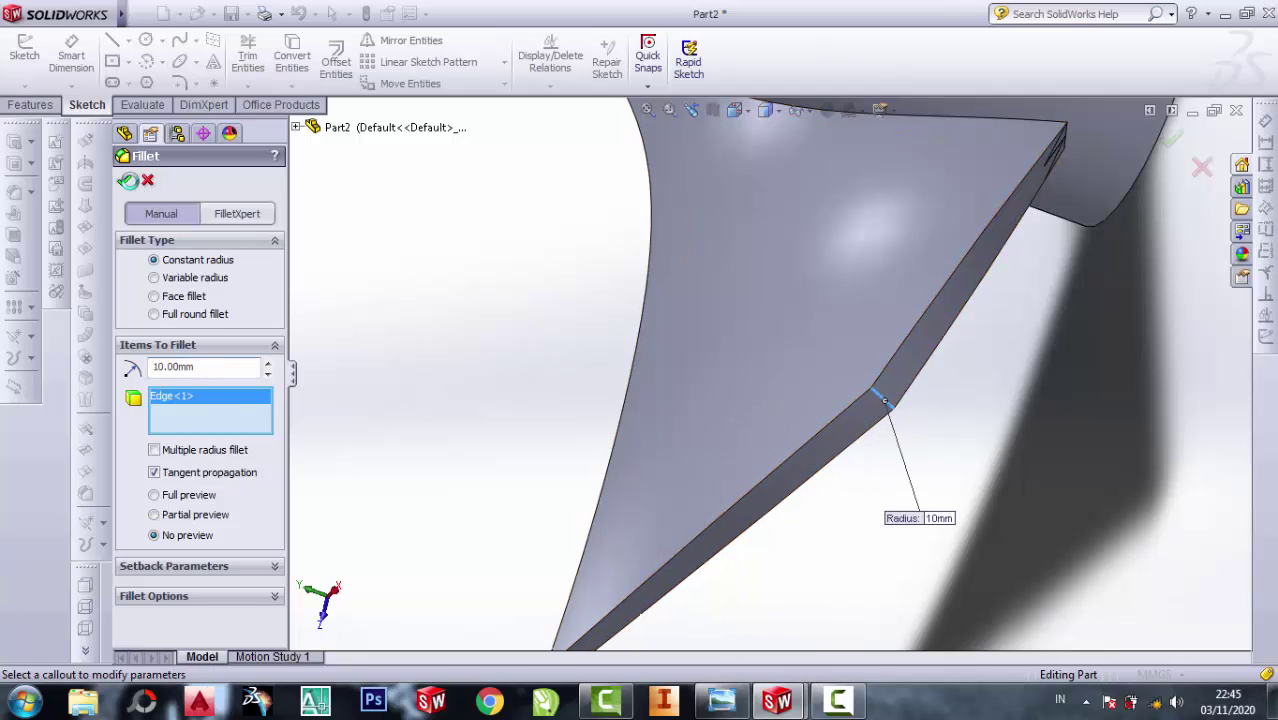
key(Return)
middle_drag(865, 363, 985, 467)
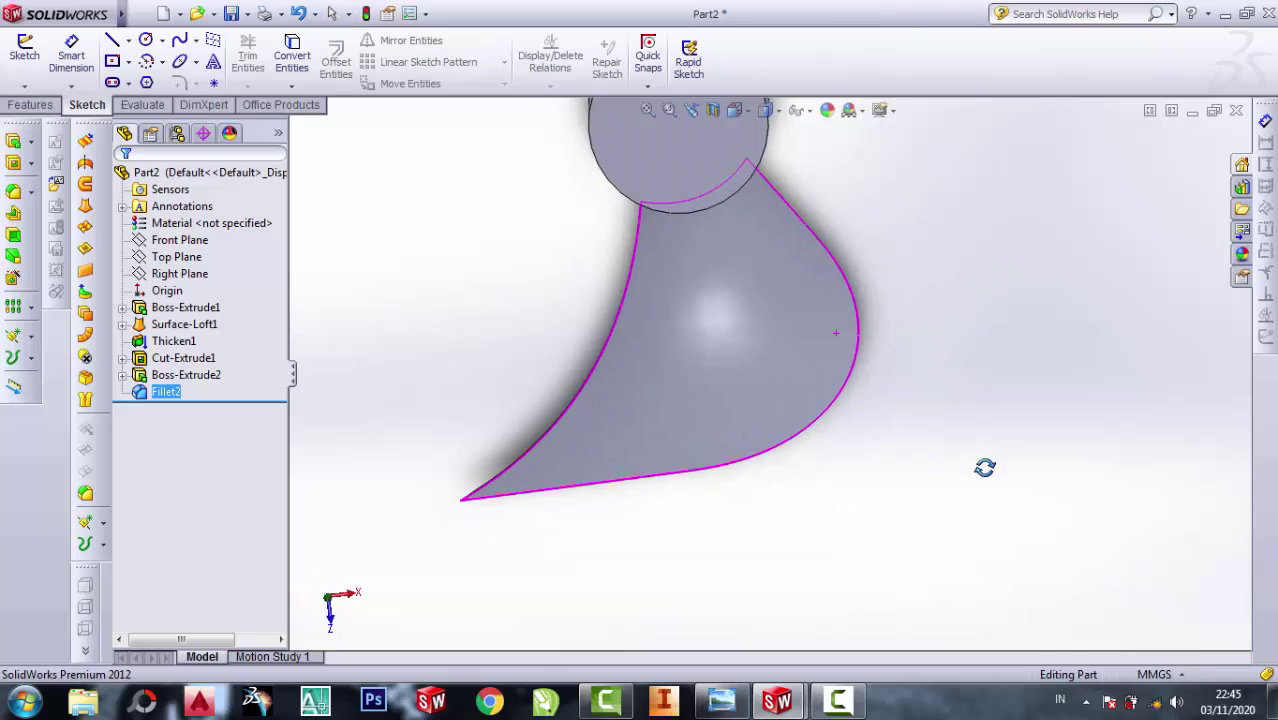
middle_drag(705, 505, 646, 473)
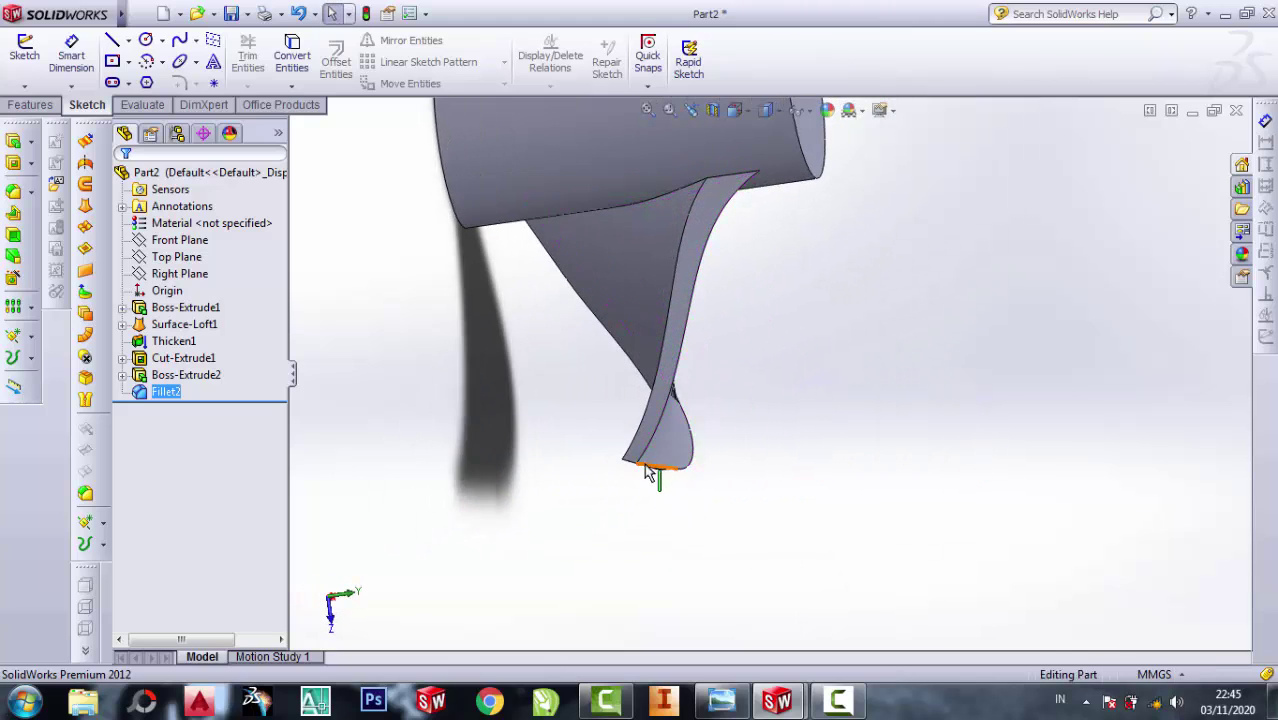
scroll(646, 473, down, 3)
- Round the blade tip edge with a 2 mm fillet
key(Return)
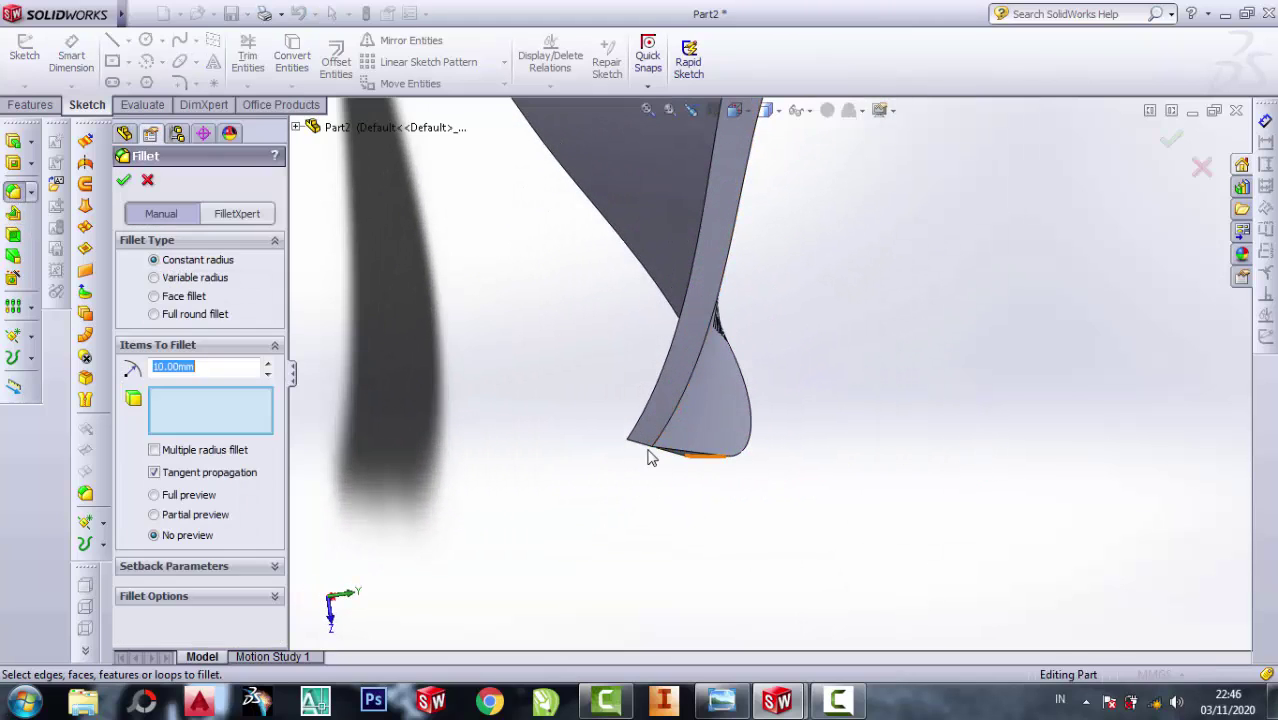
click(636, 440)
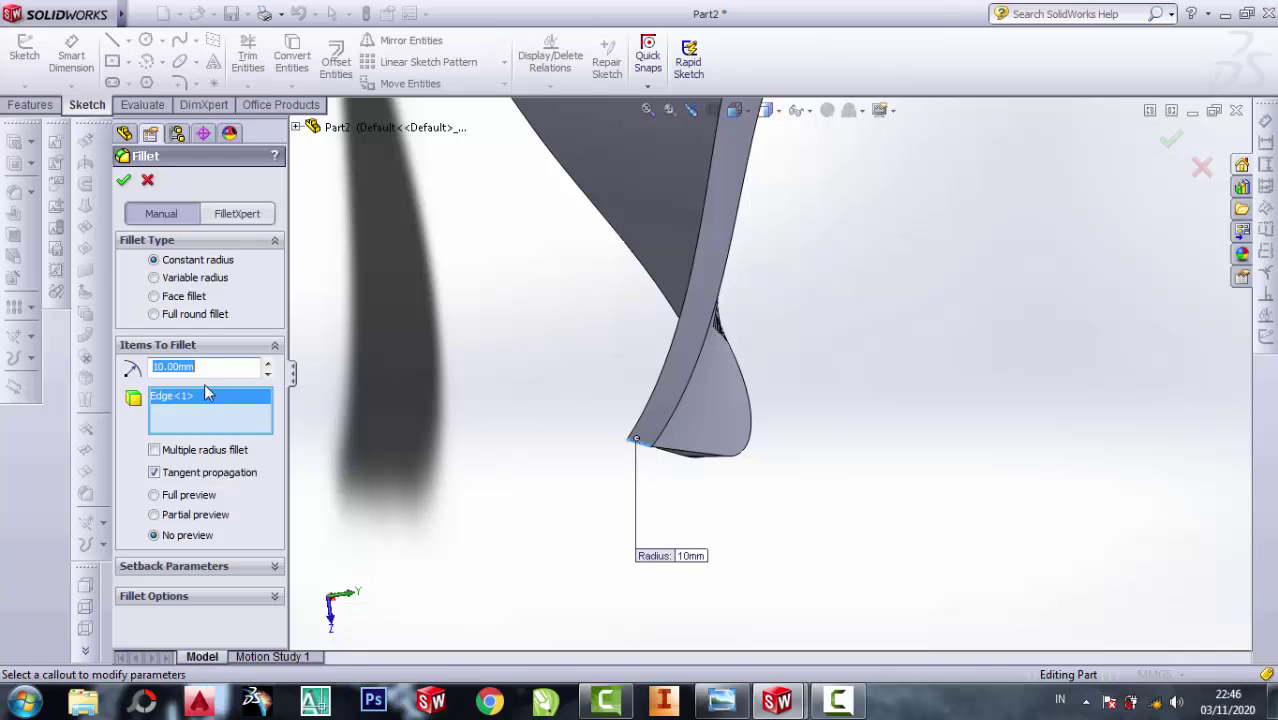
text(2)
key(Return)
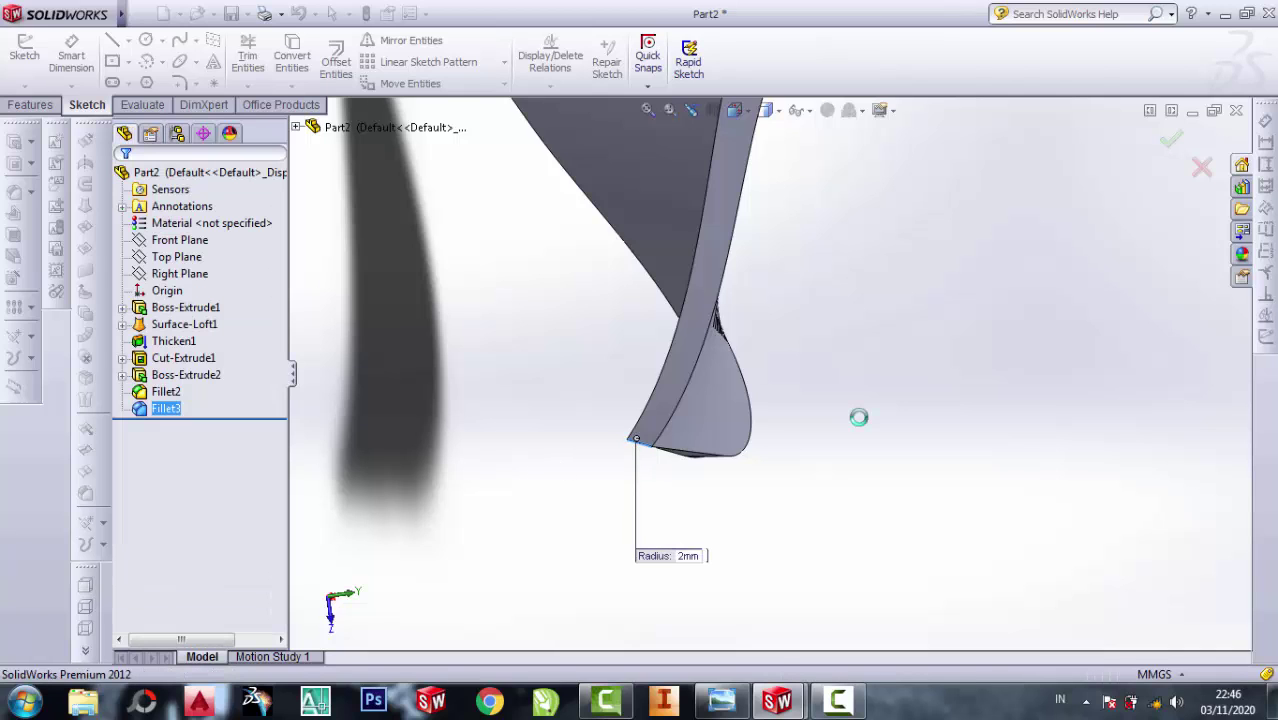
mouse_move(858, 424)
middle_down()
mouse_move(724, 370)
mouse_move(736, 414)
middle_up()
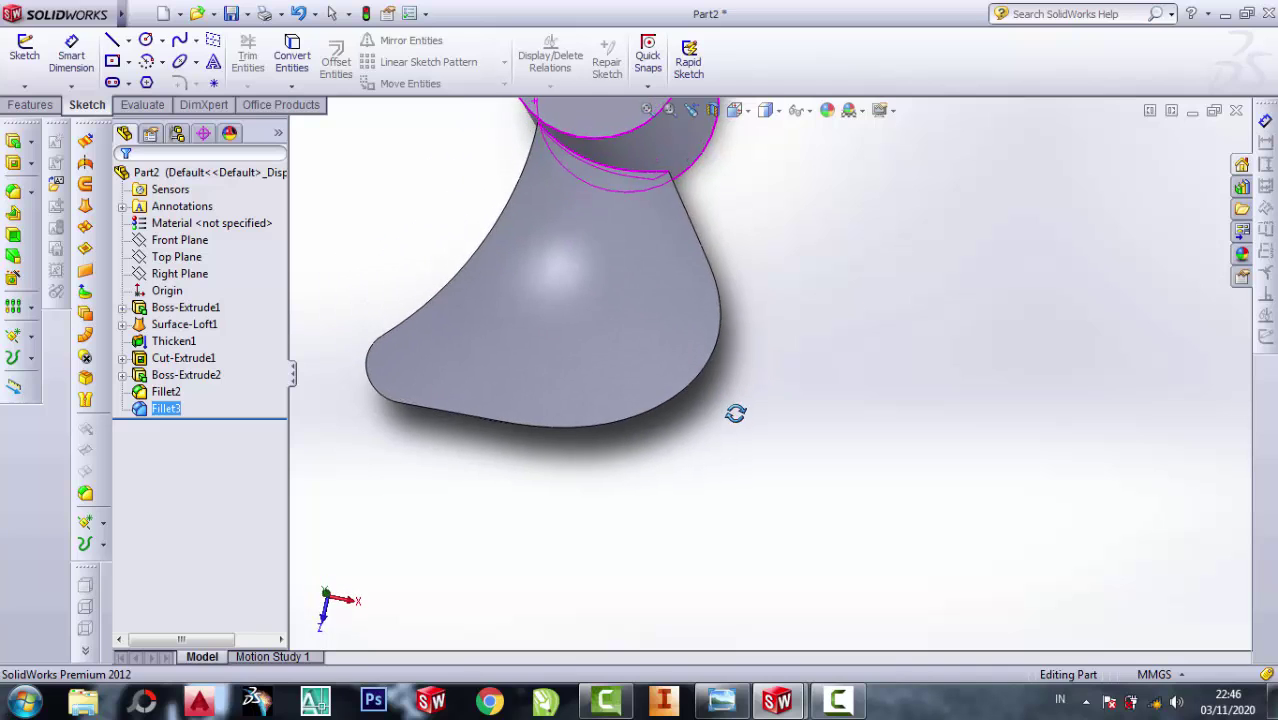
mouse_move(692, 261)
middle_down()
mouse_move(674, 311)
mouse_move(599, 260)
mouse_move(676, 274)
mouse_move(787, 225)
mouse_move(727, 214)
mouse_move(713, 288)
mouse_move(716, 200)
mouse_move(729, 266)
middle_up()
scroll(732, 280, up, 2)
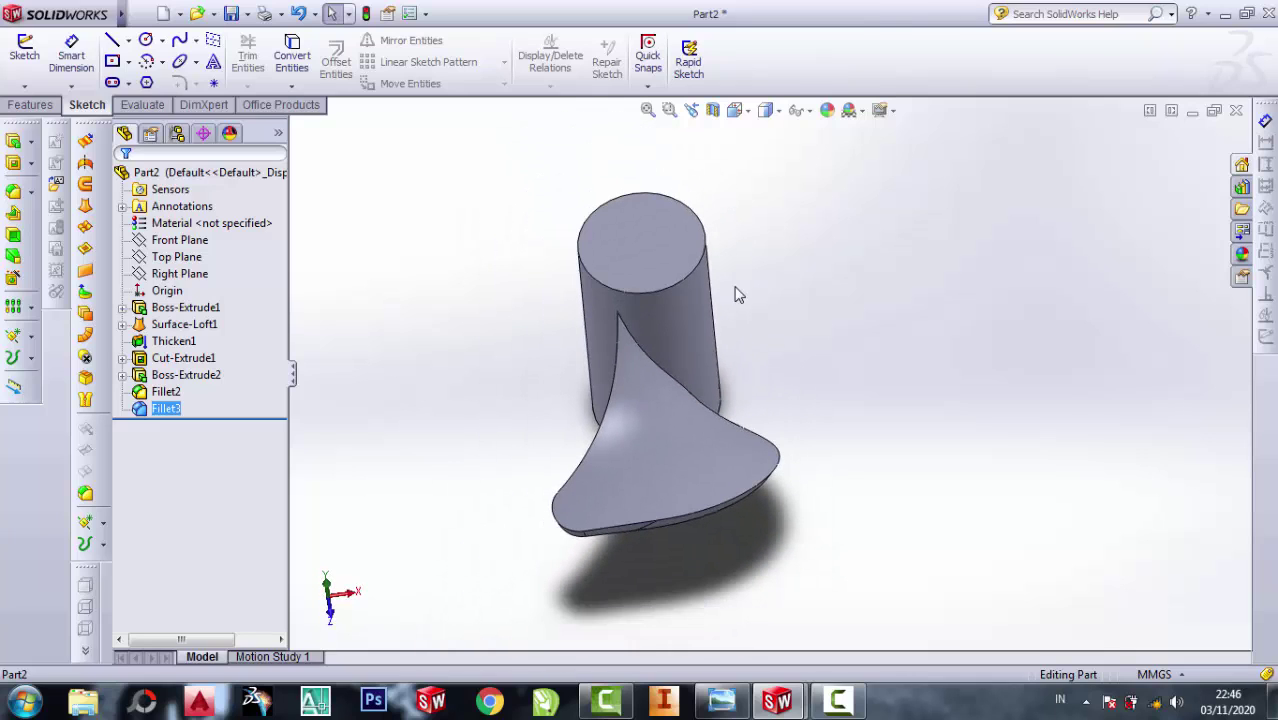
click(24, 106)
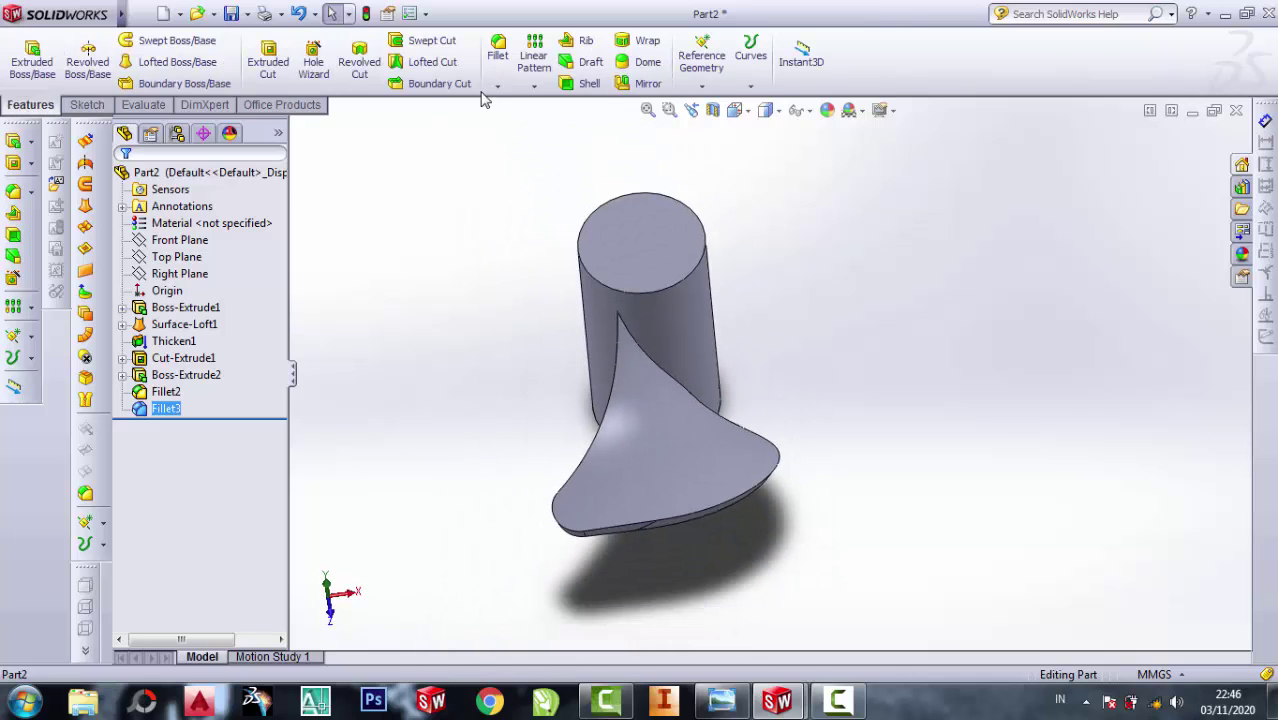
- Circular-pattern the blade body 3 times over 360° around the hub's circular edge
click(536, 88)
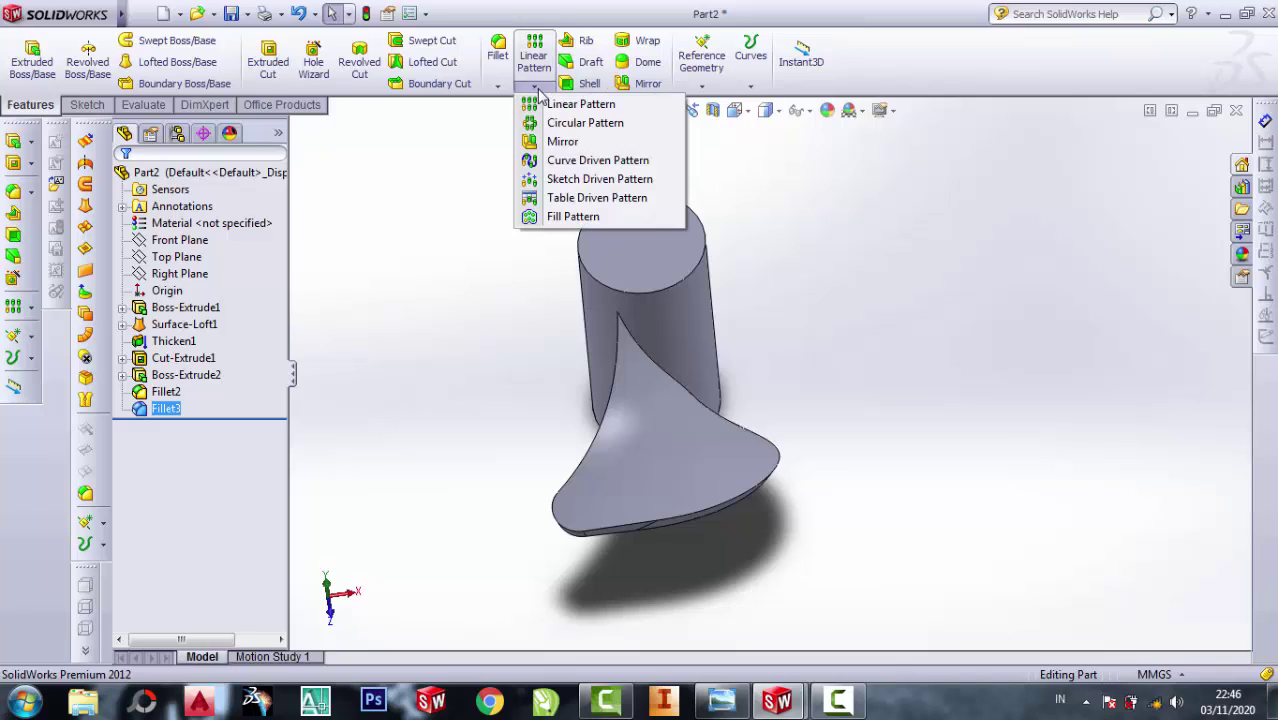
click(592, 126)
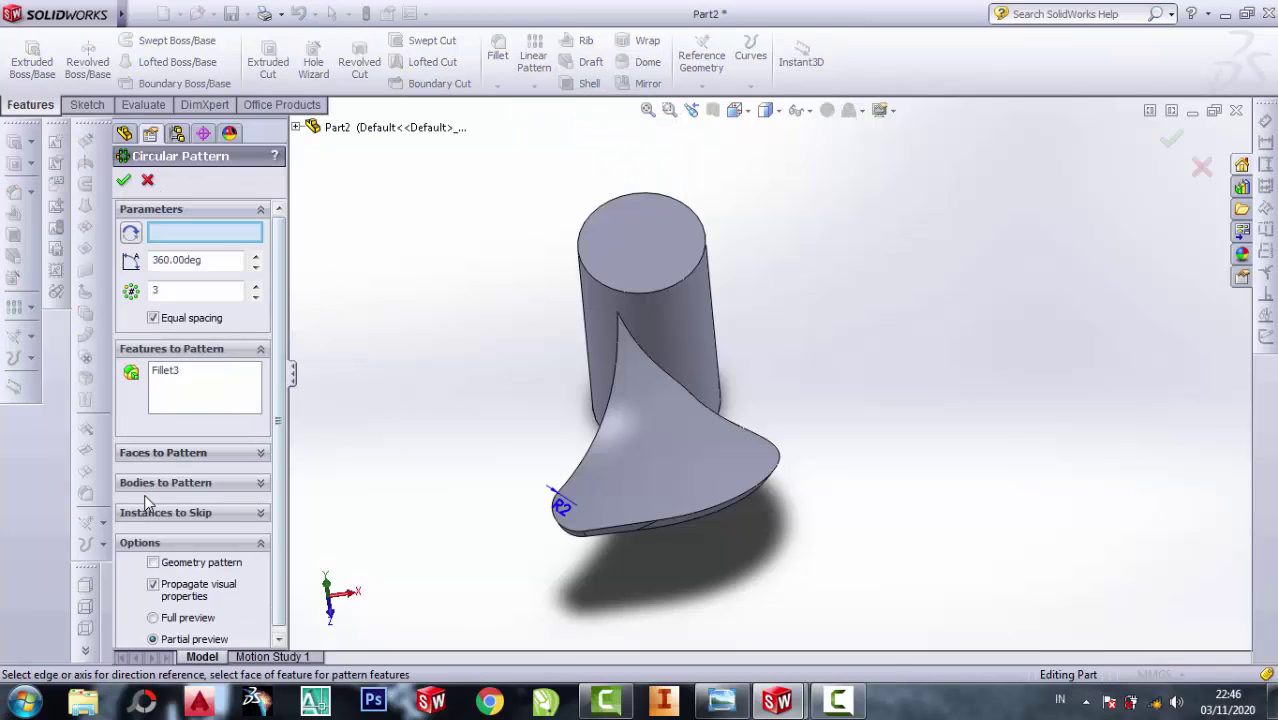
click(183, 489)
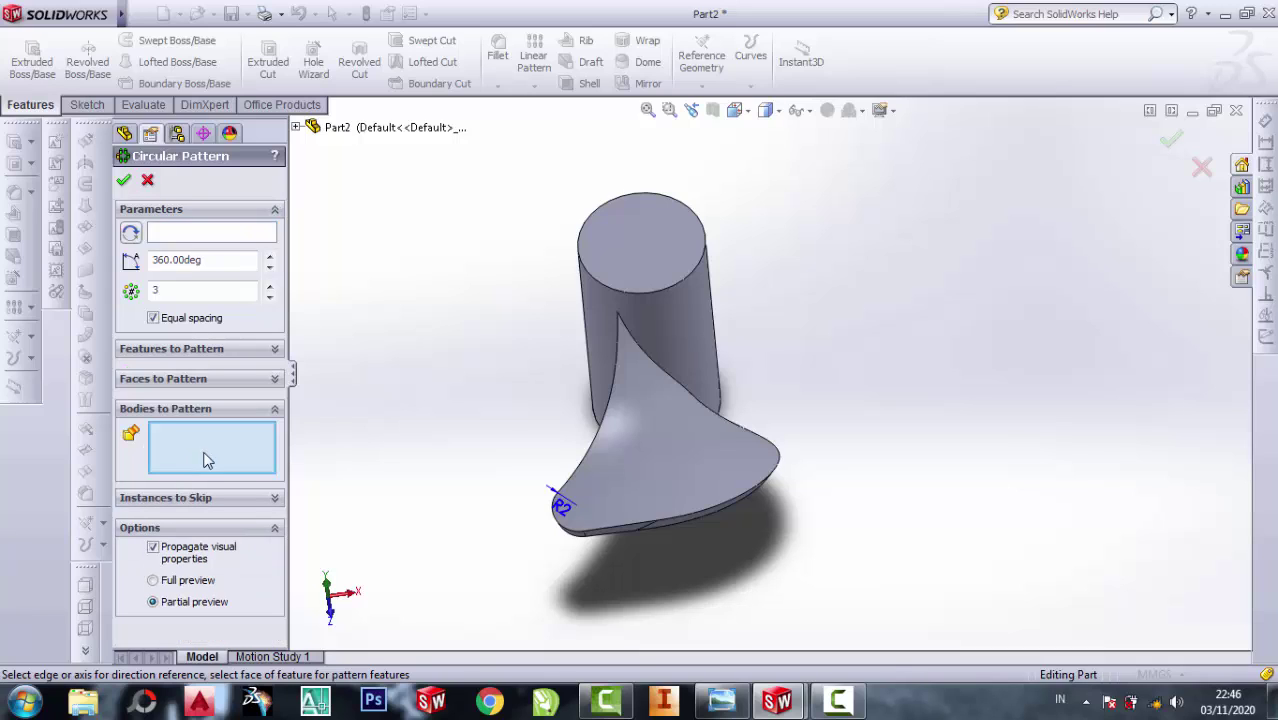
click(598, 485)
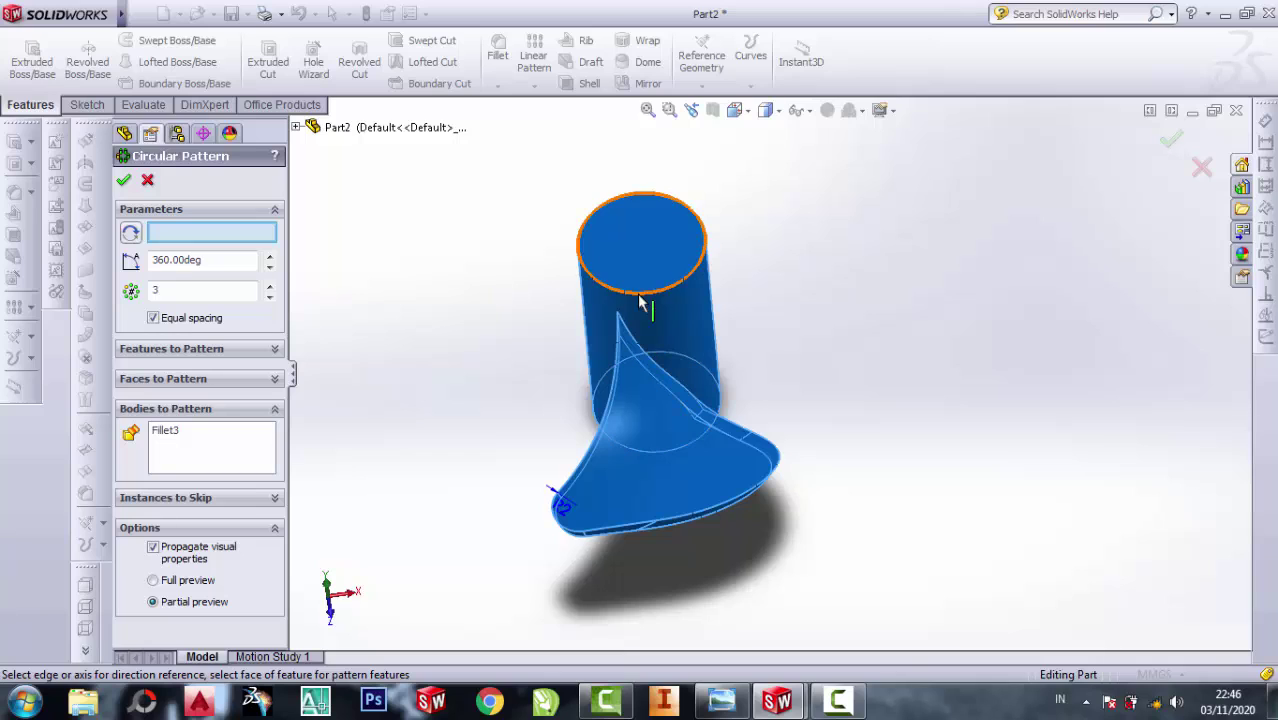
click(511, 303)
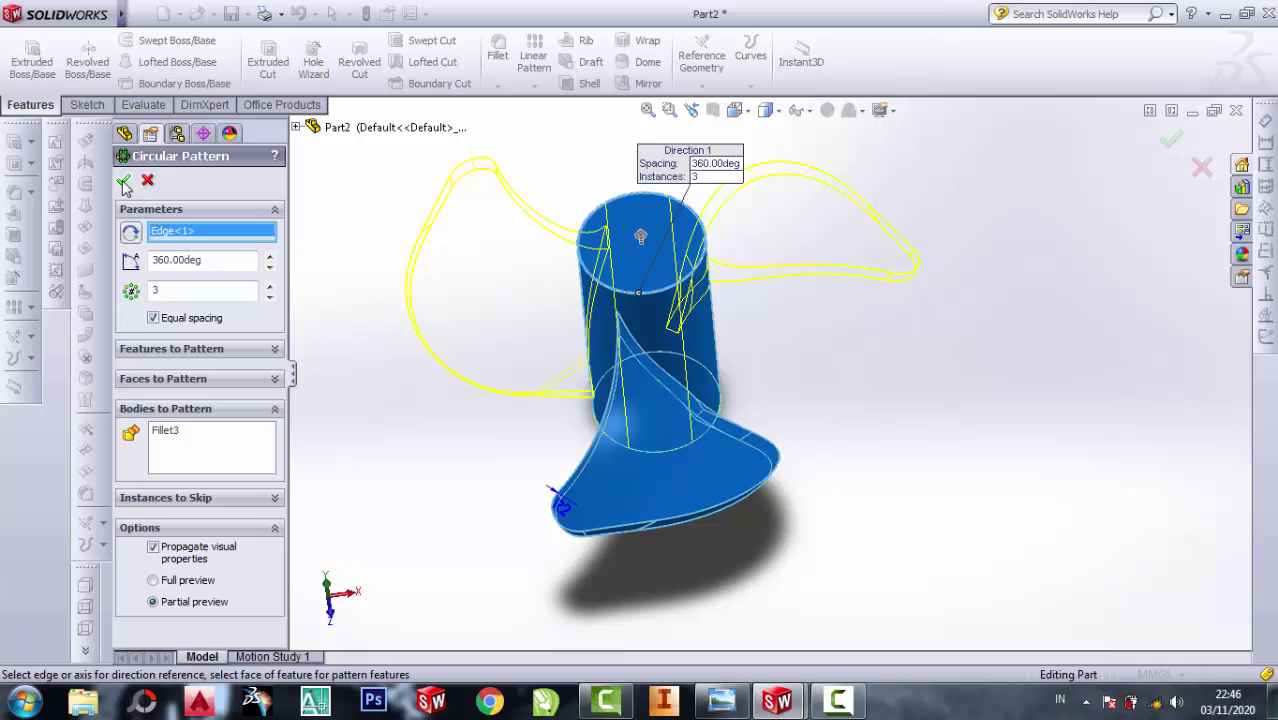
click(124, 181)
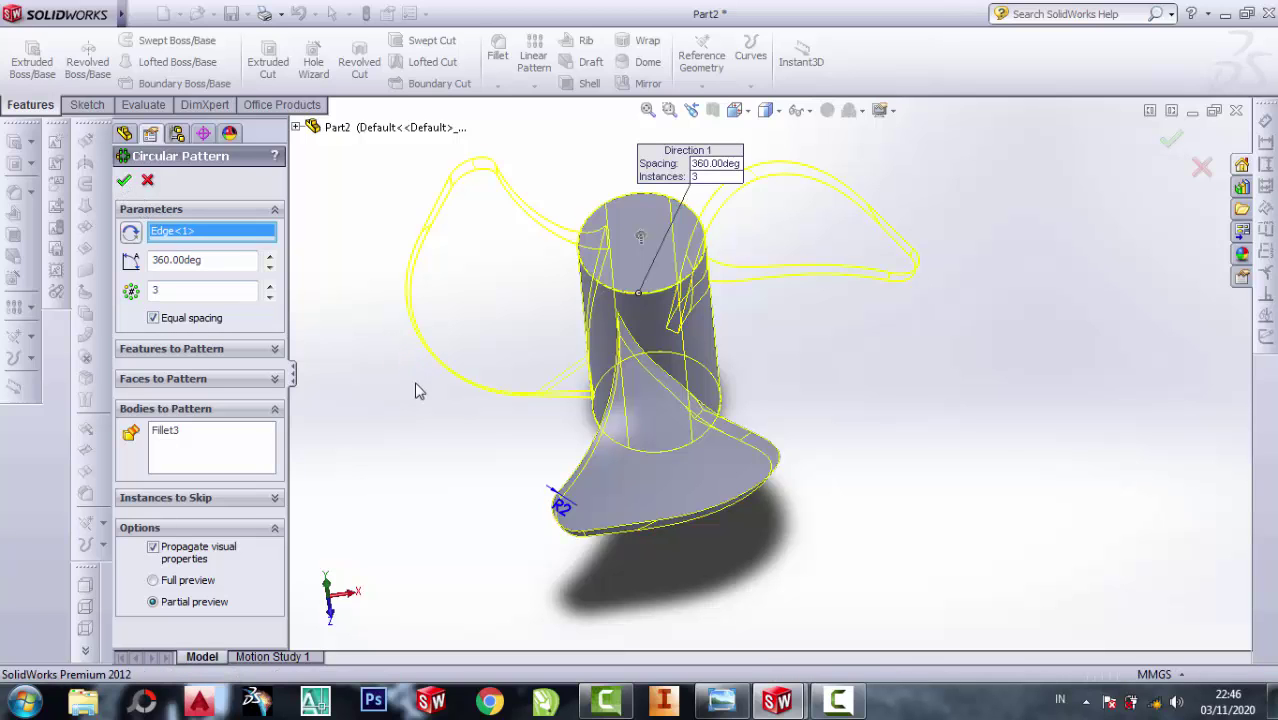
mouse_move(906, 432)
middle_down()
mouse_move(916, 367)
mouse_move(830, 330)
middle_up()
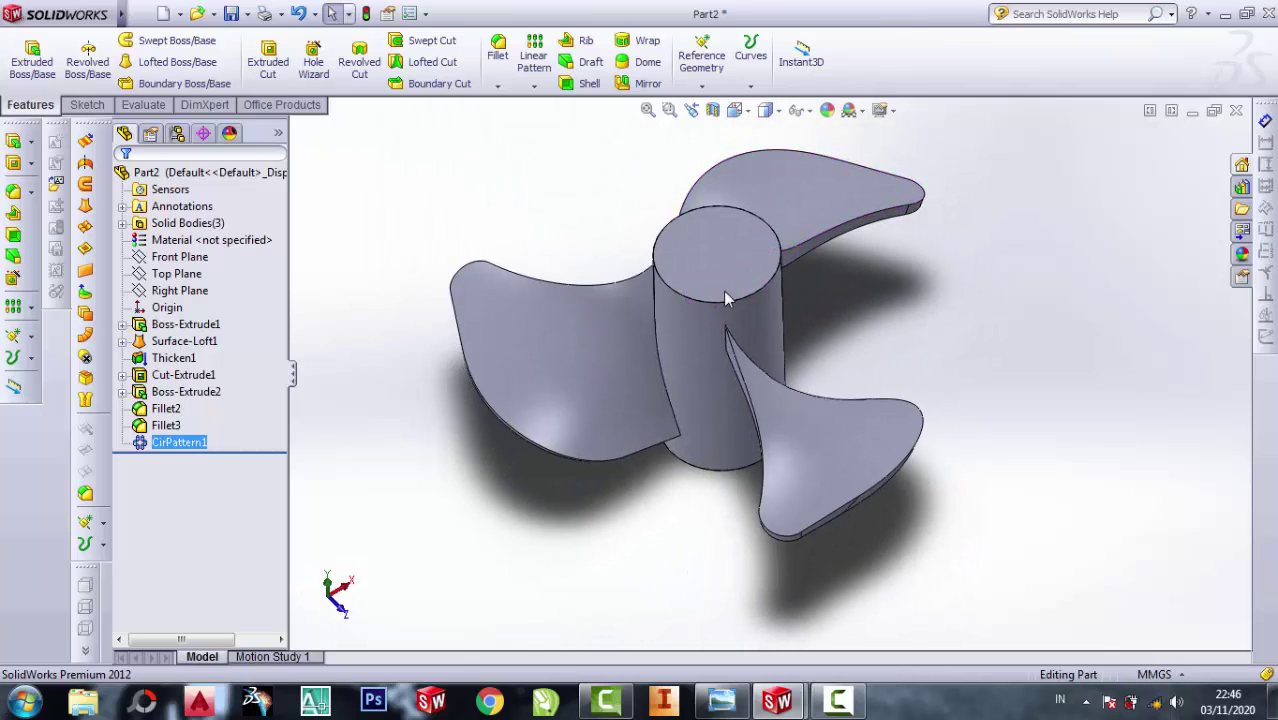
- Select the hub's top face and view it normal to the screen
scroll(676, 305, down, 3)
click(775, 237)
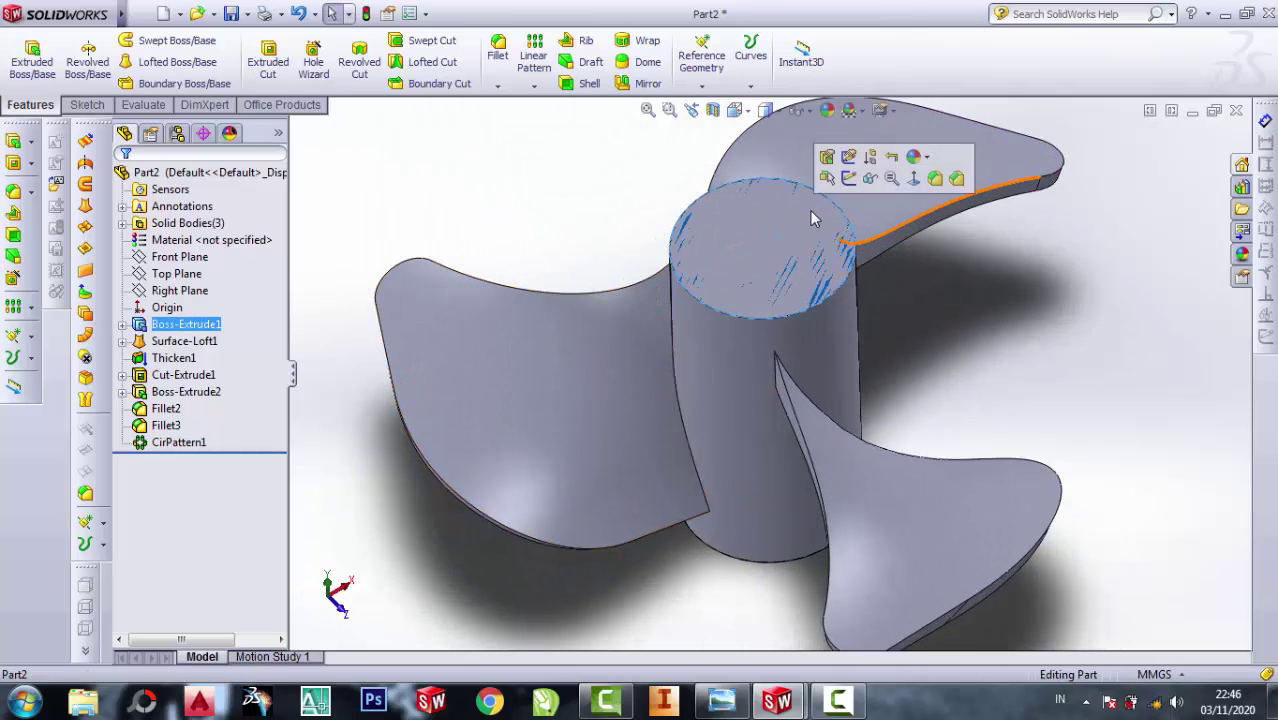
click(685, 243)
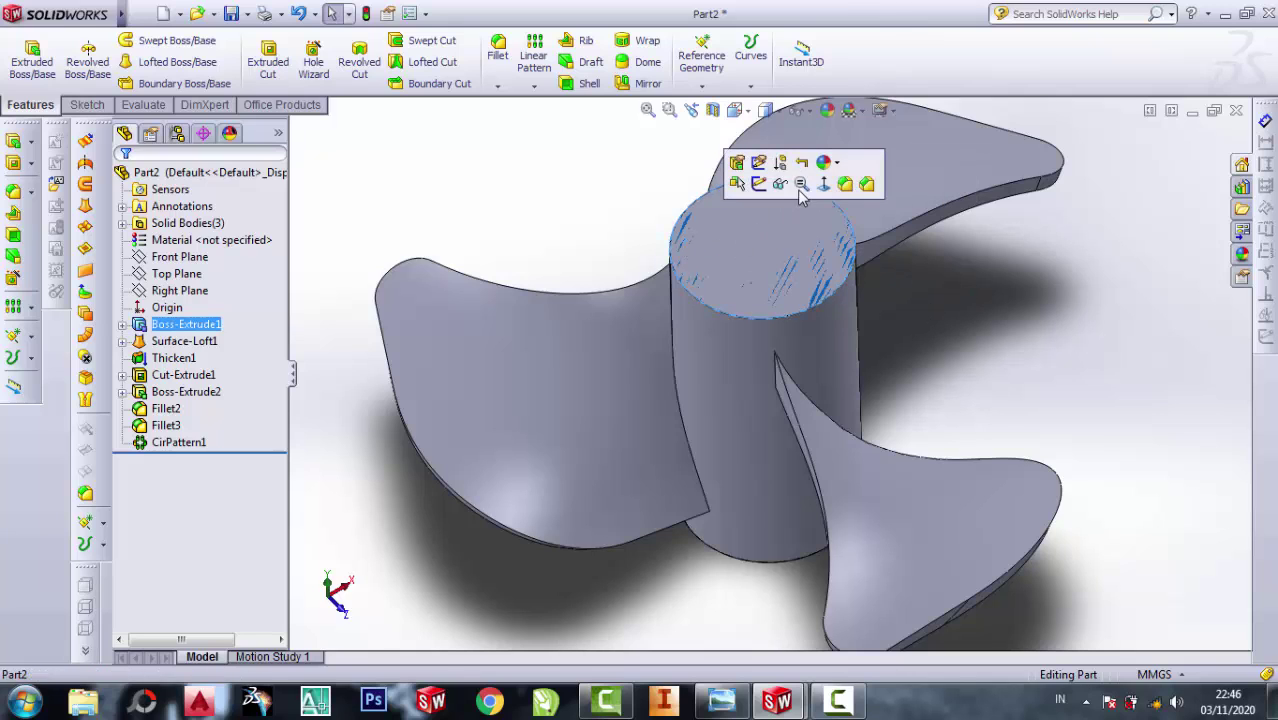
click(823, 190)
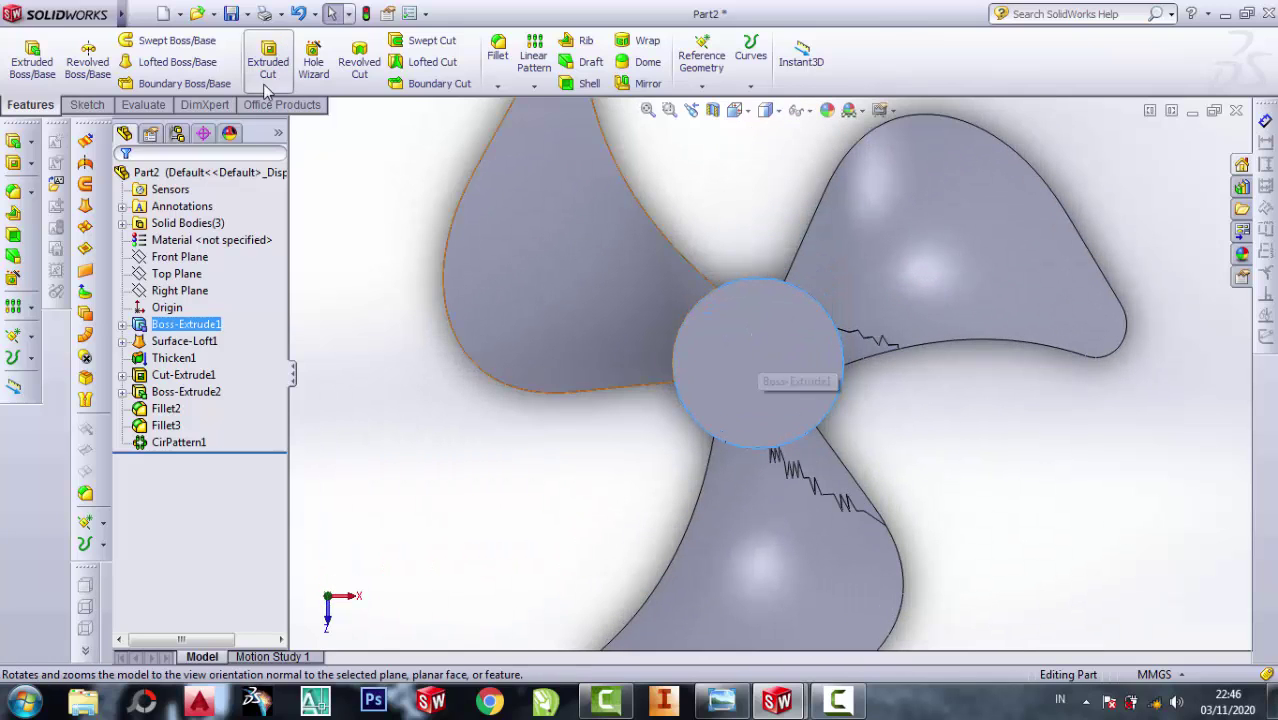
- Sketch a vertical centerline up from the origin and convert the hub edge into a circle
click(88, 105)
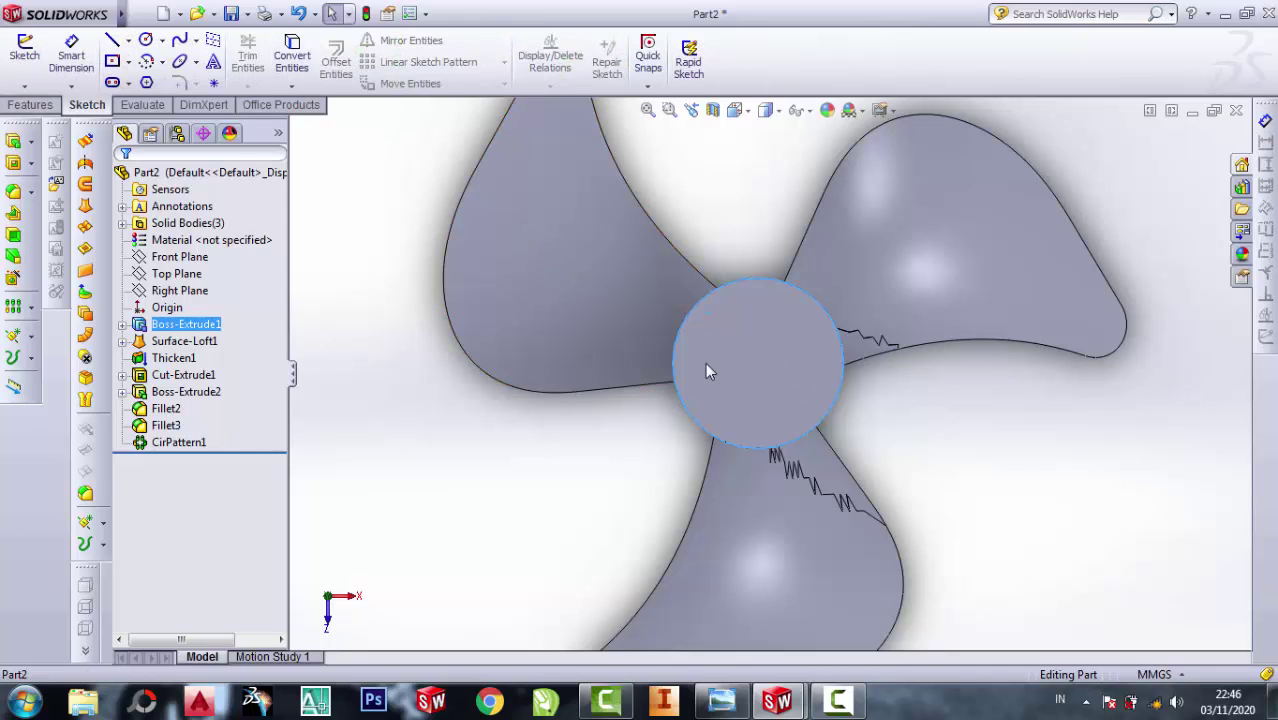
click(129, 40)
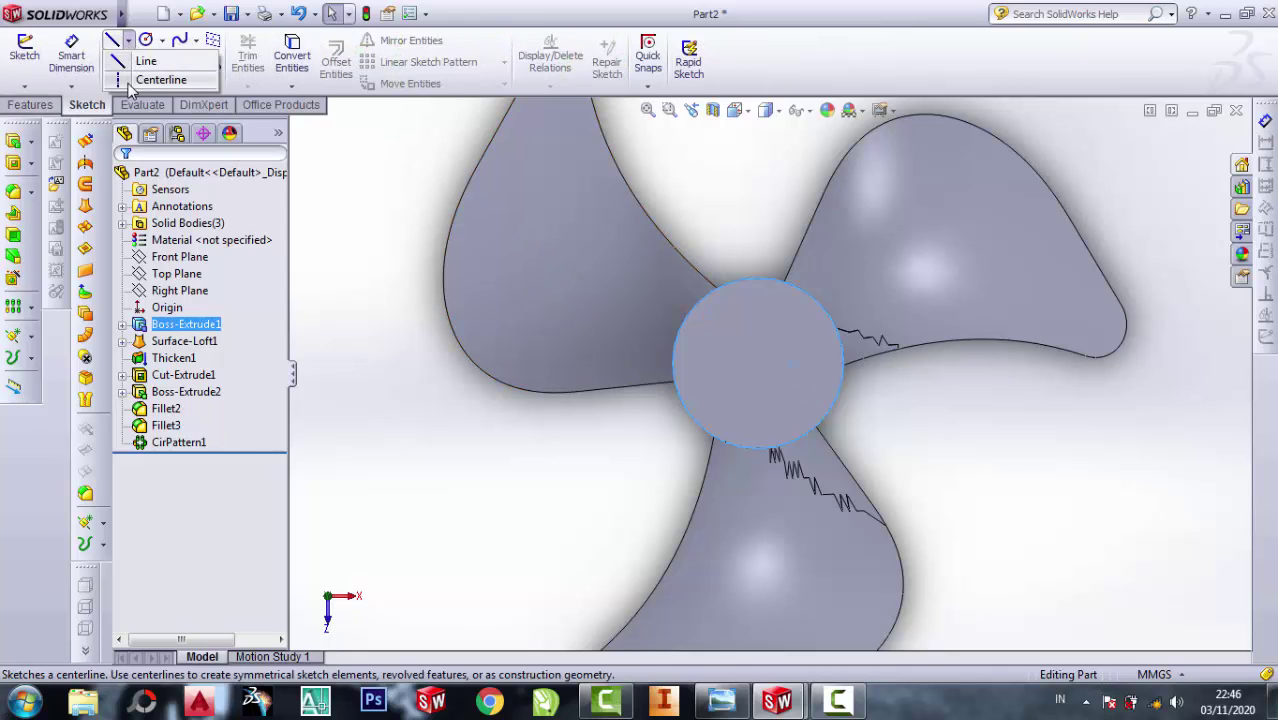
click(160, 77)
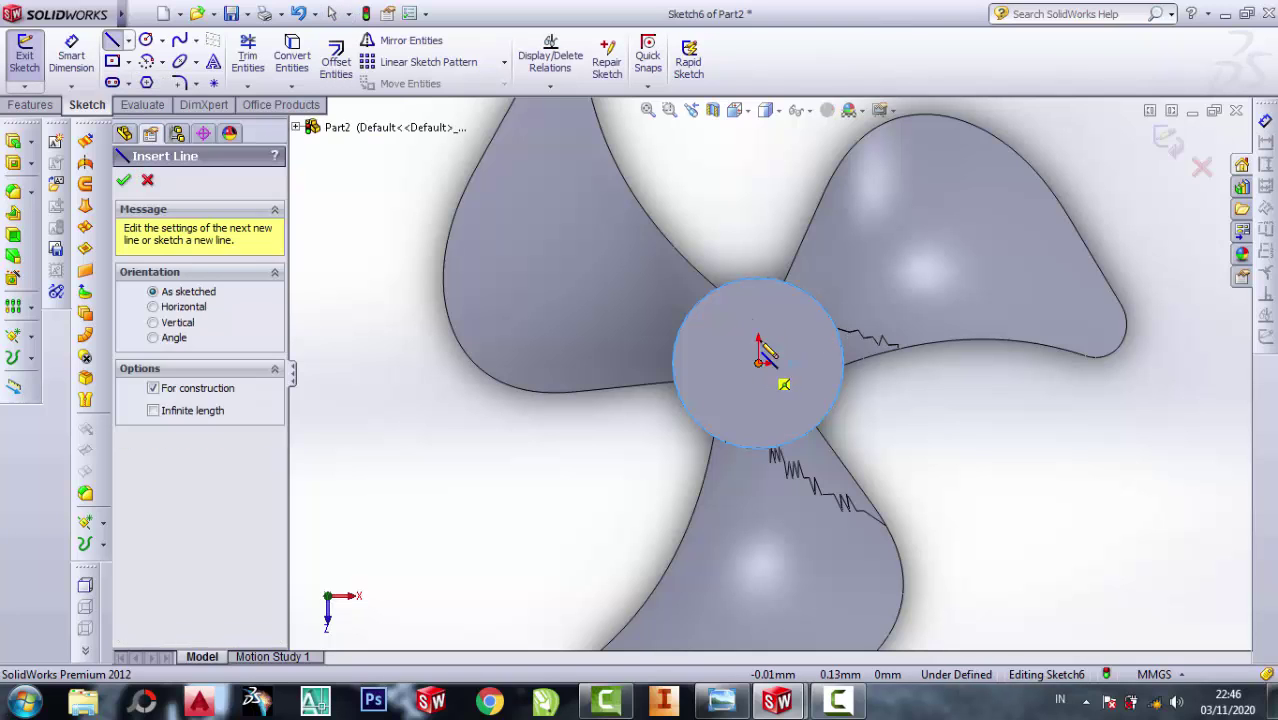
drag(757, 375, 757, 318)
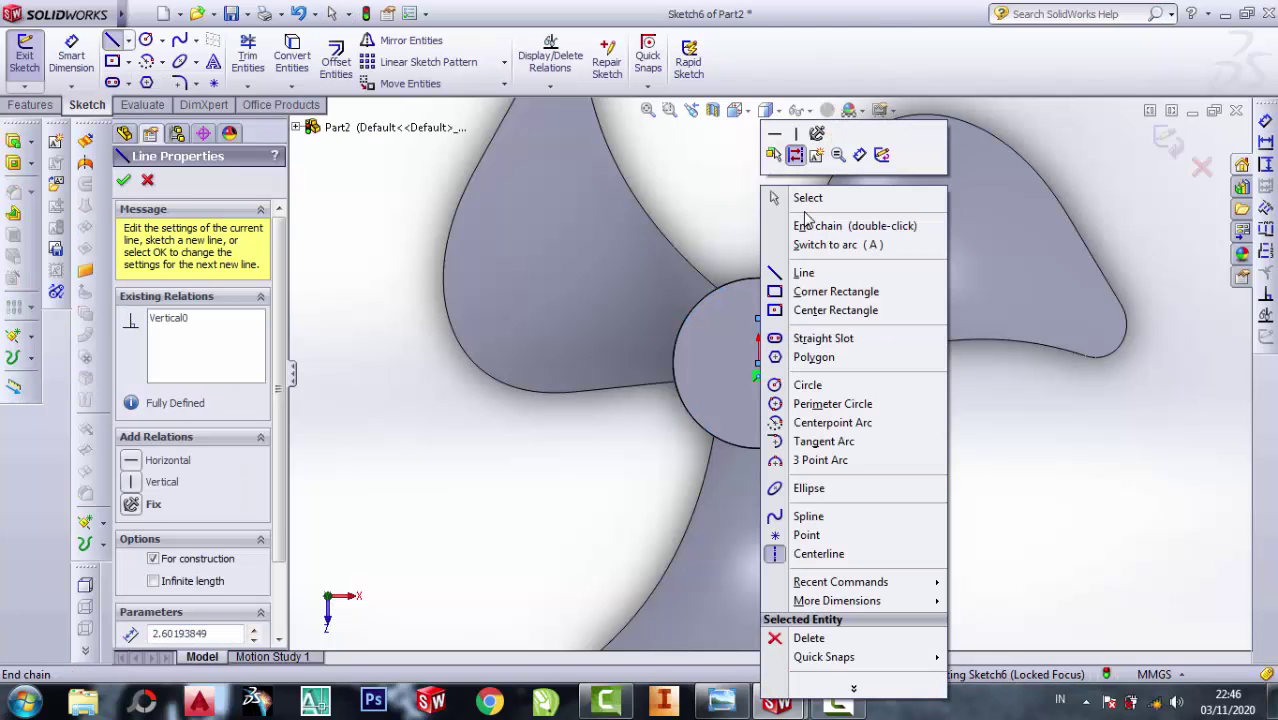
click(807, 194)
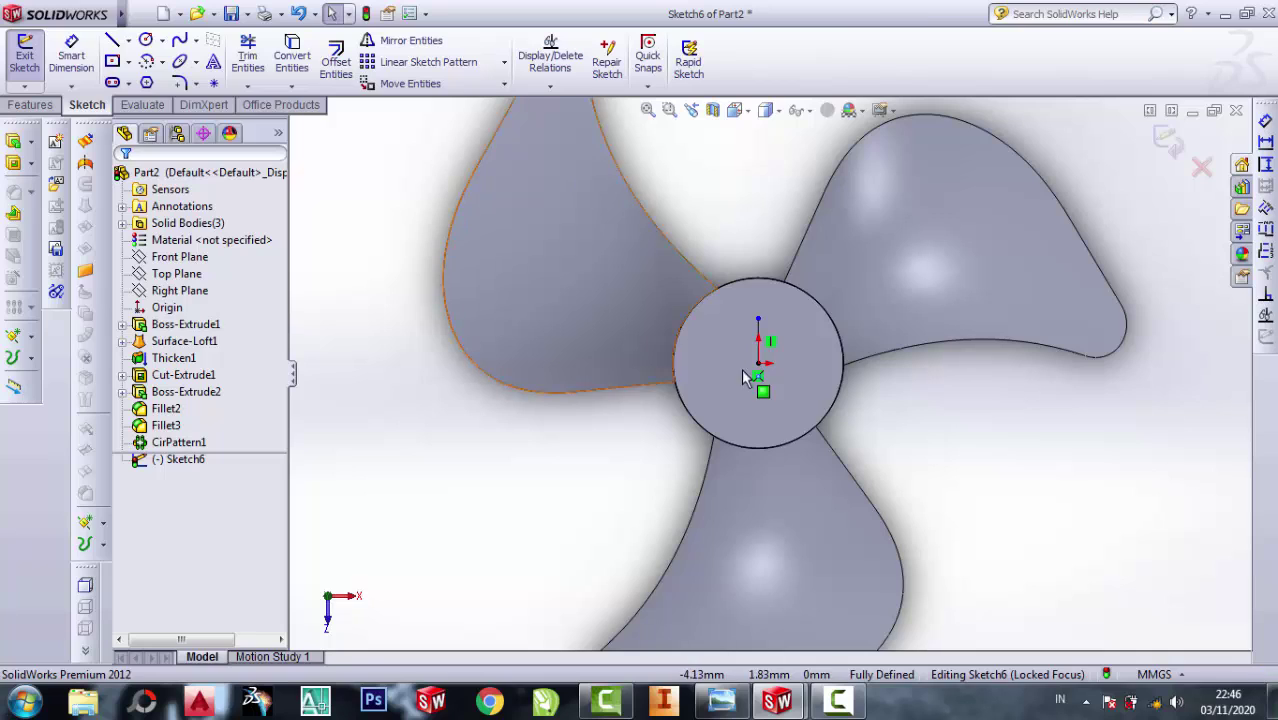
click(697, 305)
click(293, 65)
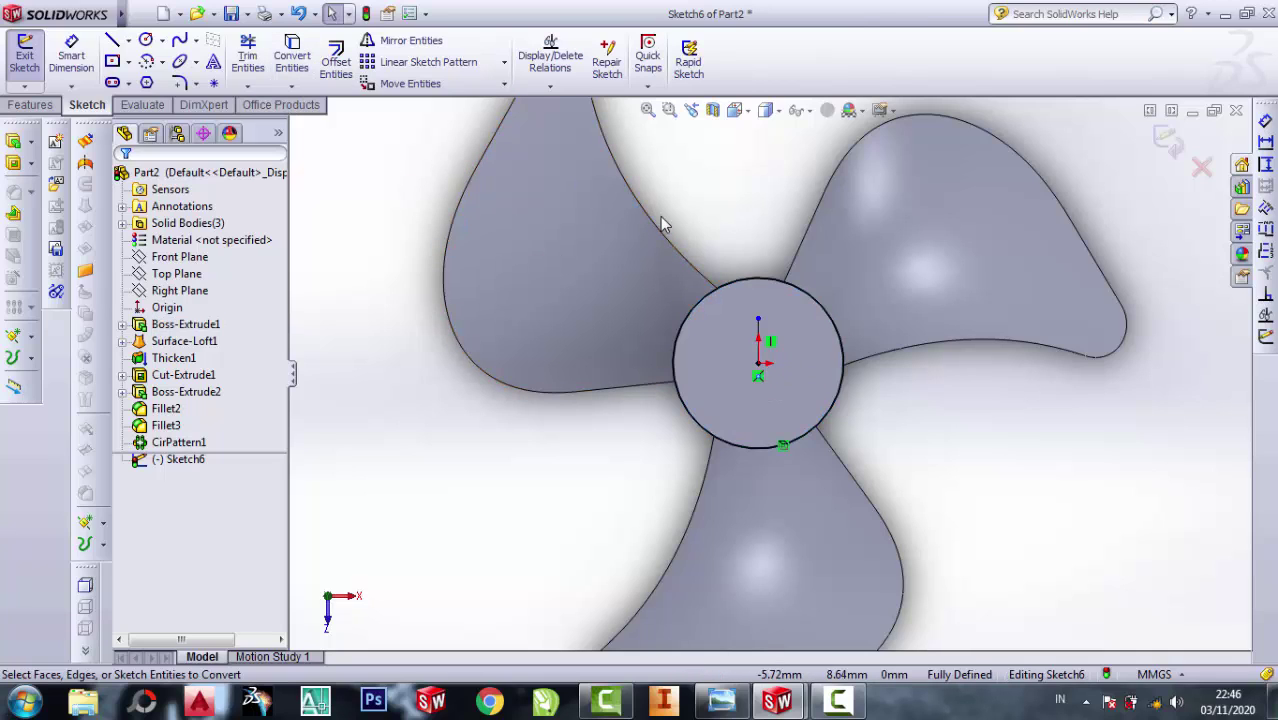
click(13, 165)
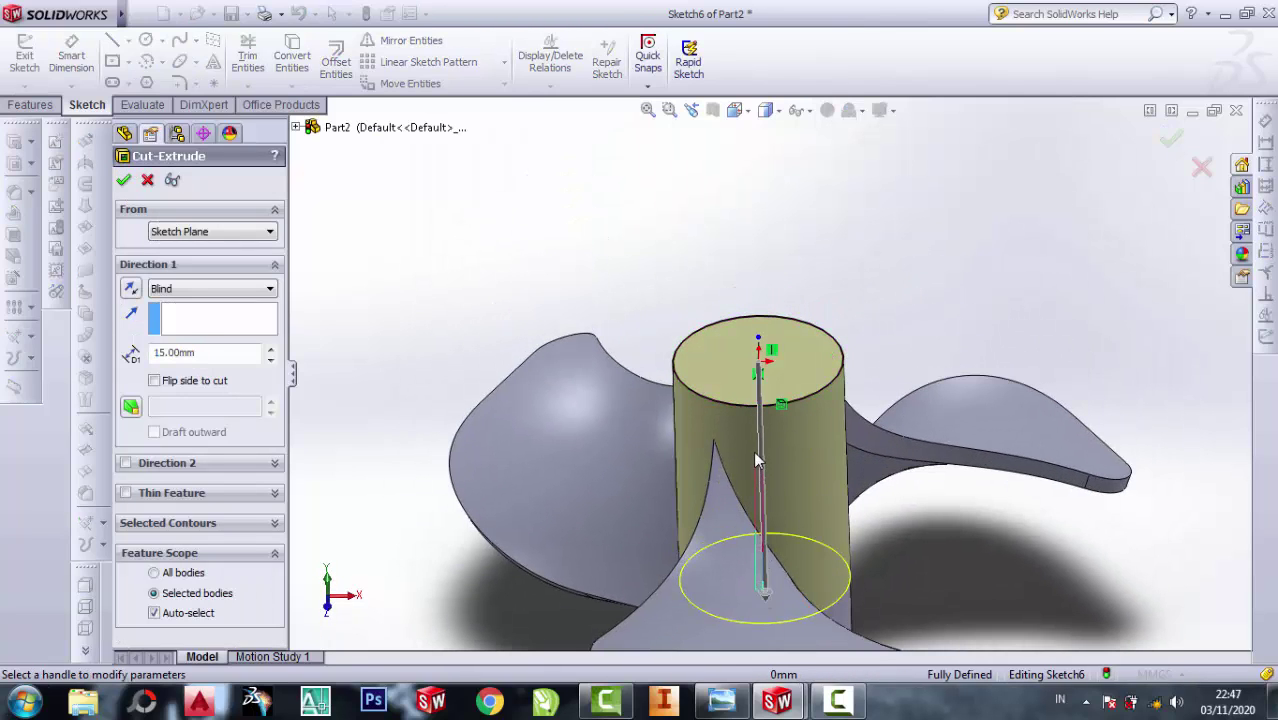
- Trim 3 mm Blind off the hub's top with Sketch6 as Cut-Extrude2
drag(768, 610, 768, 440)
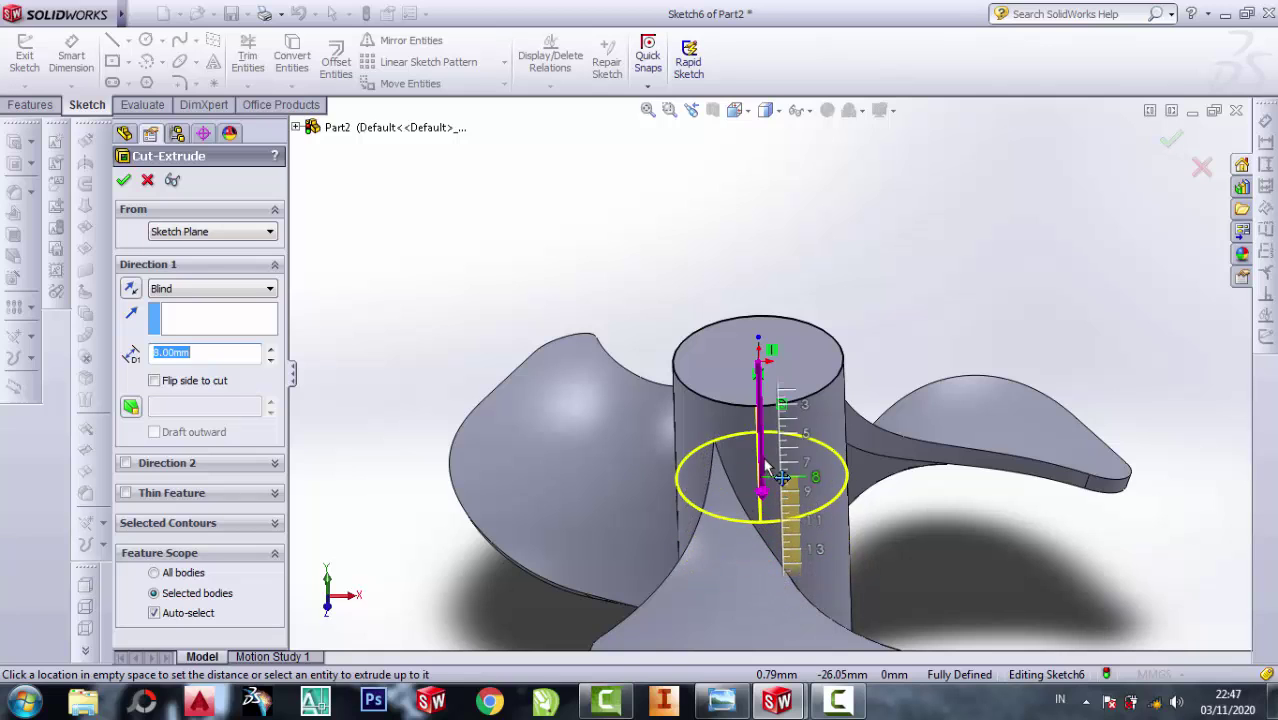
middle_drag(765, 440, 722, 487)
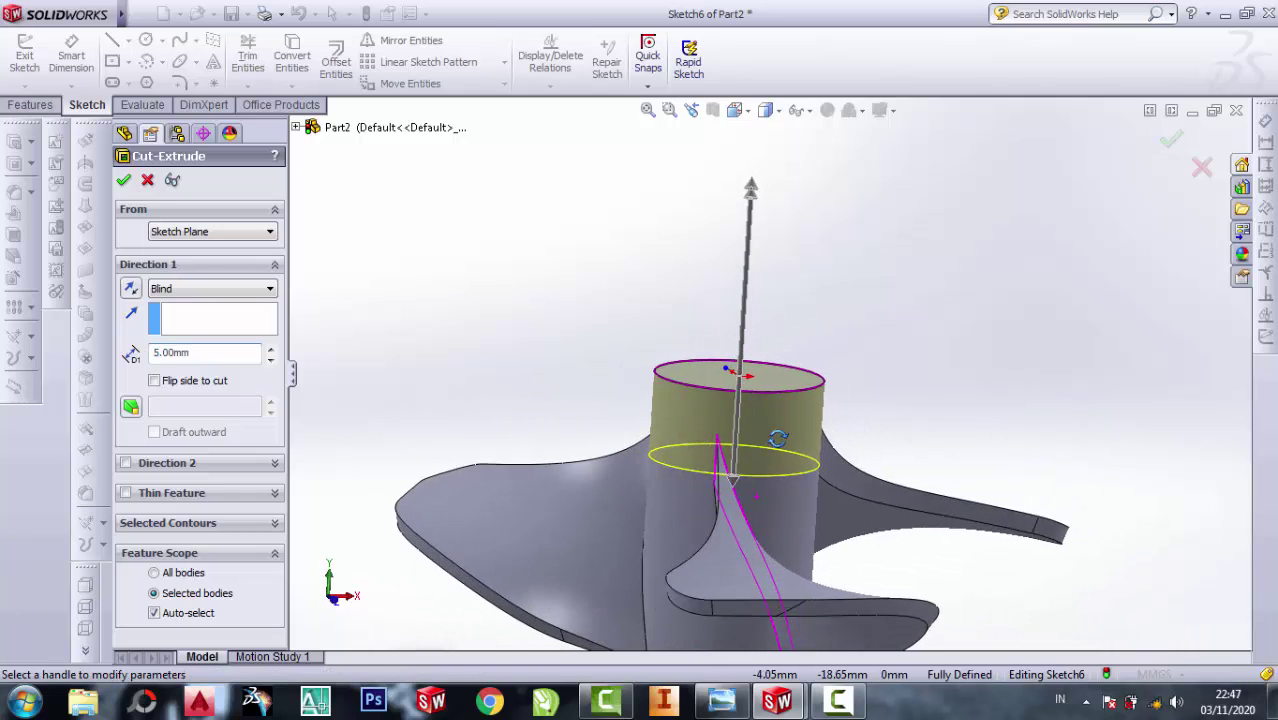
drag(722, 487, 728, 416)
mouse_move(728, 416)
middle_down()
mouse_move(648, 474)
mouse_move(785, 440)
middle_up()
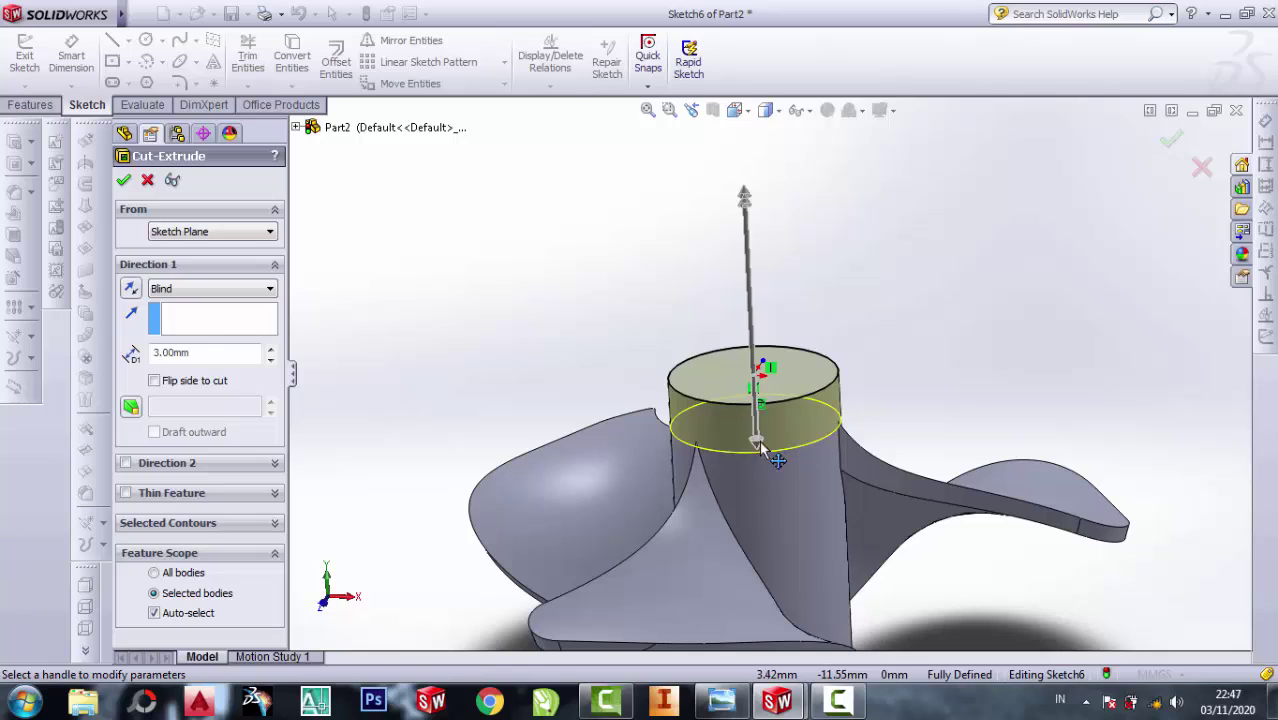
mouse_move(760, 444)
mouse_down()
mouse_move(760, 427)
mouse_move(762, 441)
mouse_up()
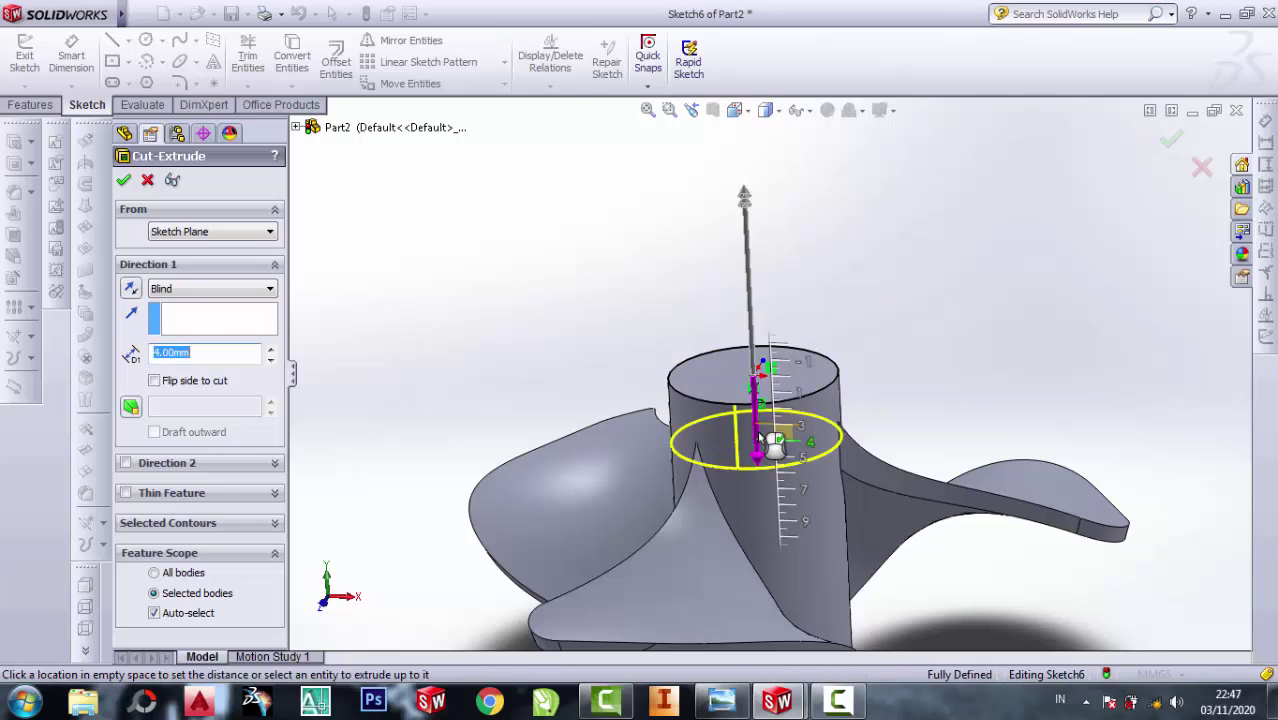
click(762, 436)
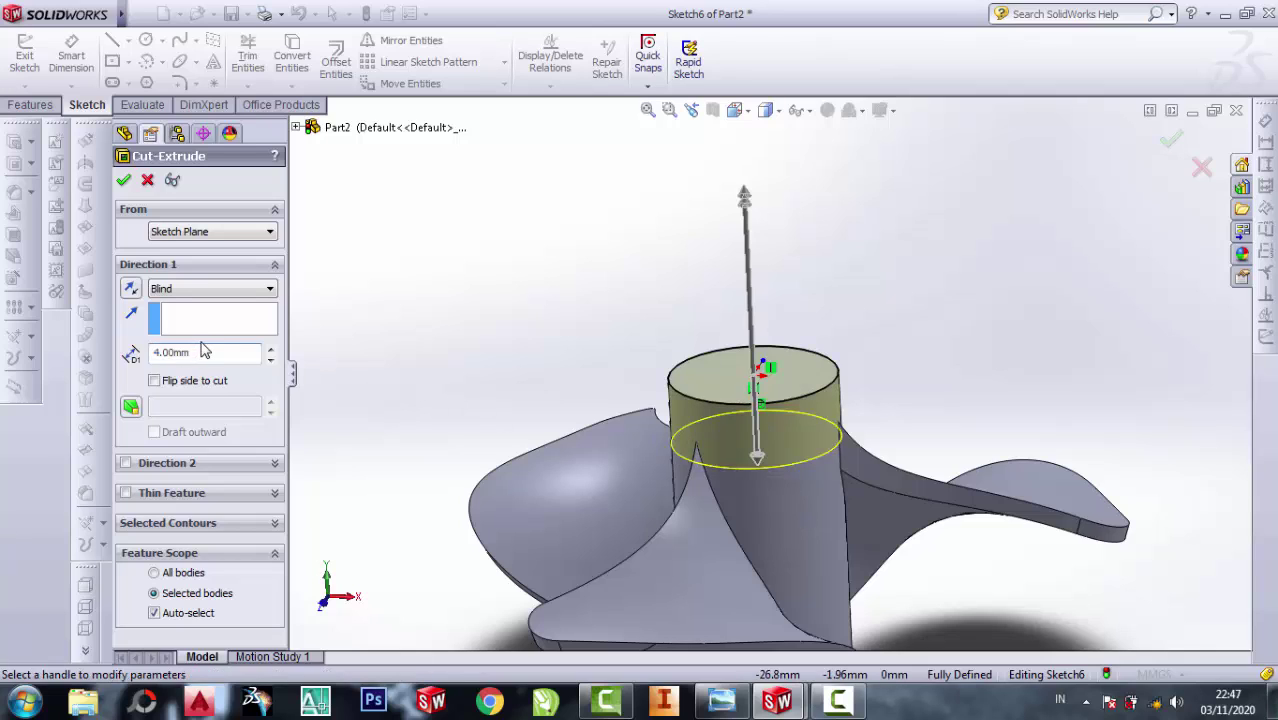
click(125, 181)
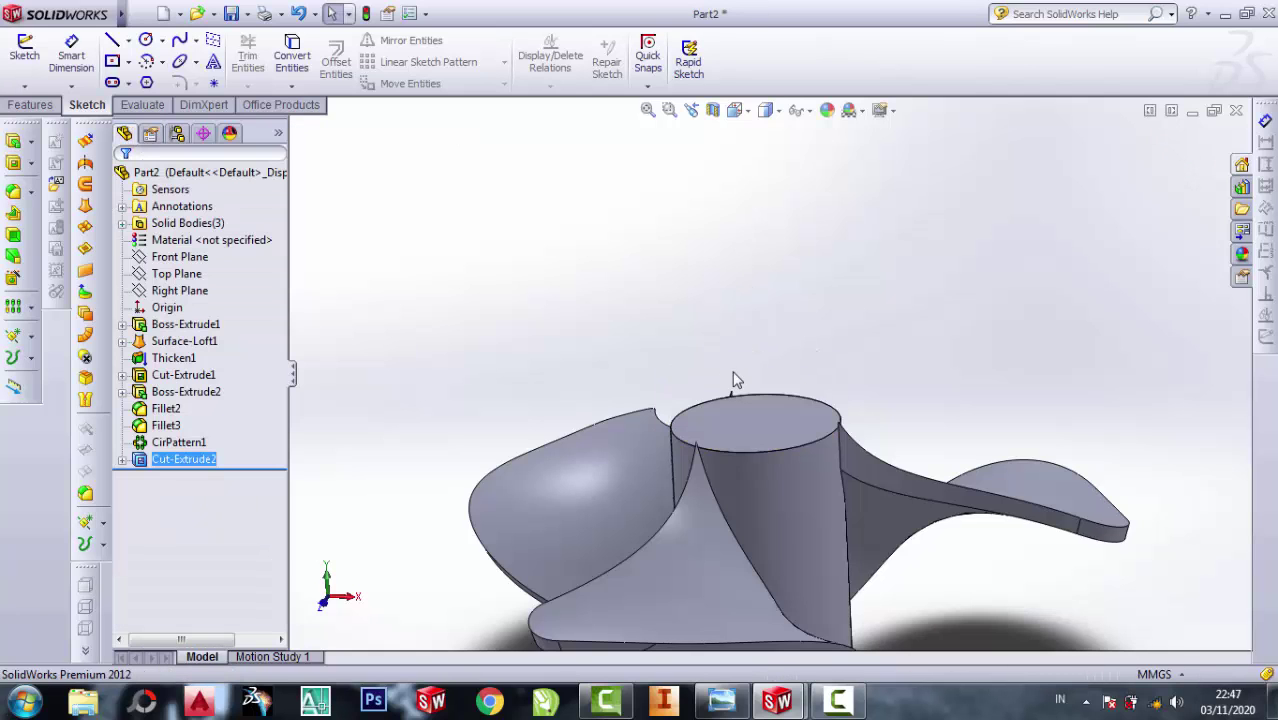
- Sketch a circle at the hub centre on its end face and a line across its diameter
mouse_move(737, 378)
middle_down()
mouse_move(705, 462)
mouse_move(684, 450)
middle_up()
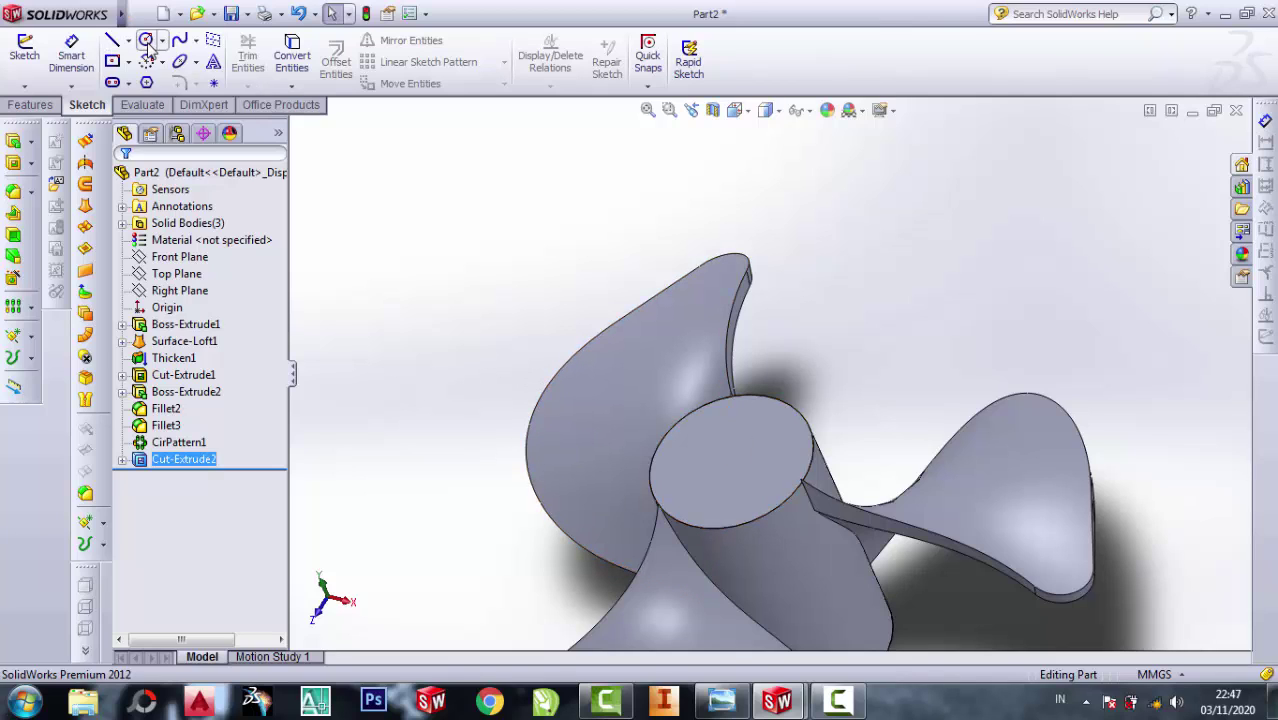
click(752, 437)
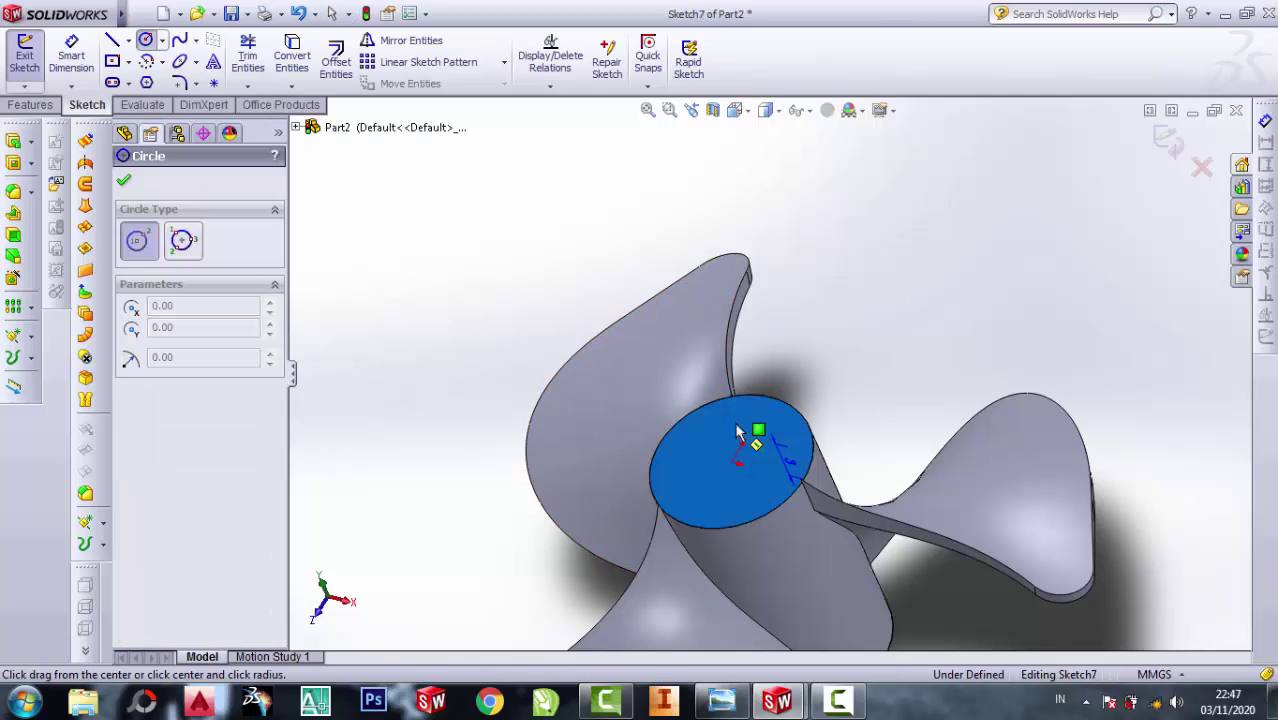
click(736, 461)
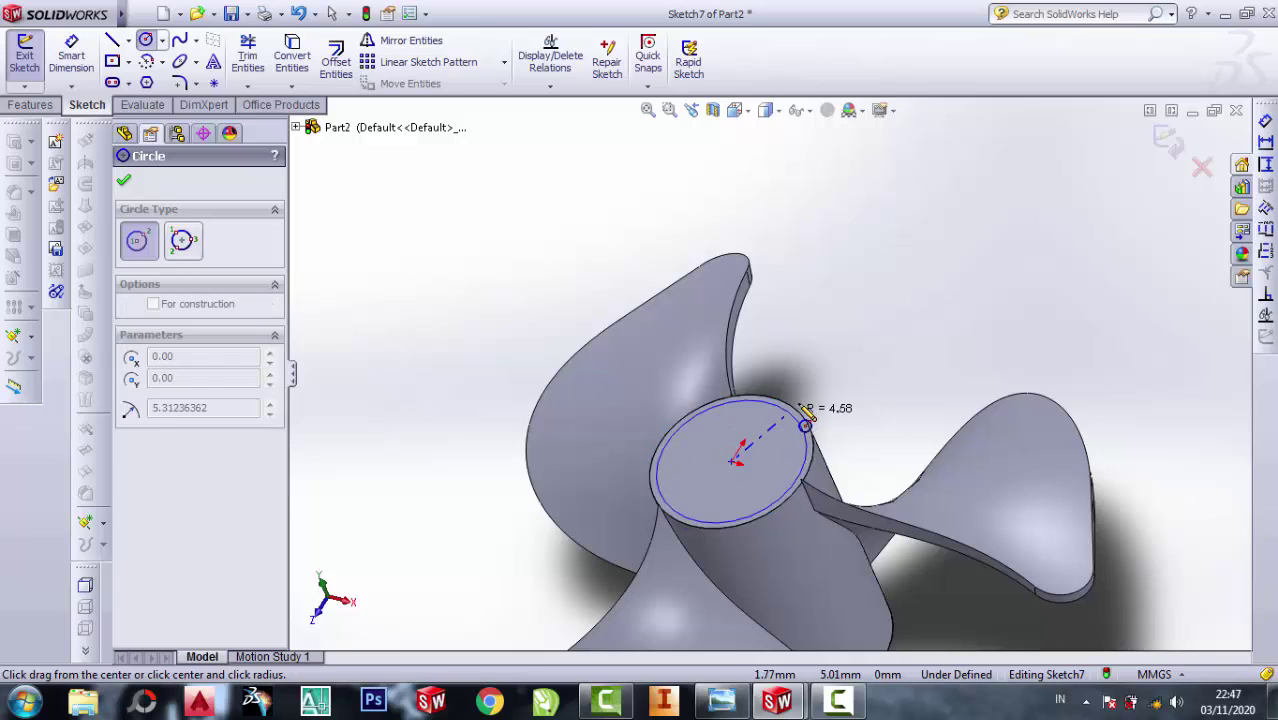
click(801, 431)
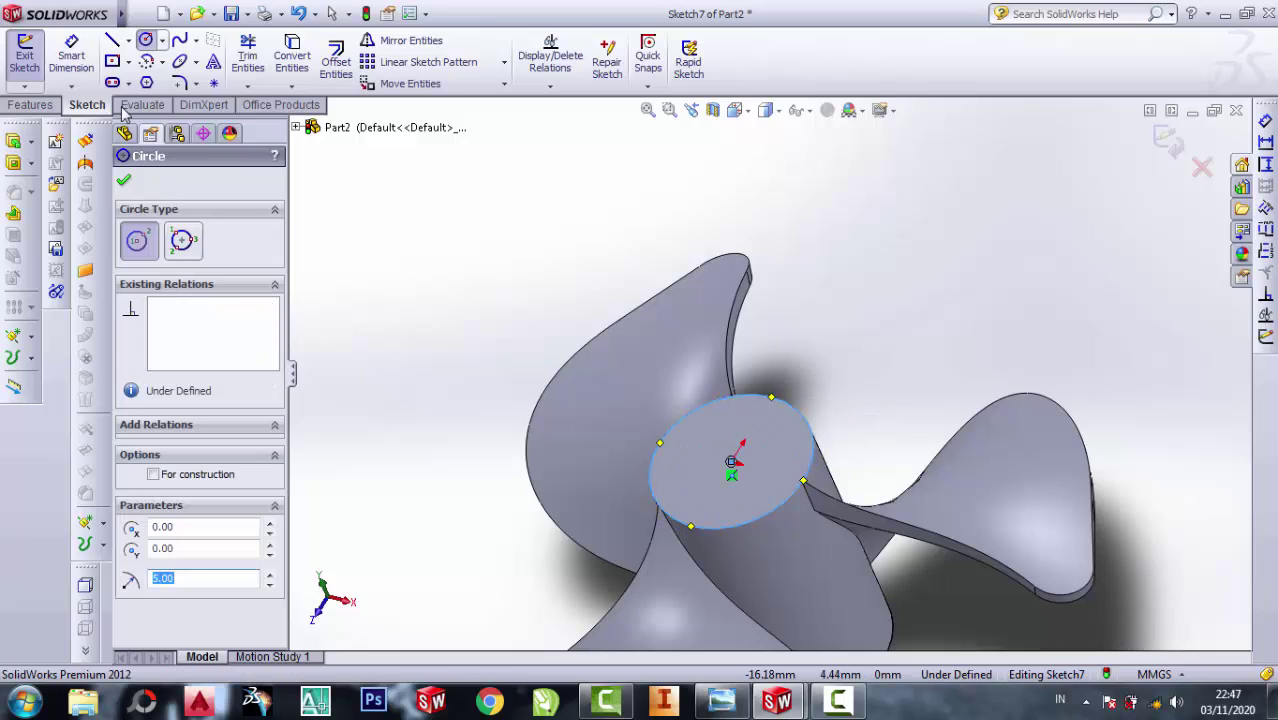
click(131, 44)
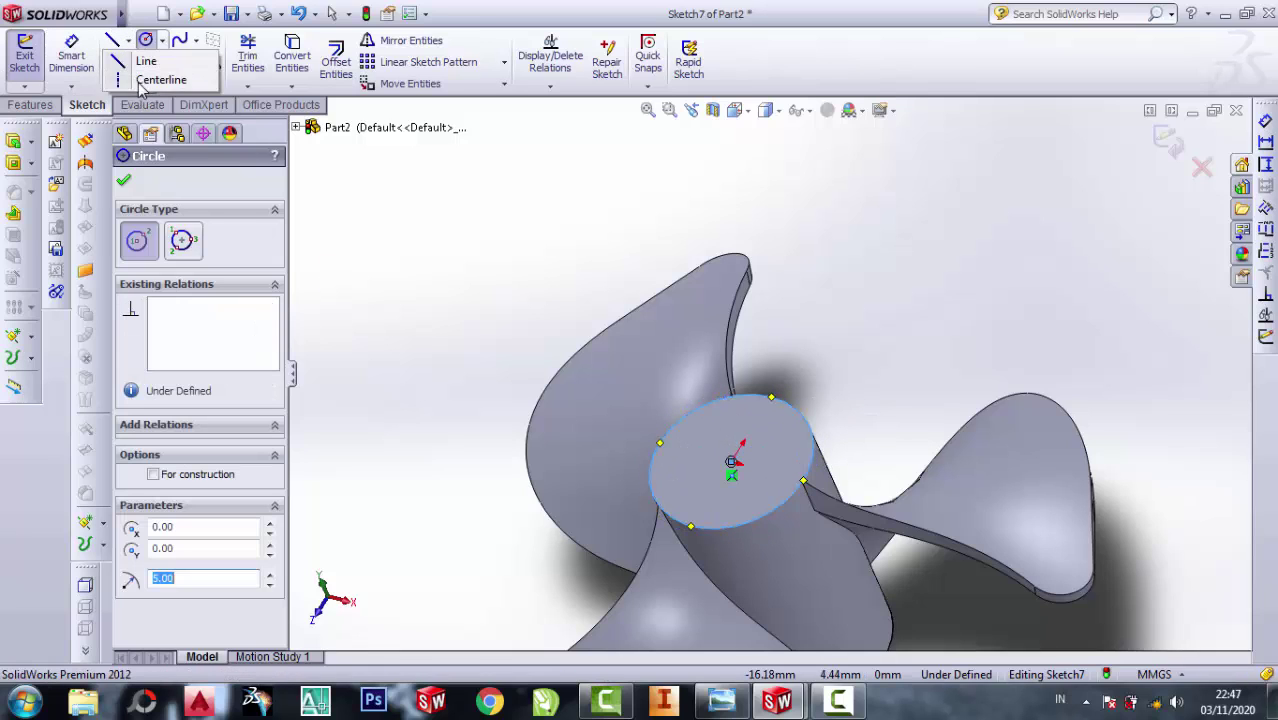
click(141, 62)
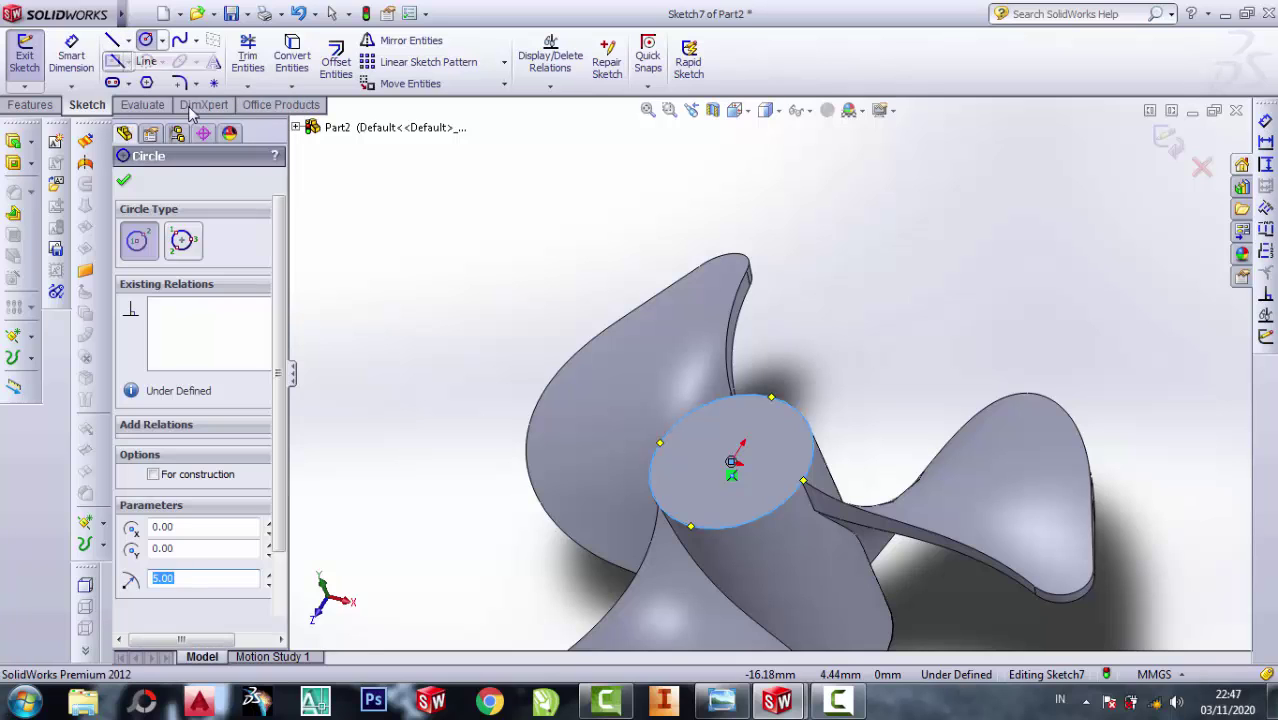
click(803, 483)
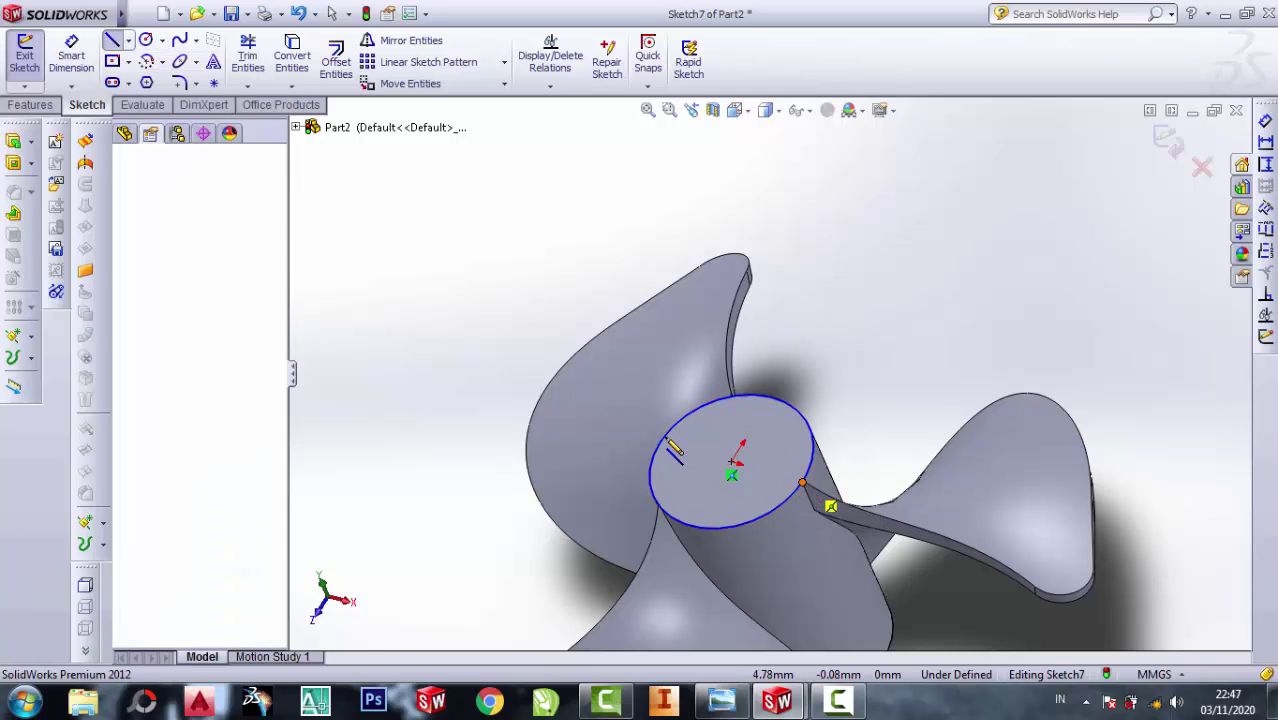
click(660, 441)
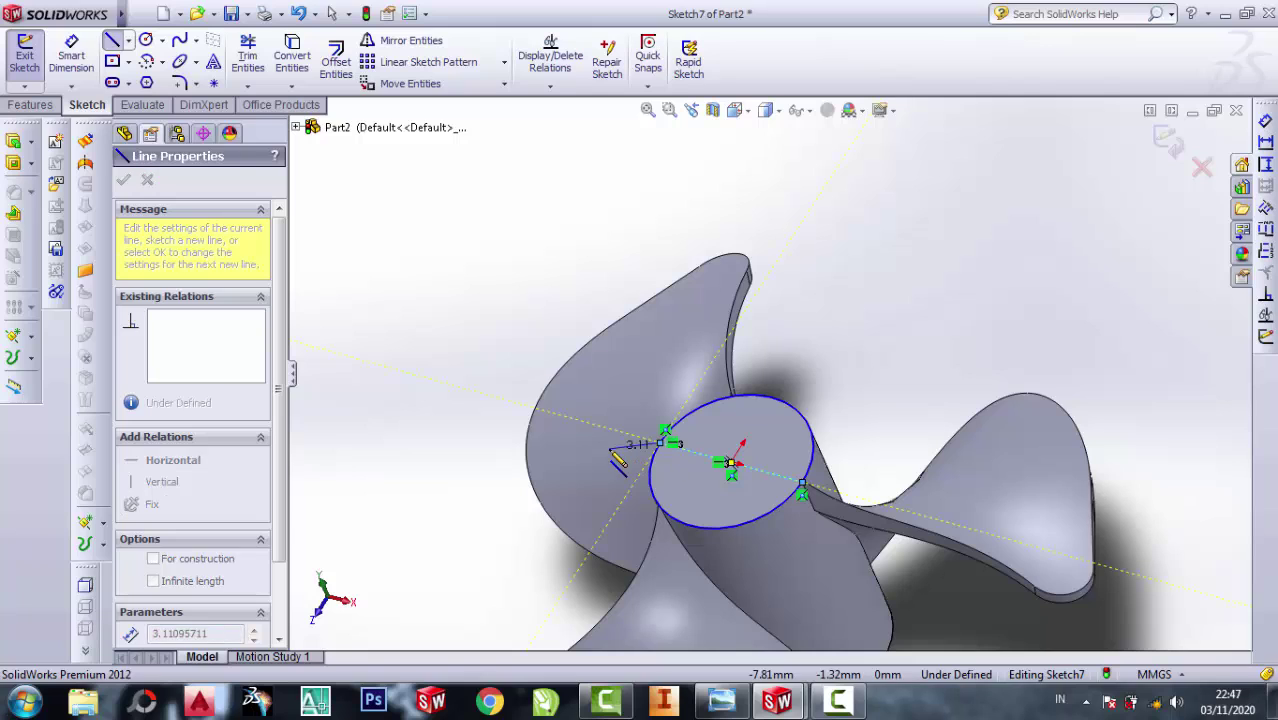
key(Escape)
key(Escape)
- Trim away the circle's lower half to leave a closed half-circle
click(256, 60)
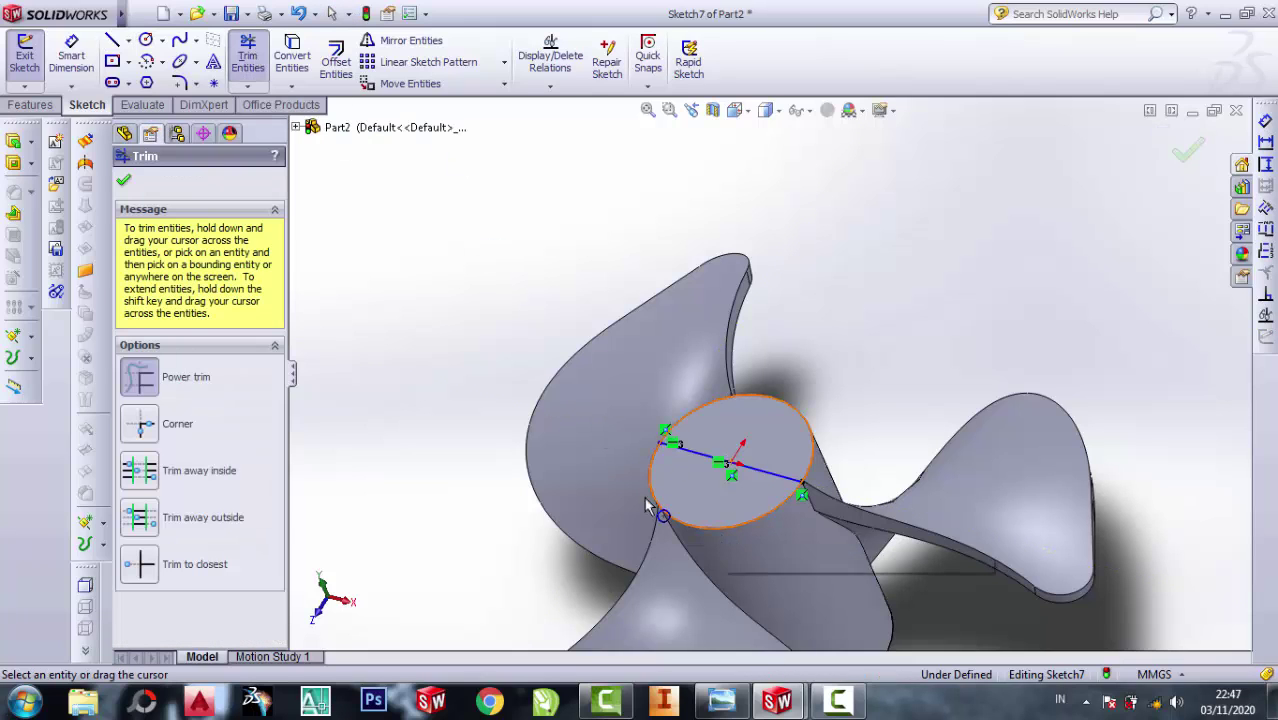
click(248, 60)
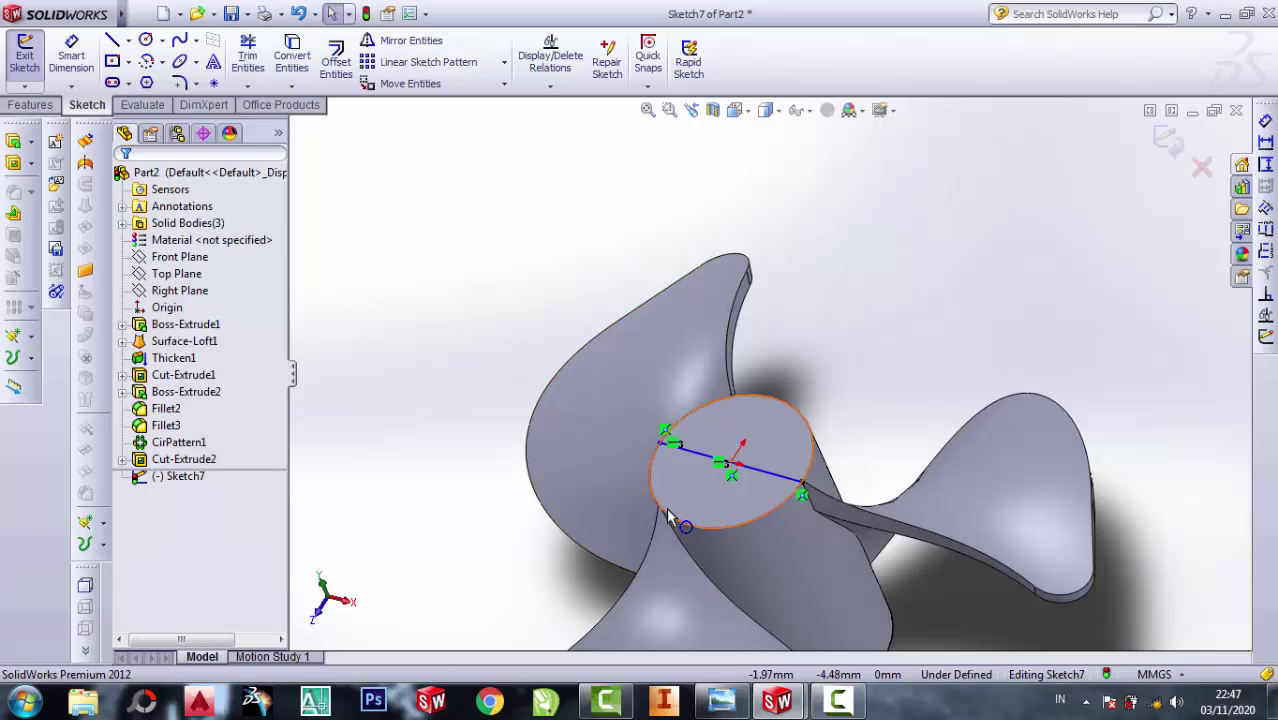
click(248, 60)
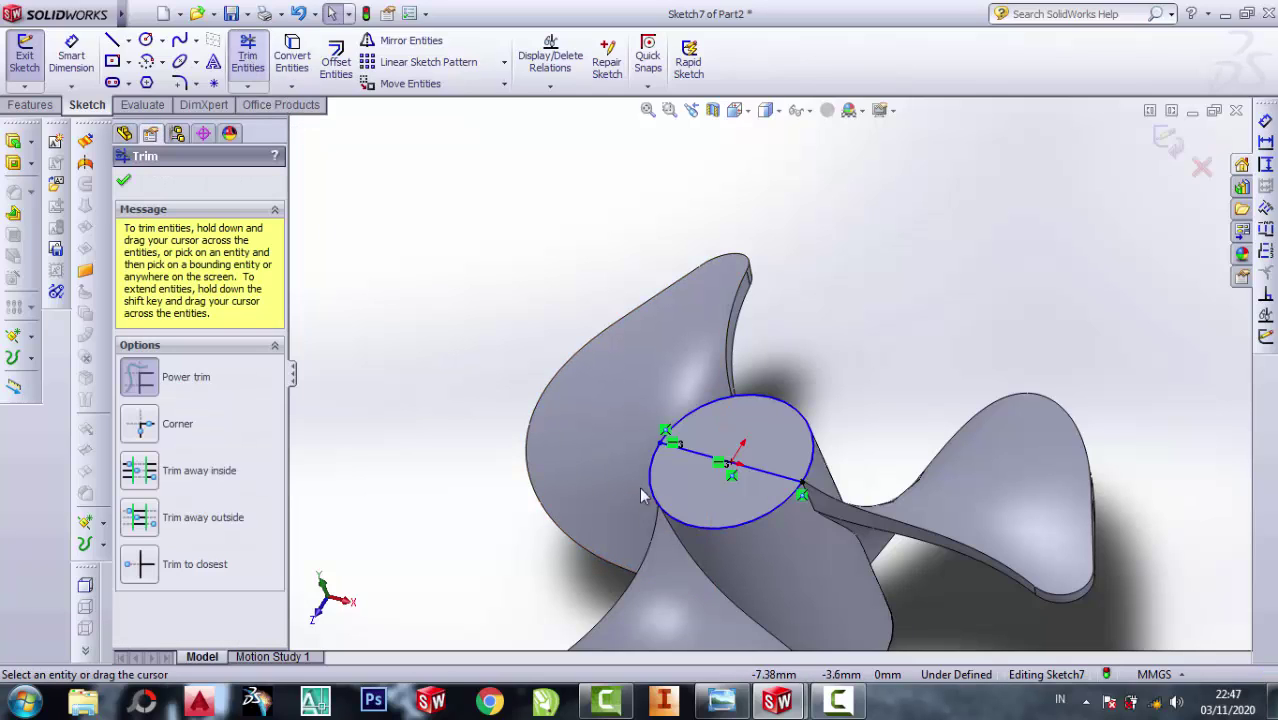
click(643, 505)
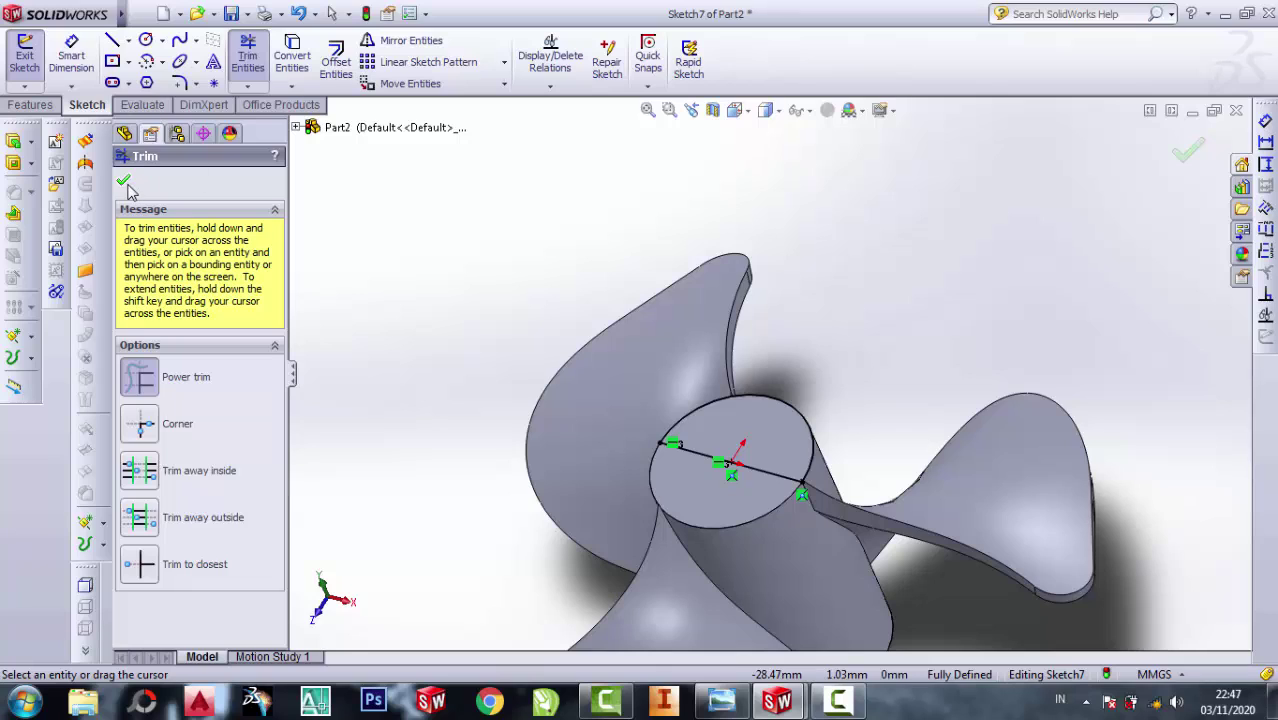
click(125, 182)
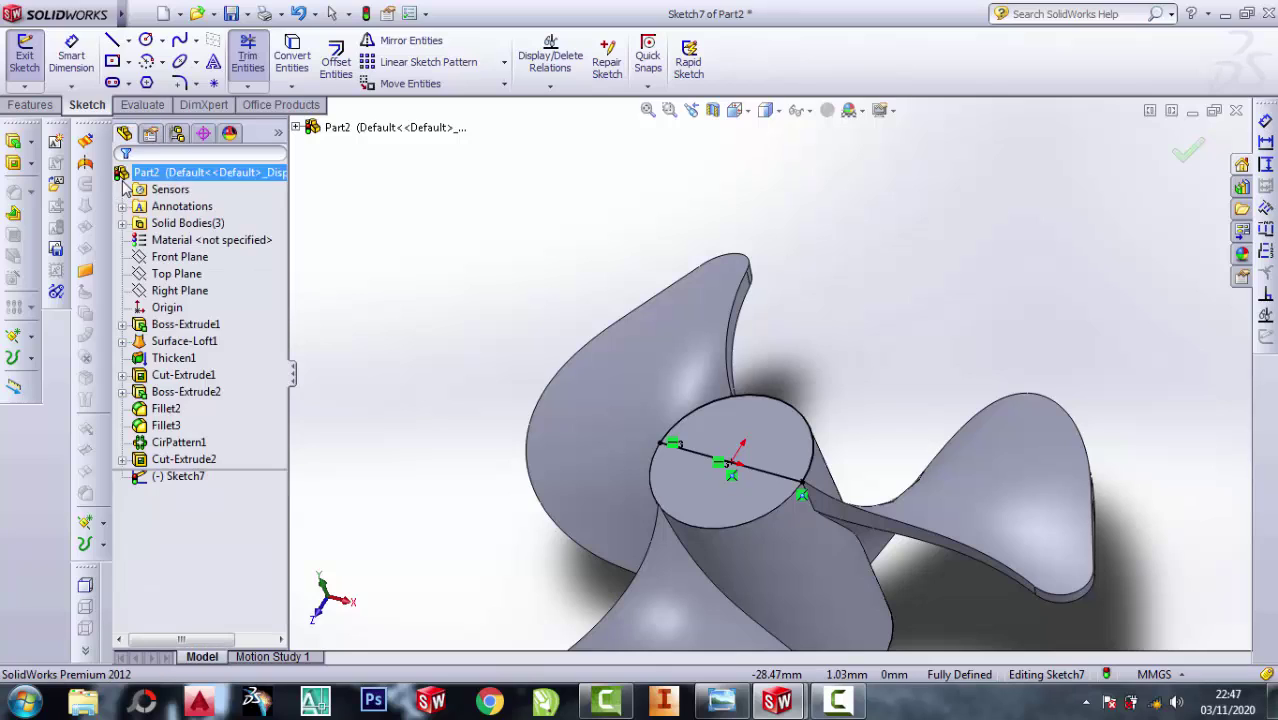
click(30, 105)
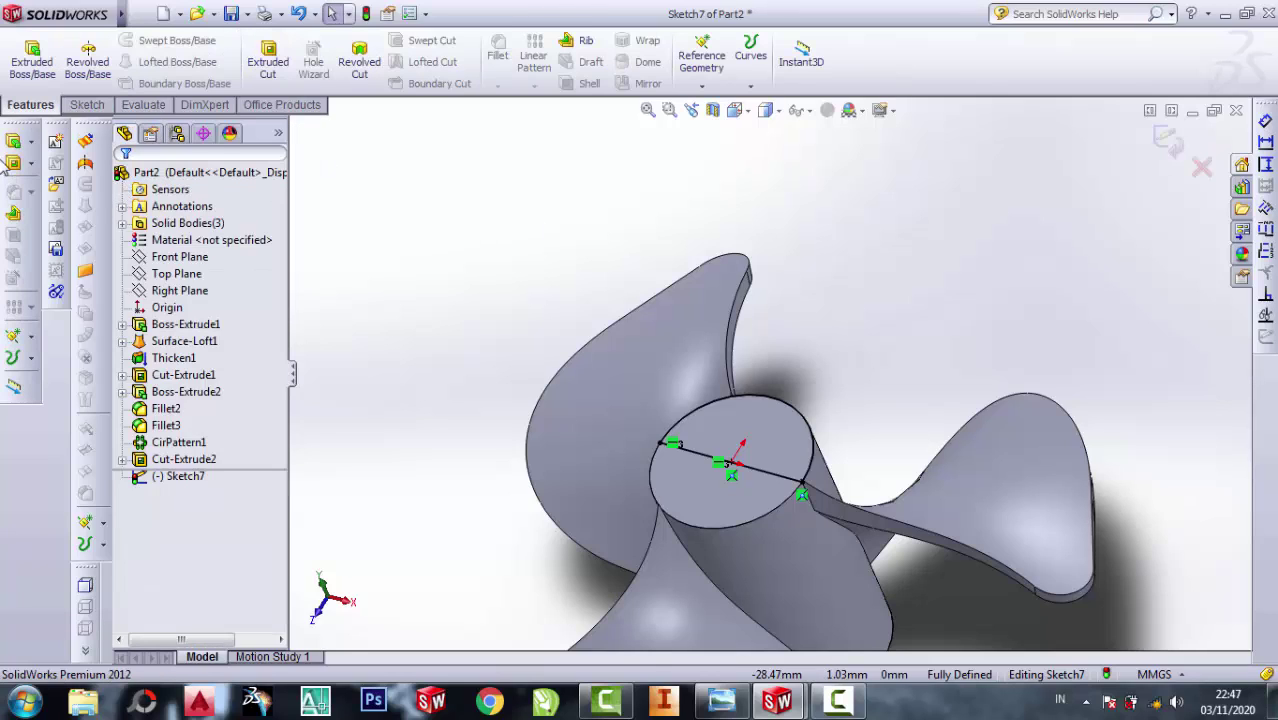
- Revolve the half-circle 360° about Line1 into a dome, then view the back hub face head-on
click(100, 60)
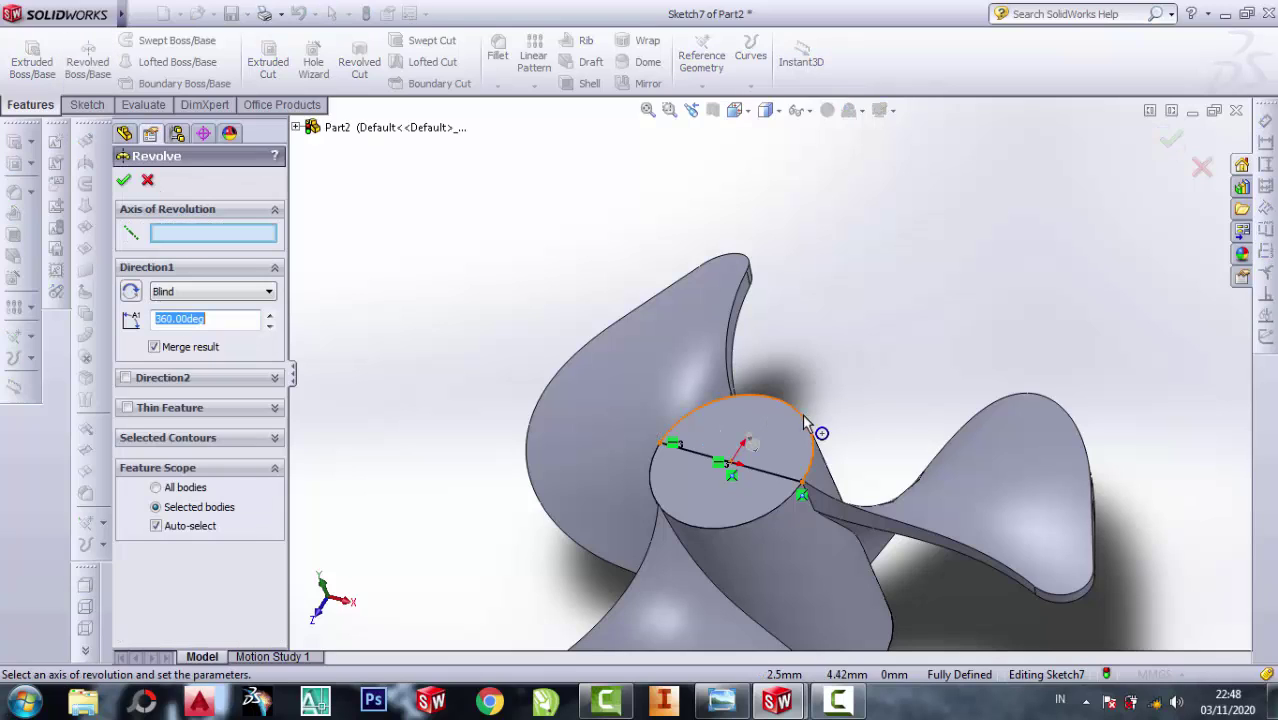
click(755, 480)
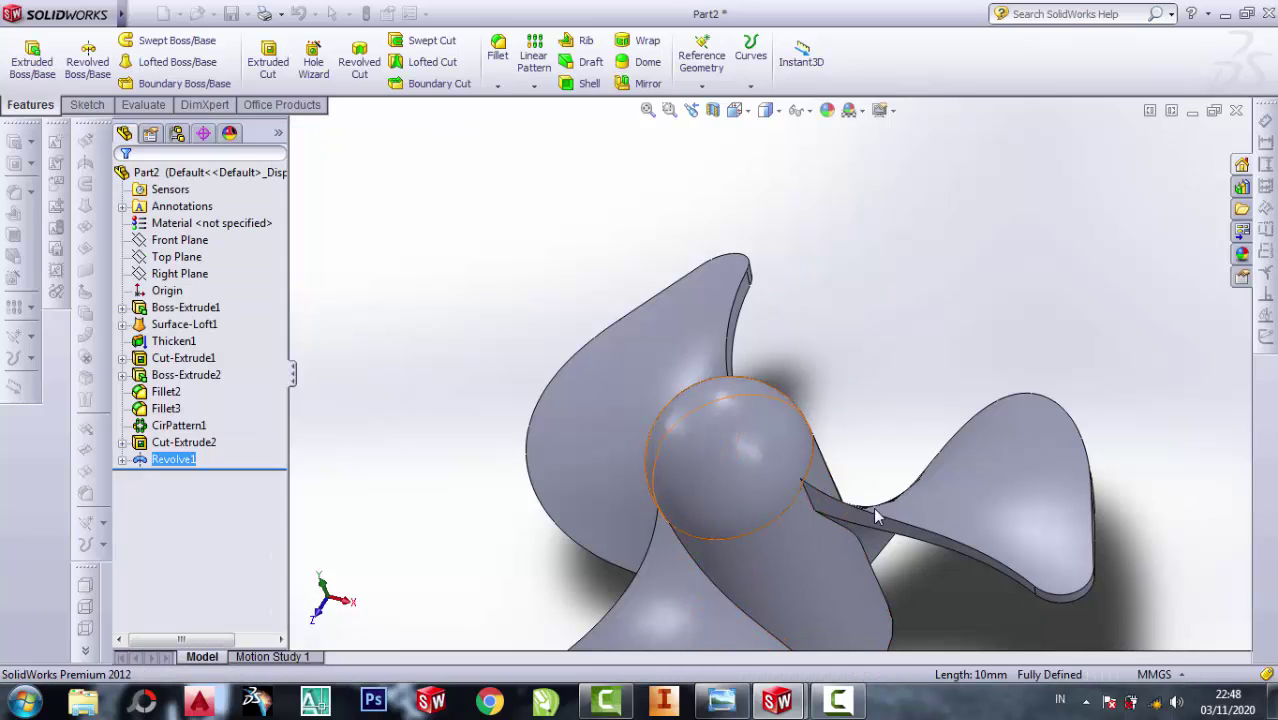
mouse_move(842, 377)
middle_down()
mouse_move(805, 530)
mouse_move(862, 597)
mouse_move(841, 513)
middle_up()
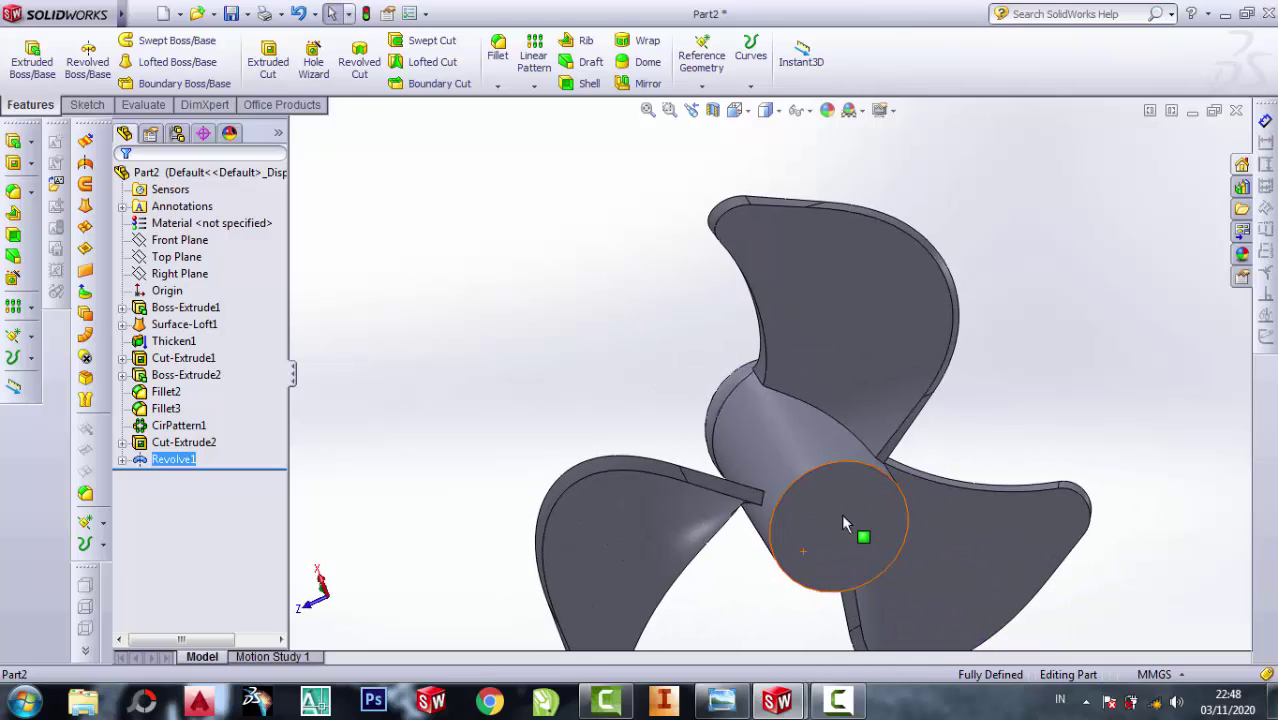
click(841, 513)
click(977, 458)
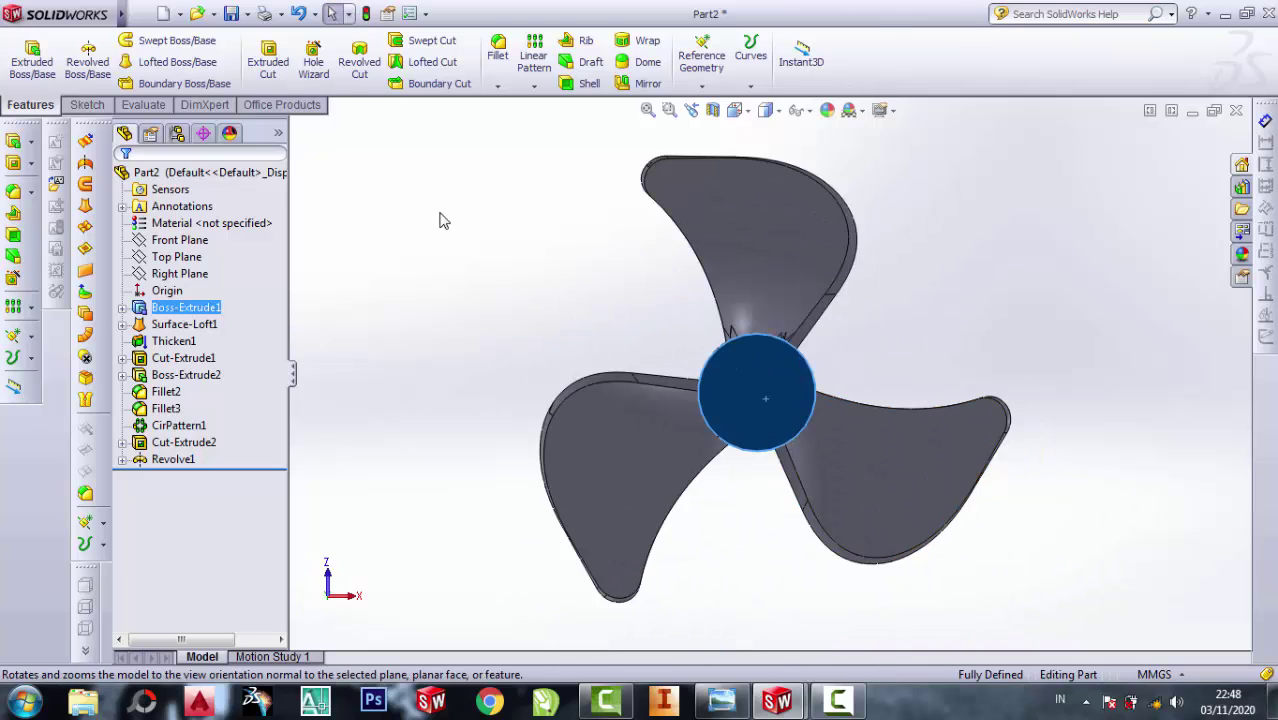
- Draw a circle at the hub centre on the back face and dimension it 5 mm diameter
click(76, 107)
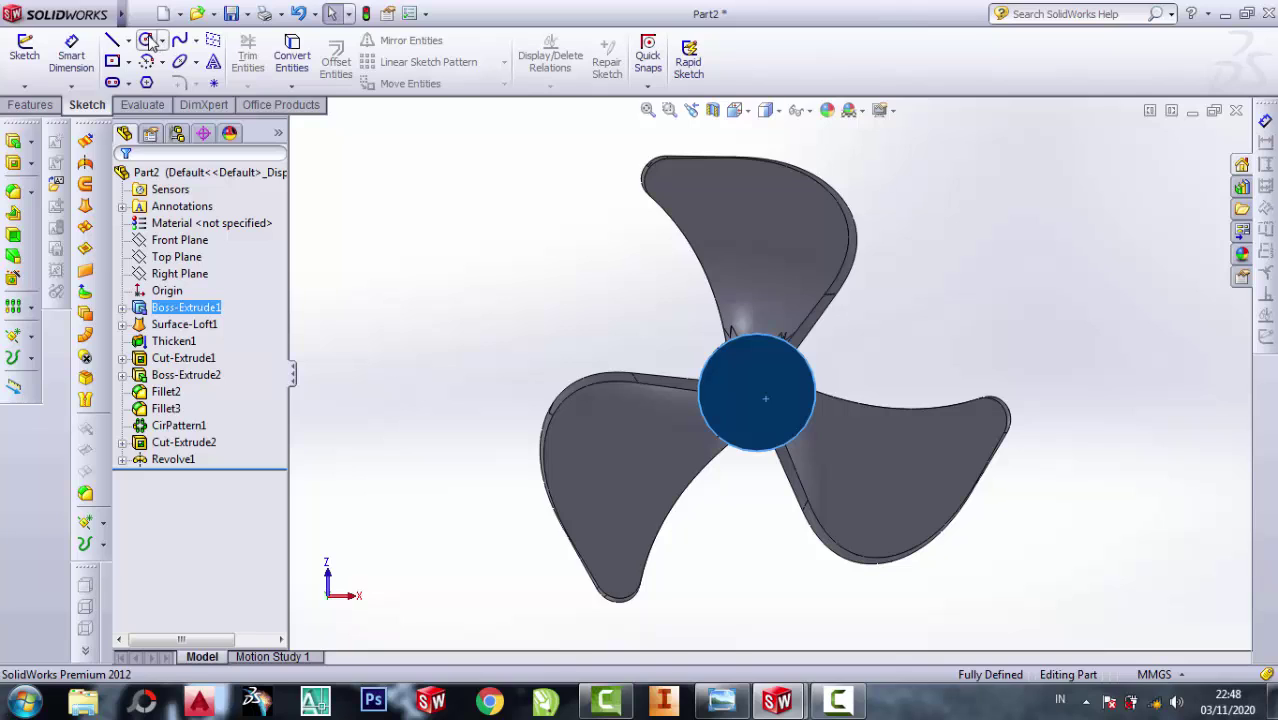
click(148, 40)
click(765, 397)
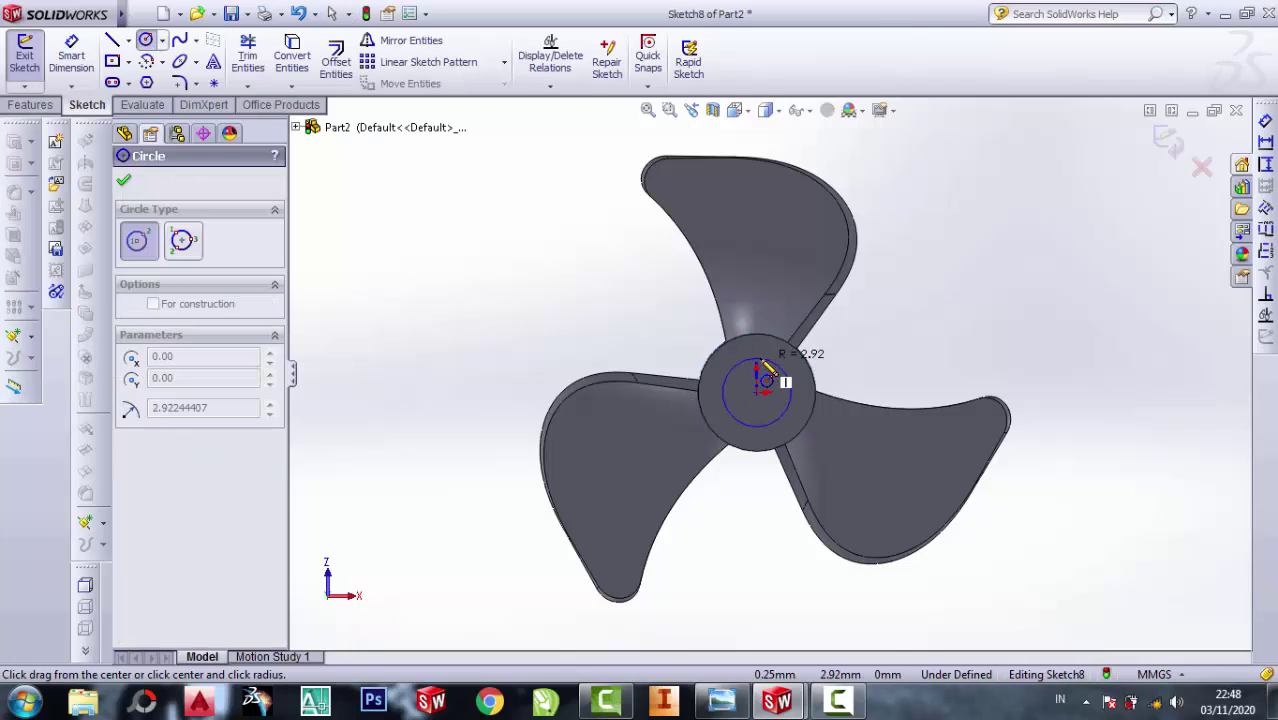
click(785, 365)
key(Escape)
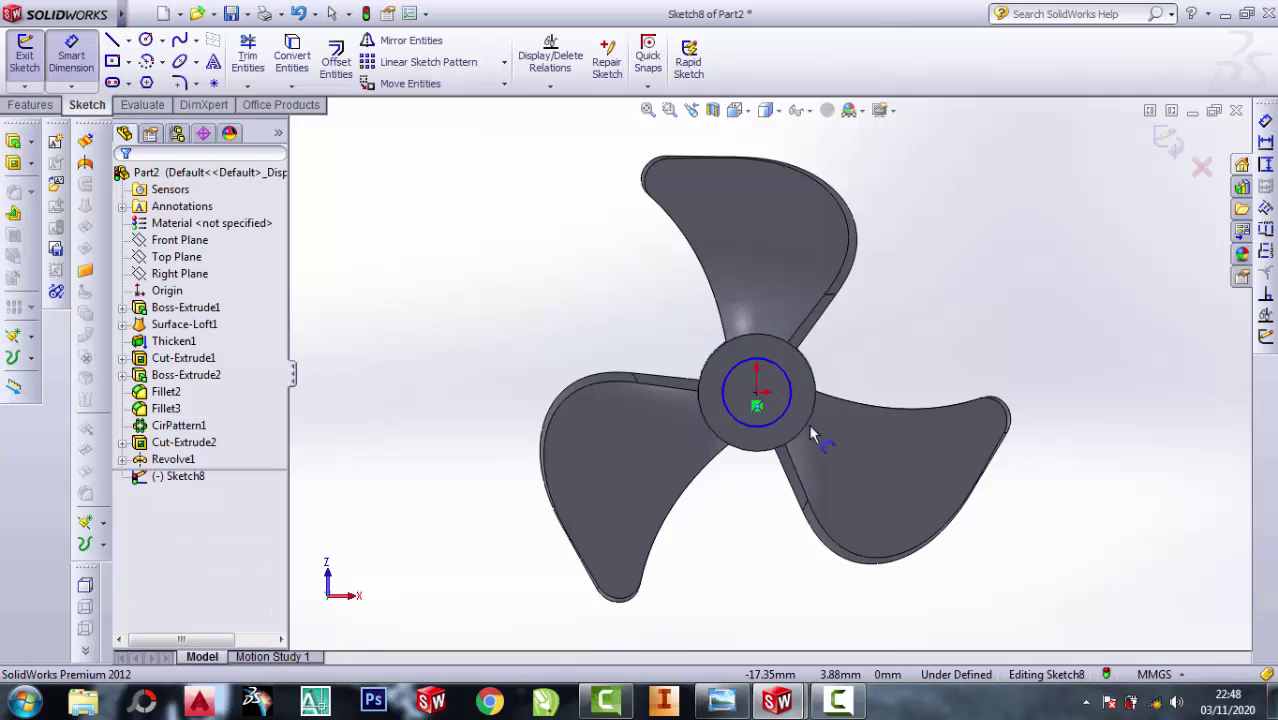
scroll(788, 421, down, 1)
click(783, 416)
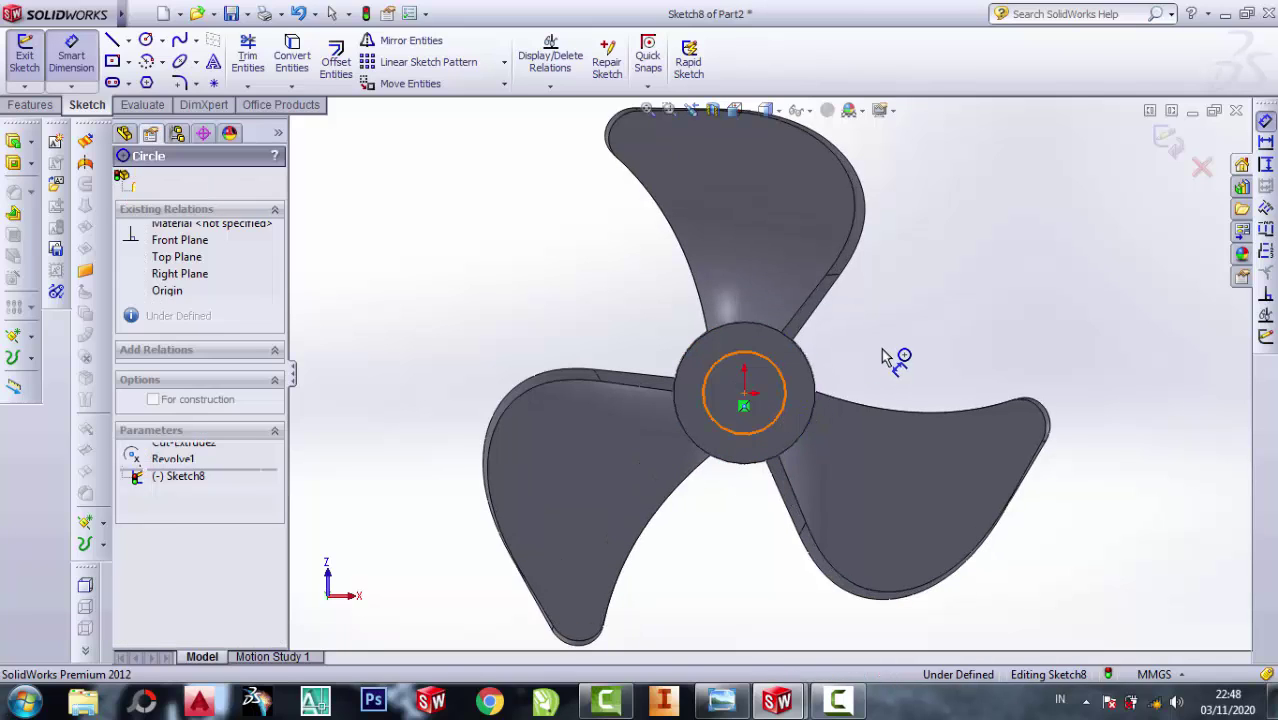
right_drag(892, 358, 885, 340)
click(890, 338)
text(5)
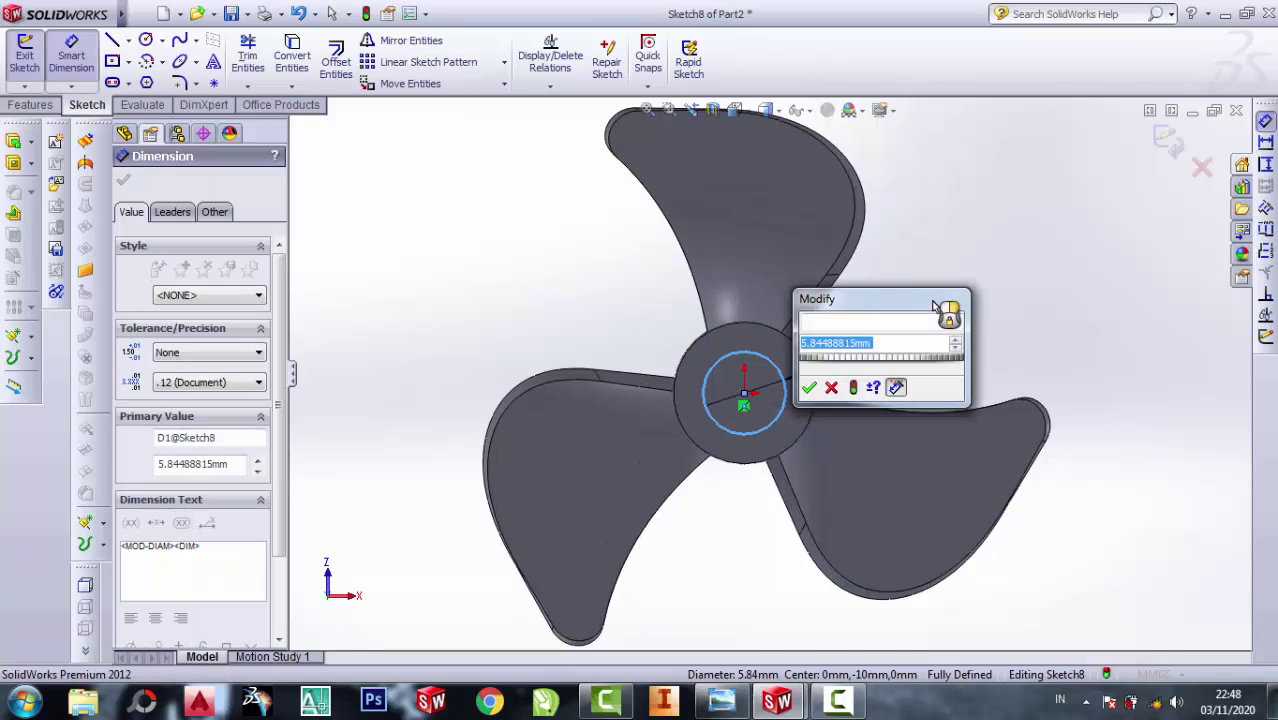
click(809, 388)
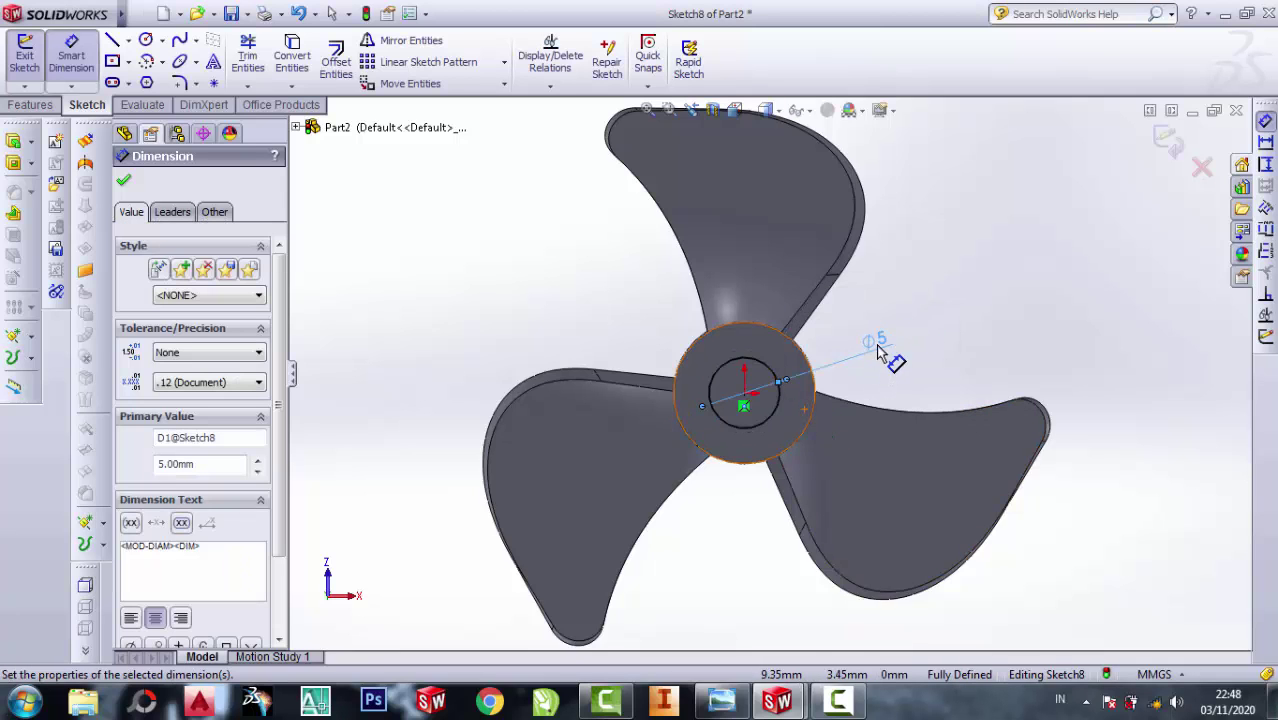
scroll(765, 380, down, 3)
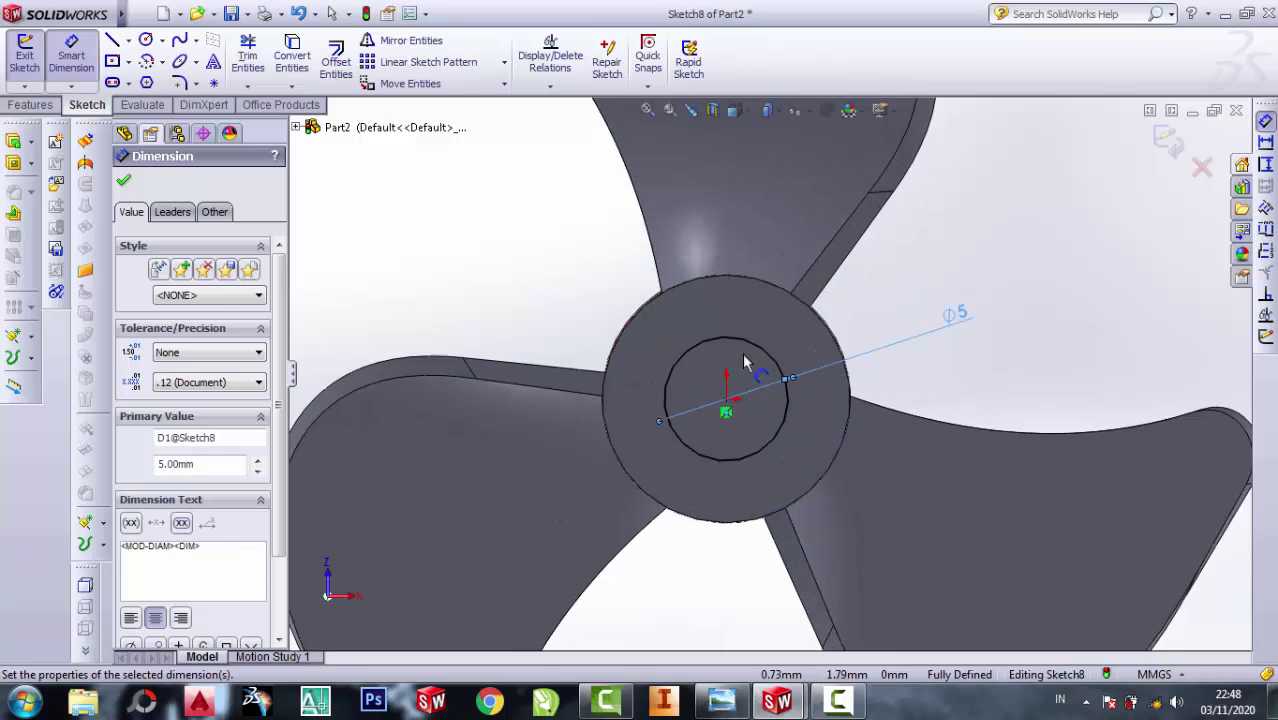
- Sketch a small centre rectangle straddling the top of the 5 mm bore circle
click(131, 63)
click(160, 100)
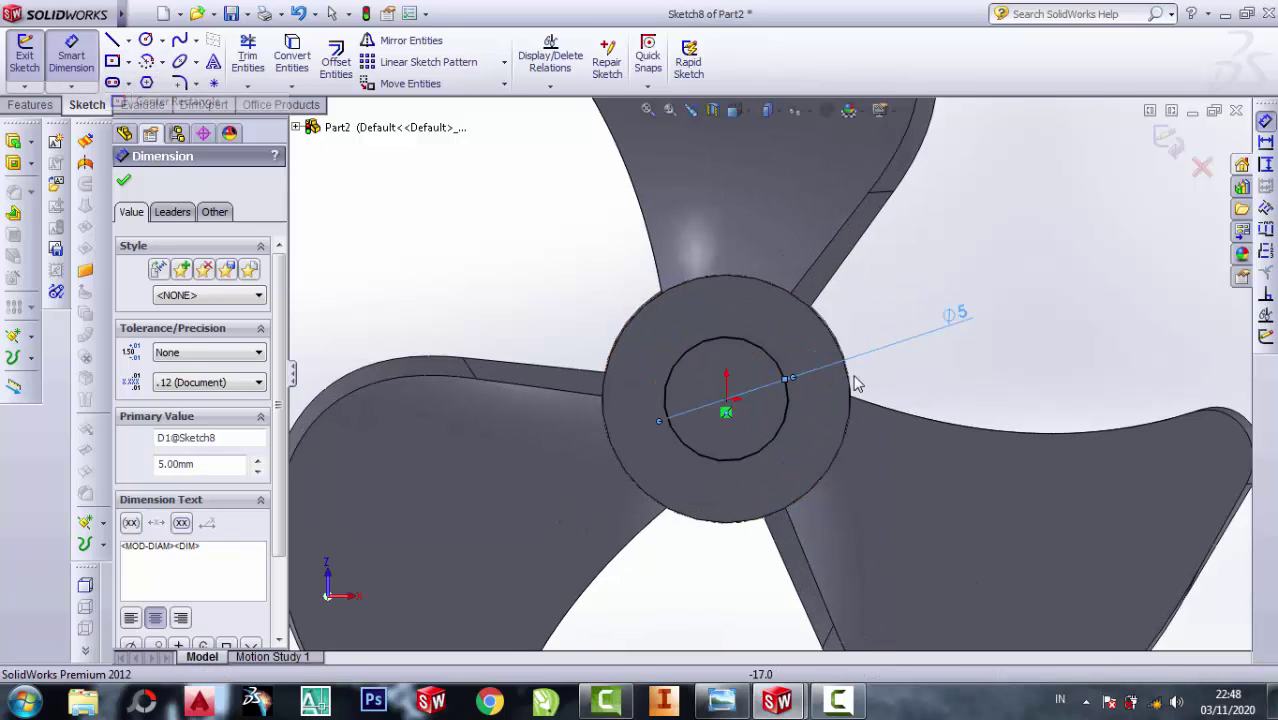
click(726, 338)
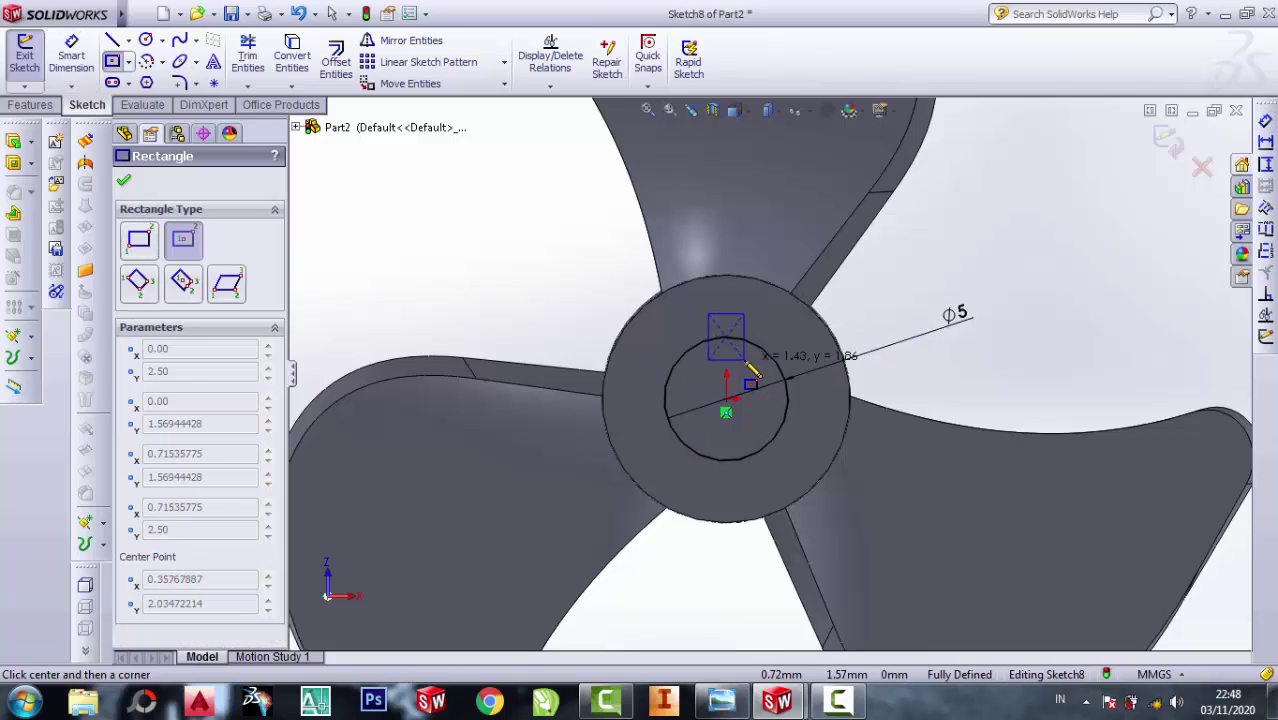
click(744, 364)
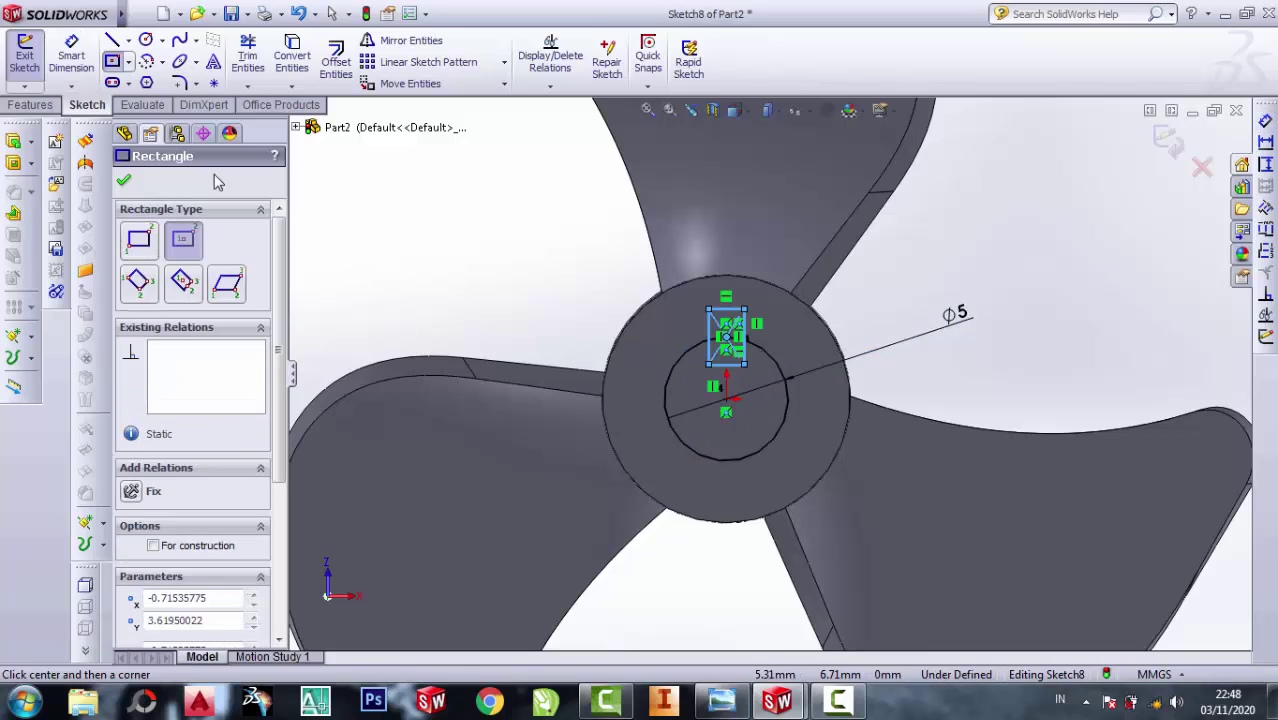
click(124, 183)
click(48, 107)
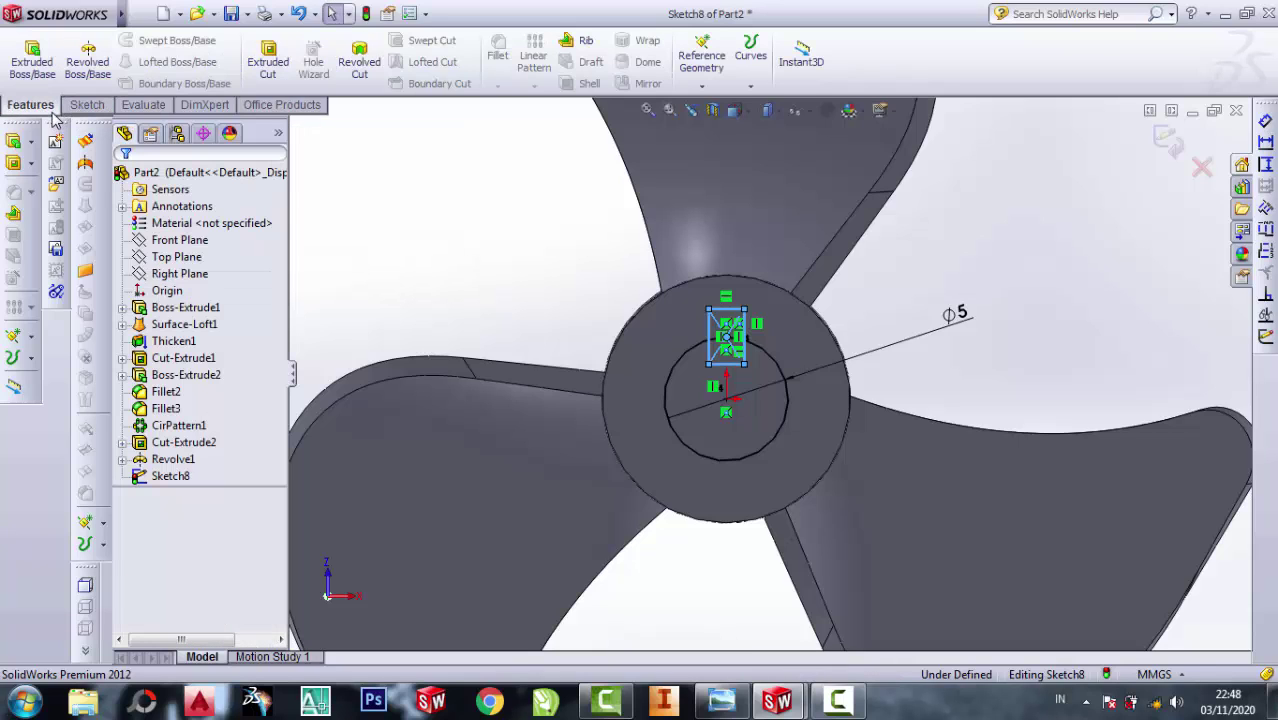
mouse_move(218, 106)
mouse_down()
mouse_move(606, 77)
mouse_move(297, 30)
mouse_move(282, 113)
mouse_up()
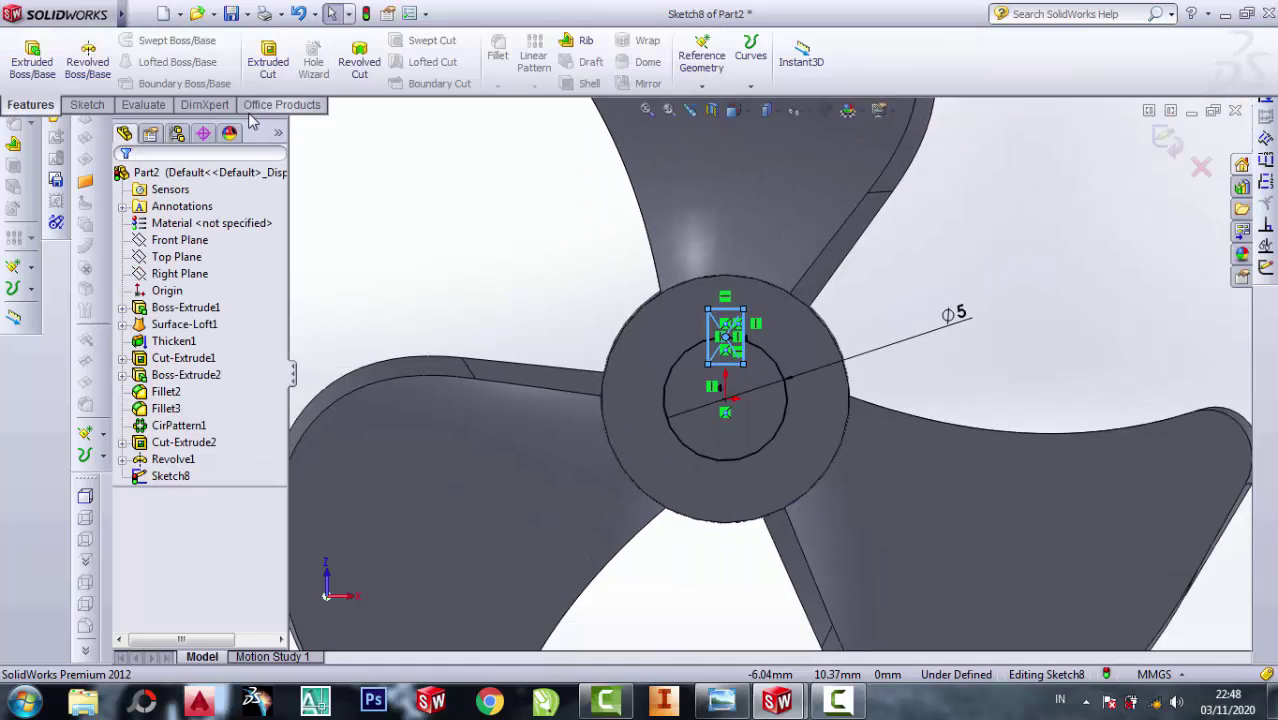
- Power-trim the rectangle and bore circle into a keyed bore outline for an extruded cut
click(87, 105)
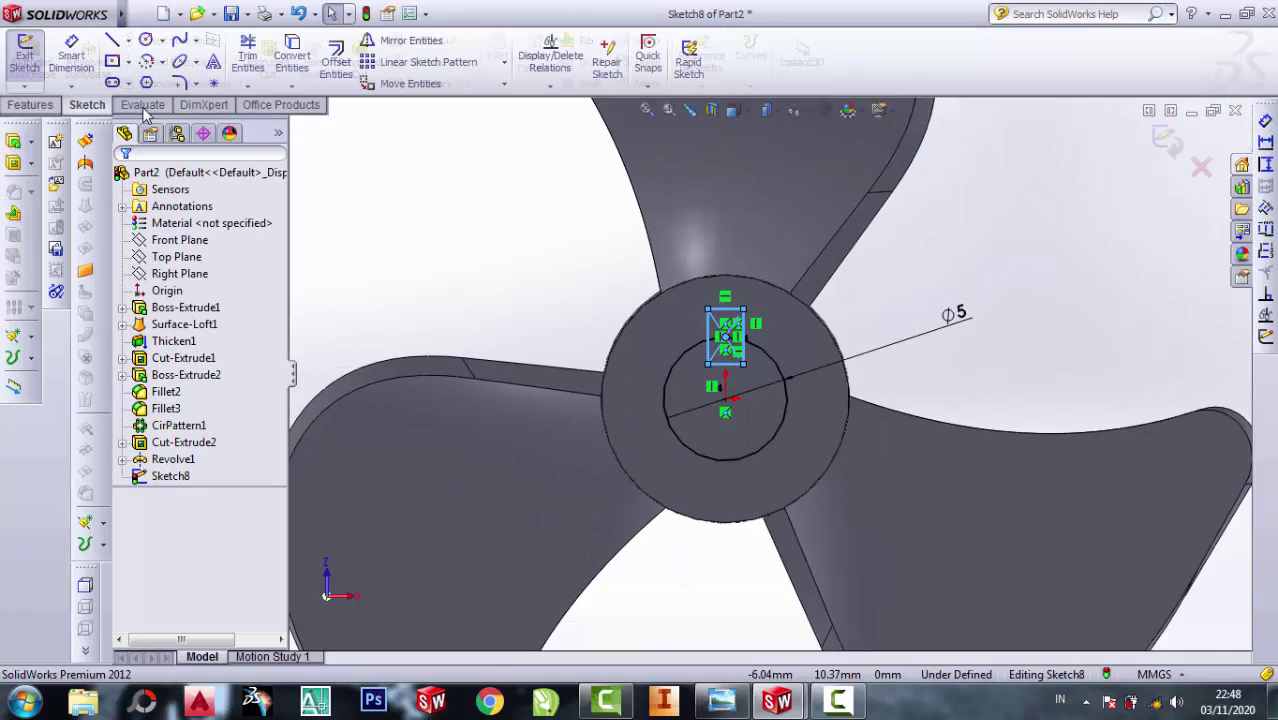
click(248, 55)
click(745, 355)
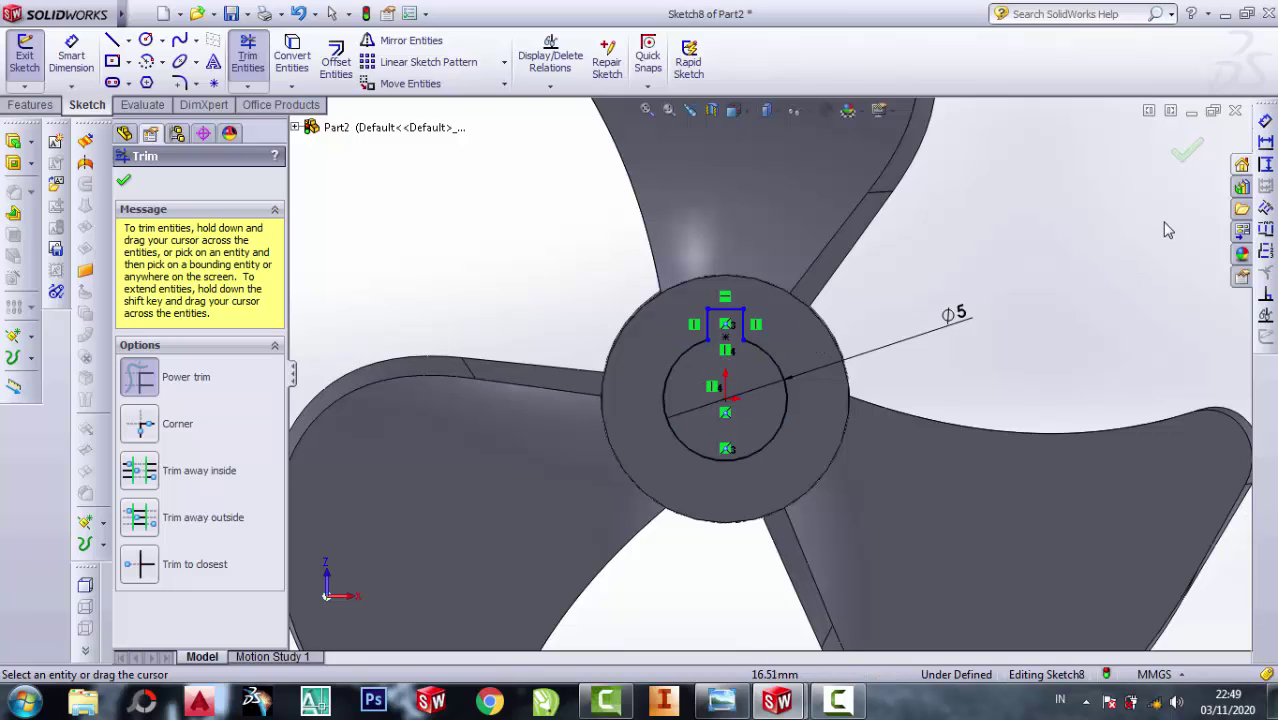
scroll(780, 350, down, 1)
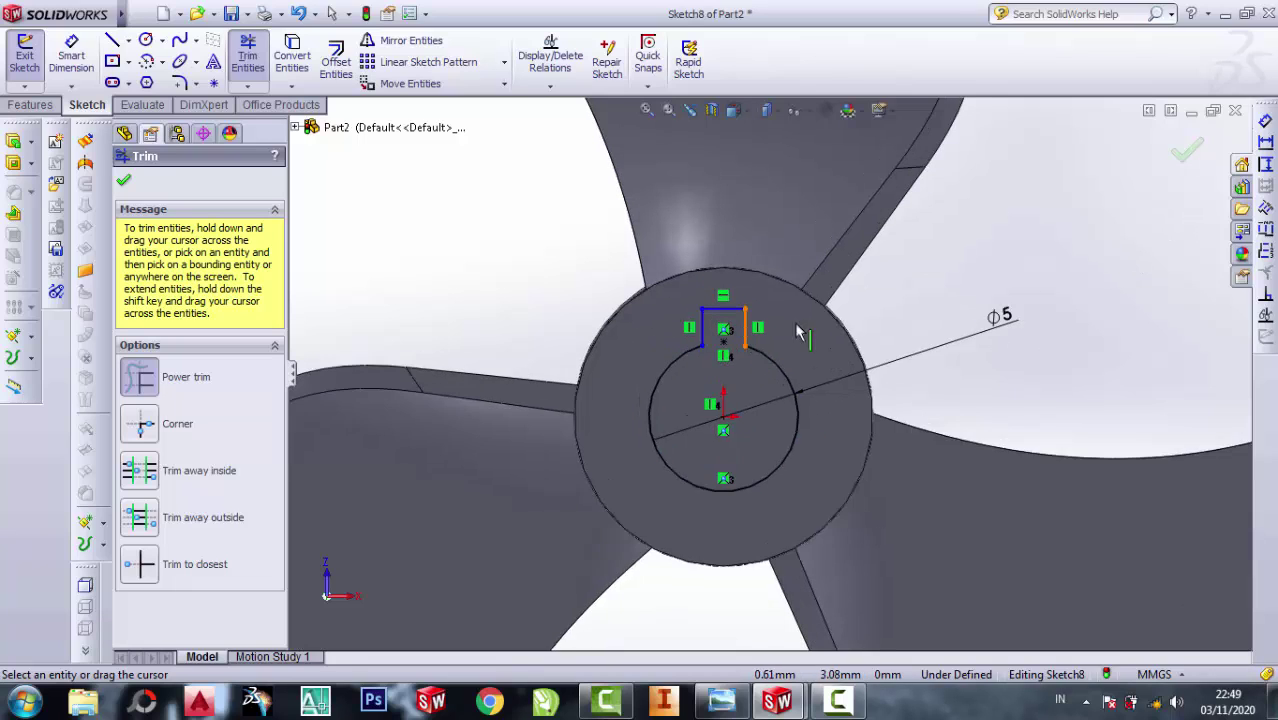
scroll(804, 328, down, 1)
click(1188, 155)
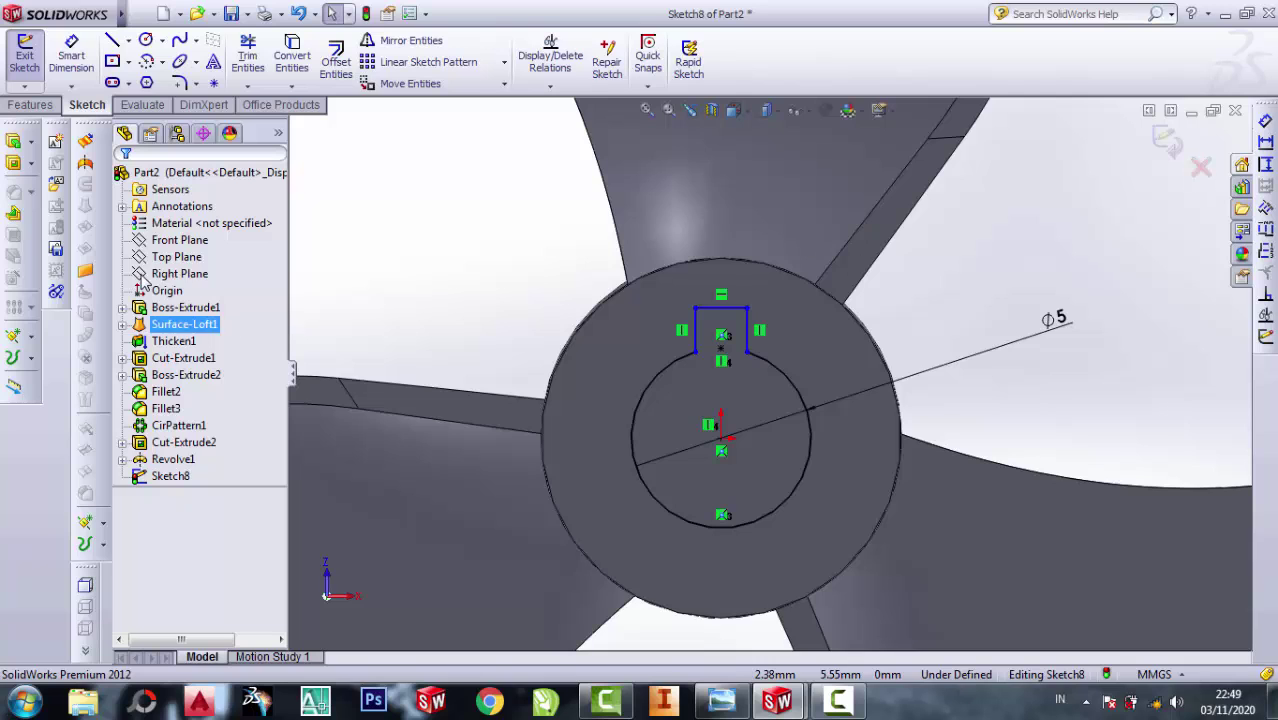
key(e)
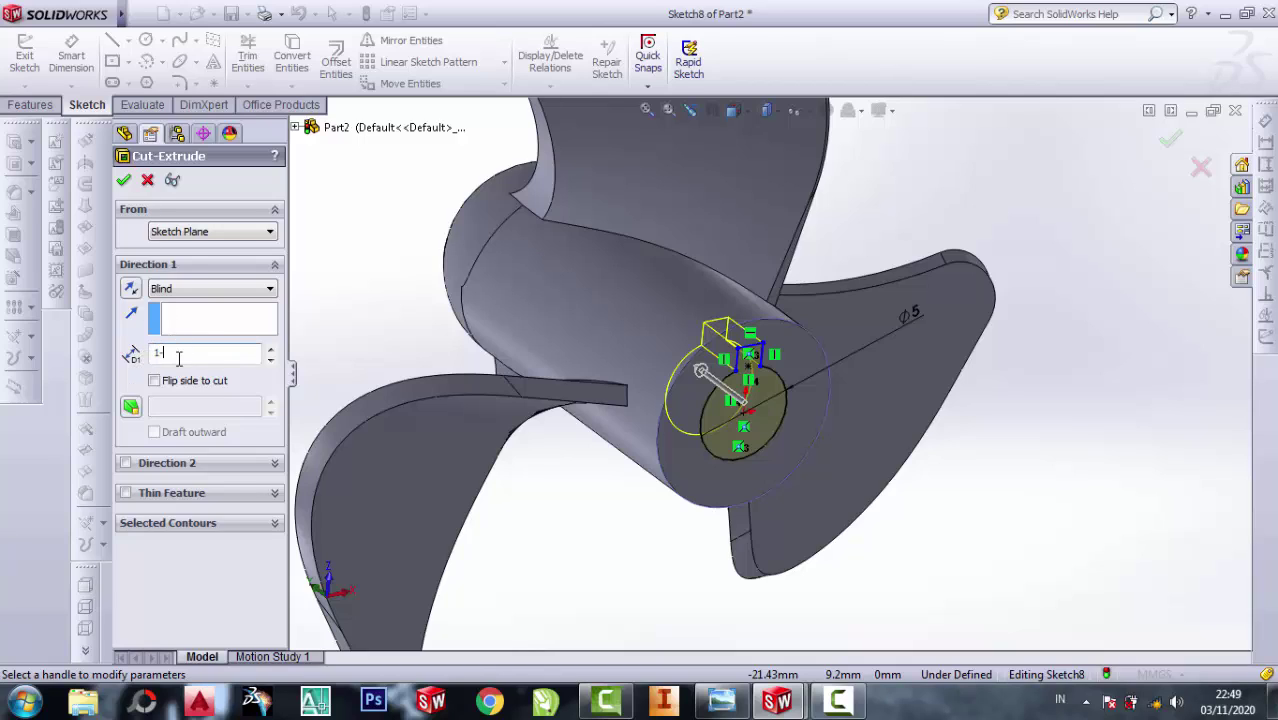
- Finish the 10 mm keyed bore cut and view the propeller from a trimetric angle
click(124, 180)
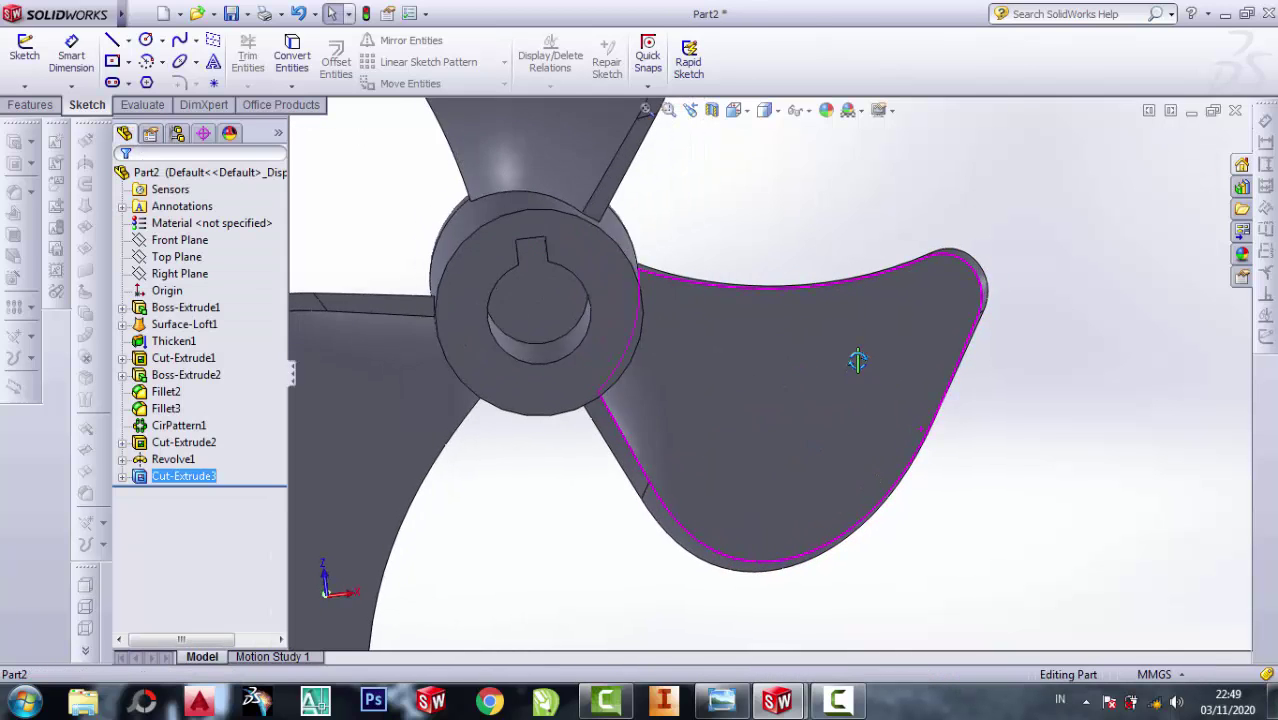
mouse_move(890, 372)
middle_down()
mouse_move(935, 463)
mouse_move(834, 282)
mouse_move(794, 142)
middle_up()
click(787, 112)
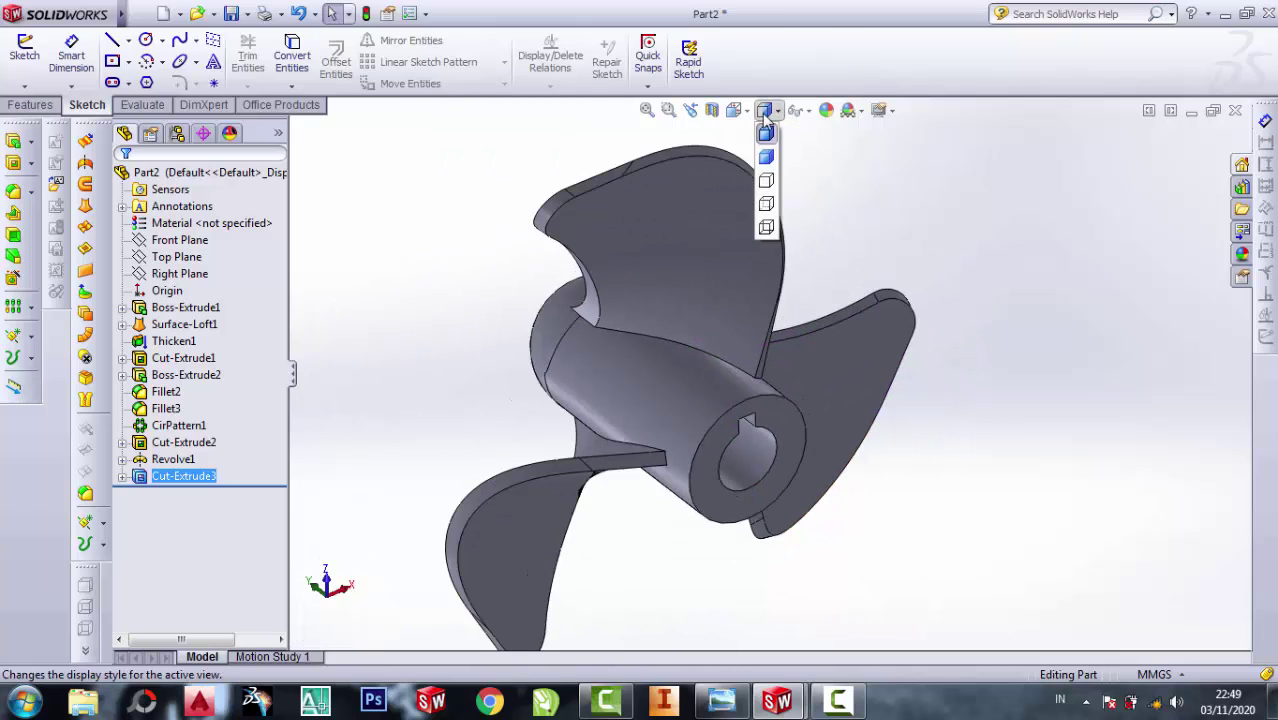
click(800, 150)
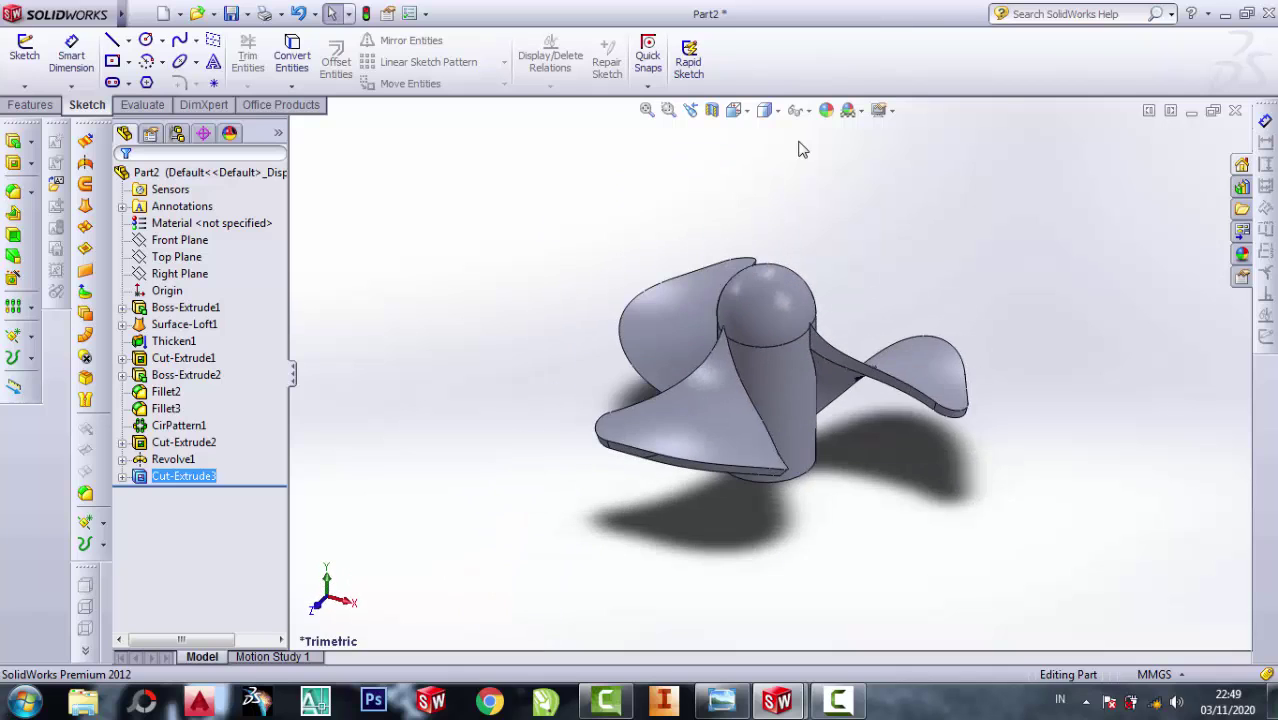
middle_drag(833, 398, 879, 466)
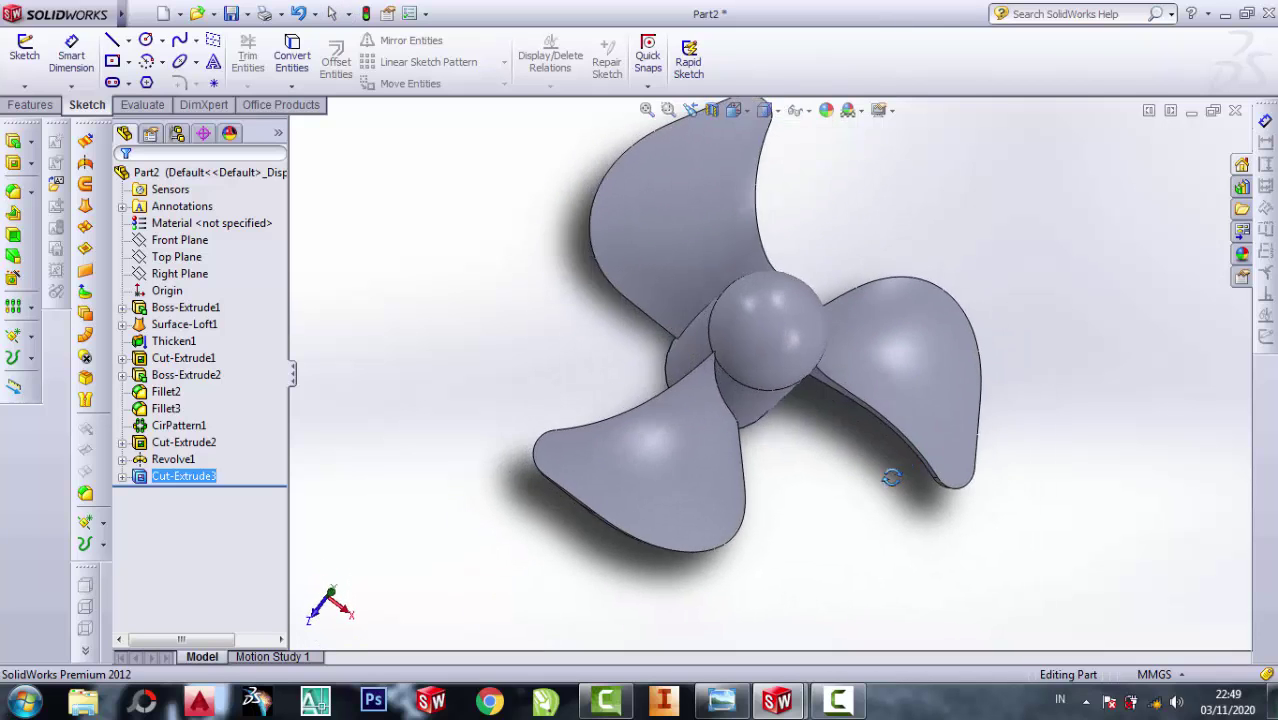
mouse_move(879, 466)
middle_down()
mouse_move(760, 455)
mouse_move(842, 341)
middle_up()
scroll(842, 341, down, 2)
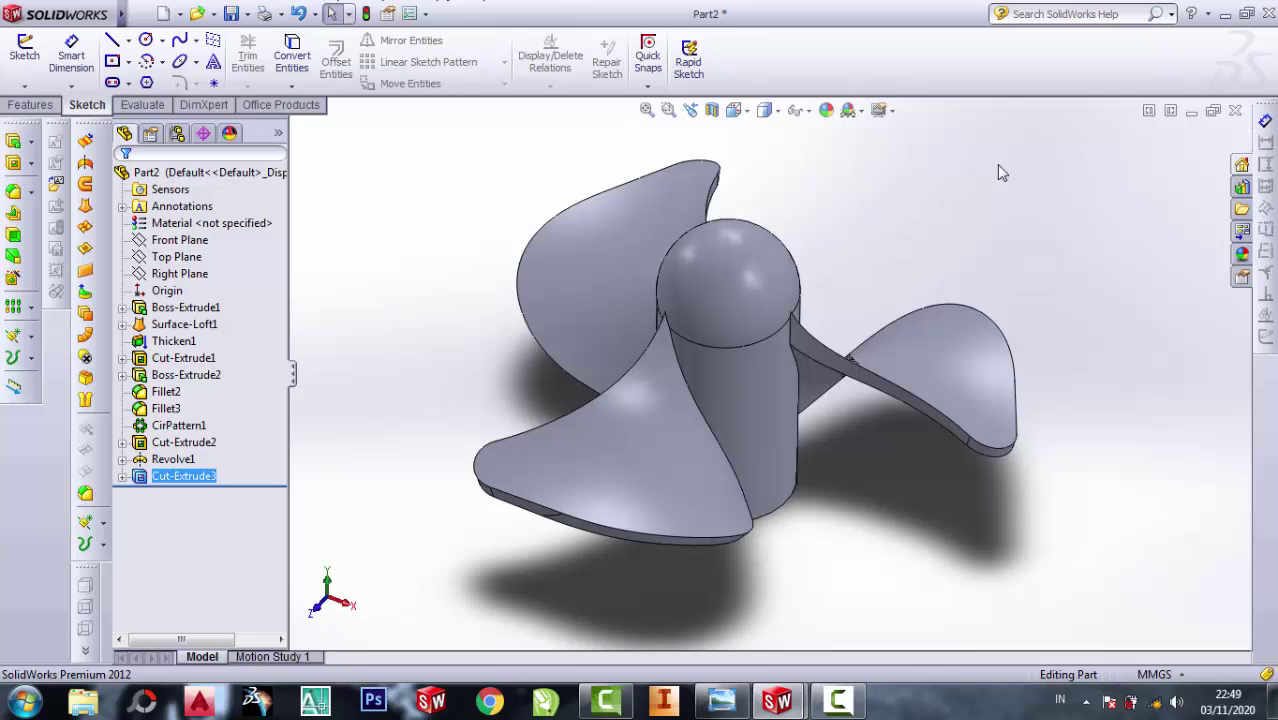
- Apply Soft Box, then the Reflective Floor Black scene, and show the Appearances, Scenes and Decals pane
click(863, 112)
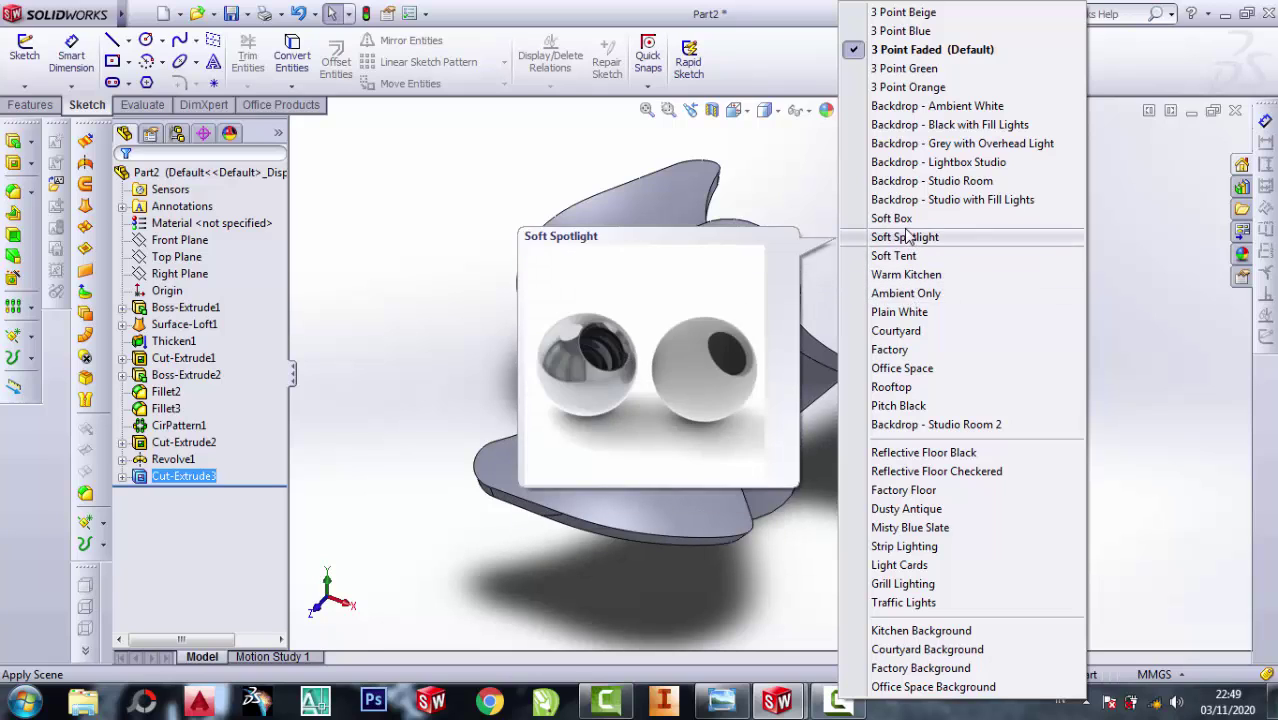
click(903, 221)
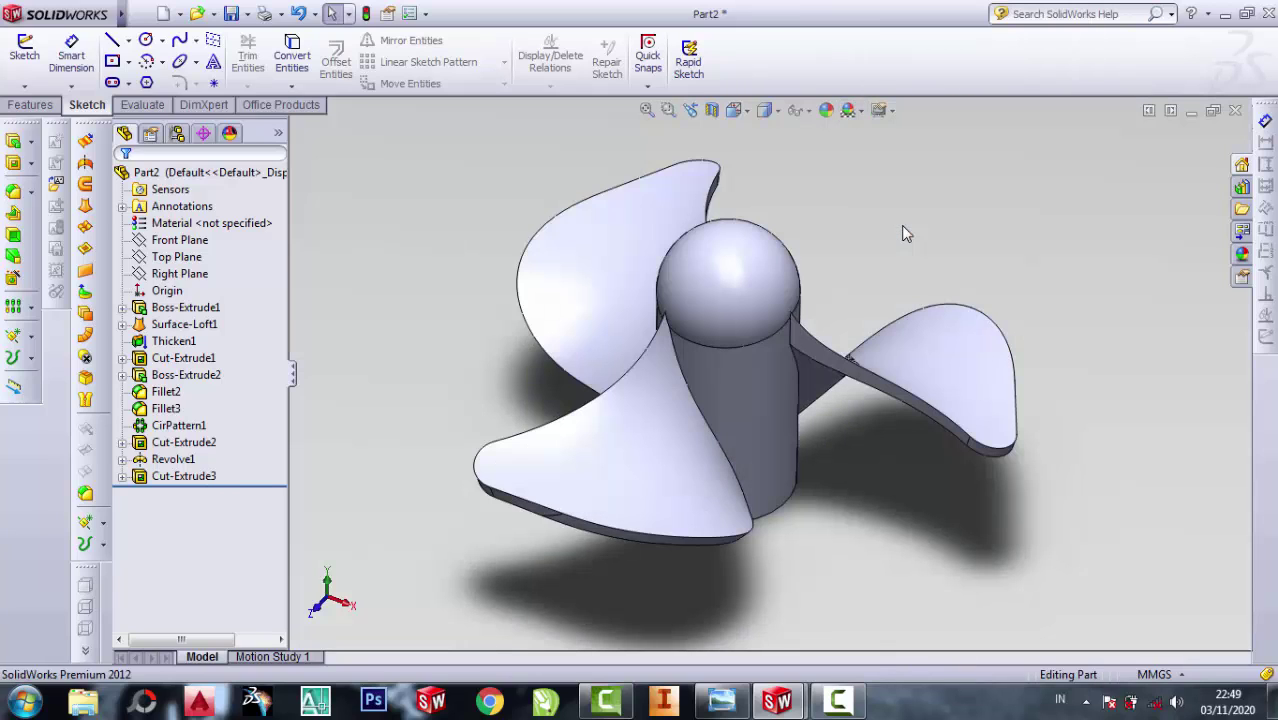
click(857, 116)
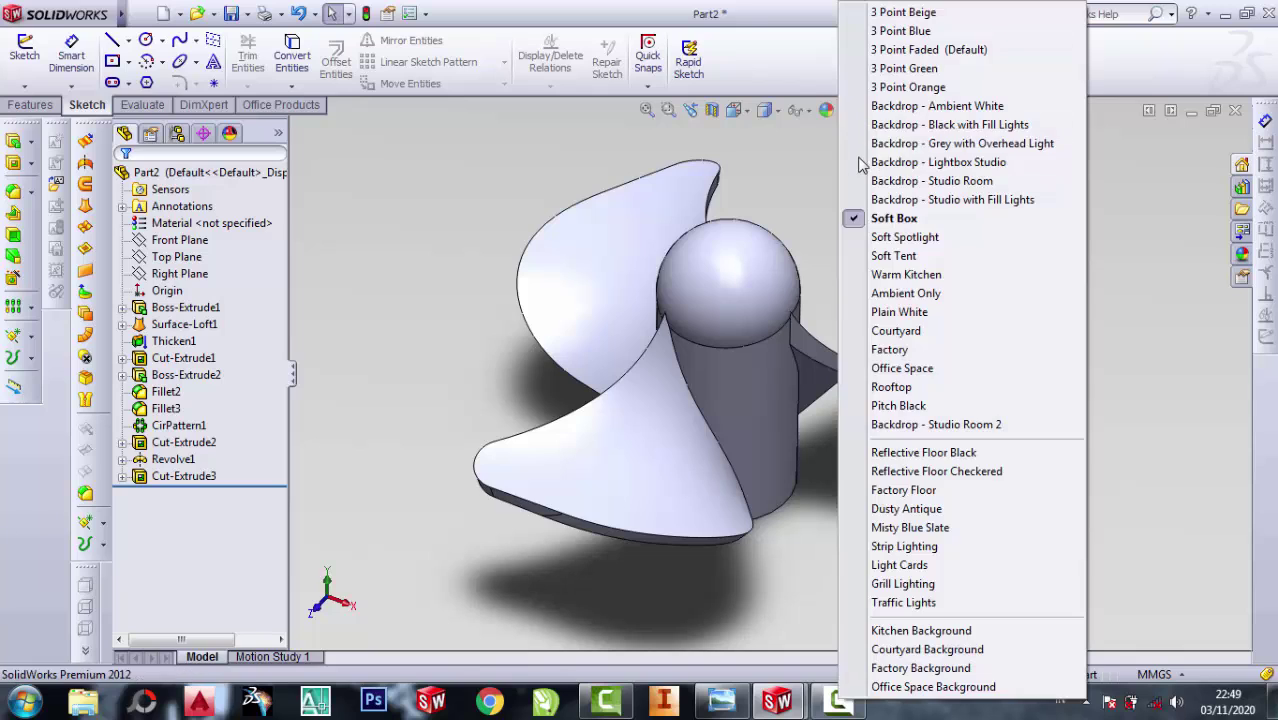
click(917, 449)
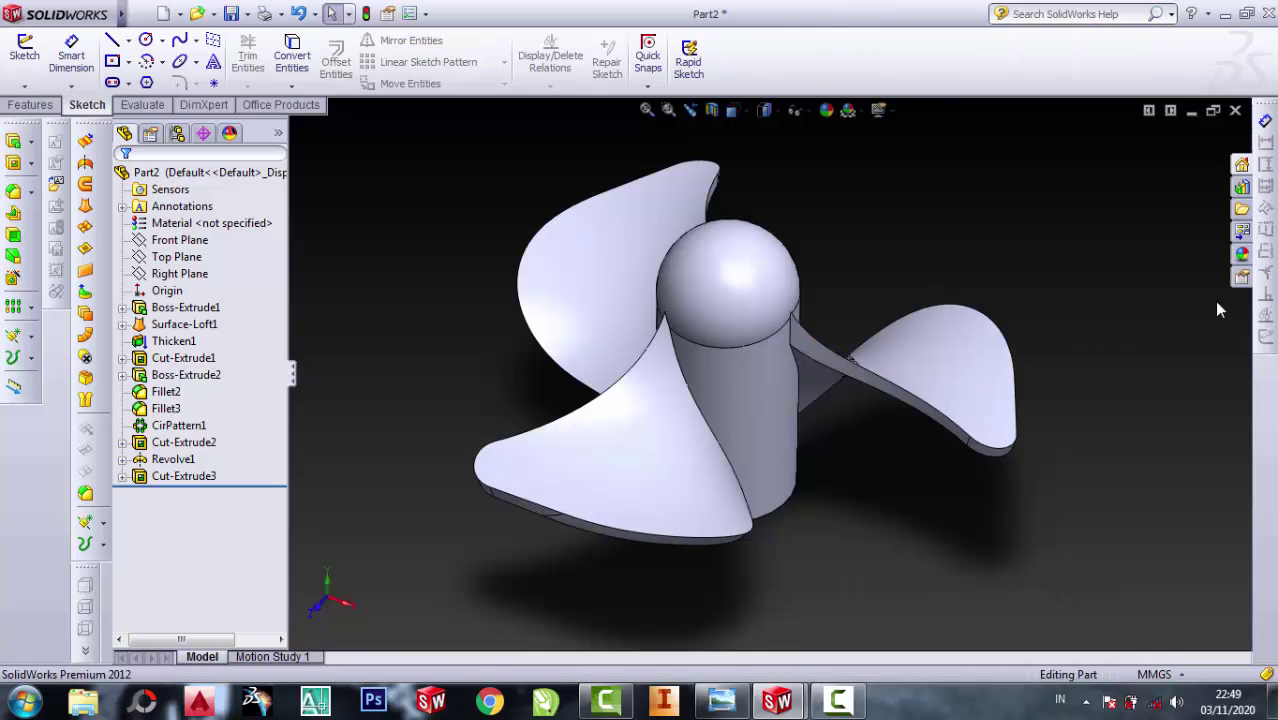
click(1241, 253)
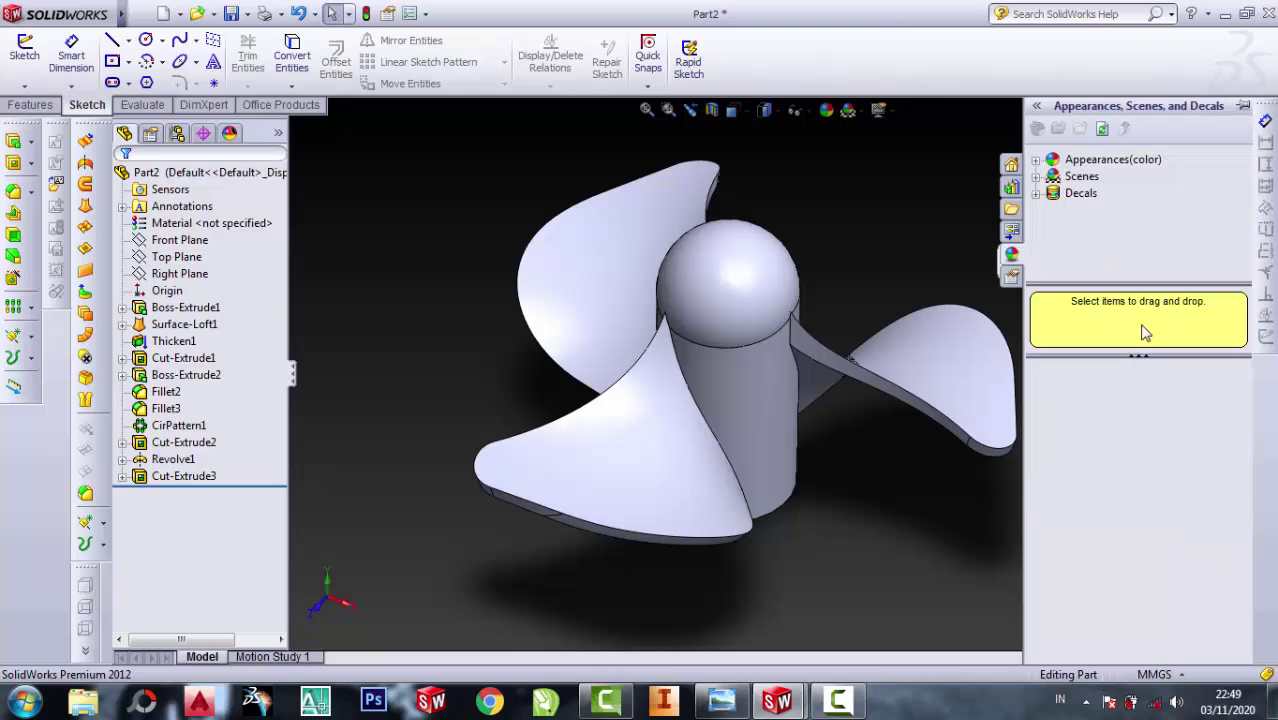
- Browse the Metal appearances, from Aluminum to the Platinum swatches
click(1037, 160)
click(1053, 194)
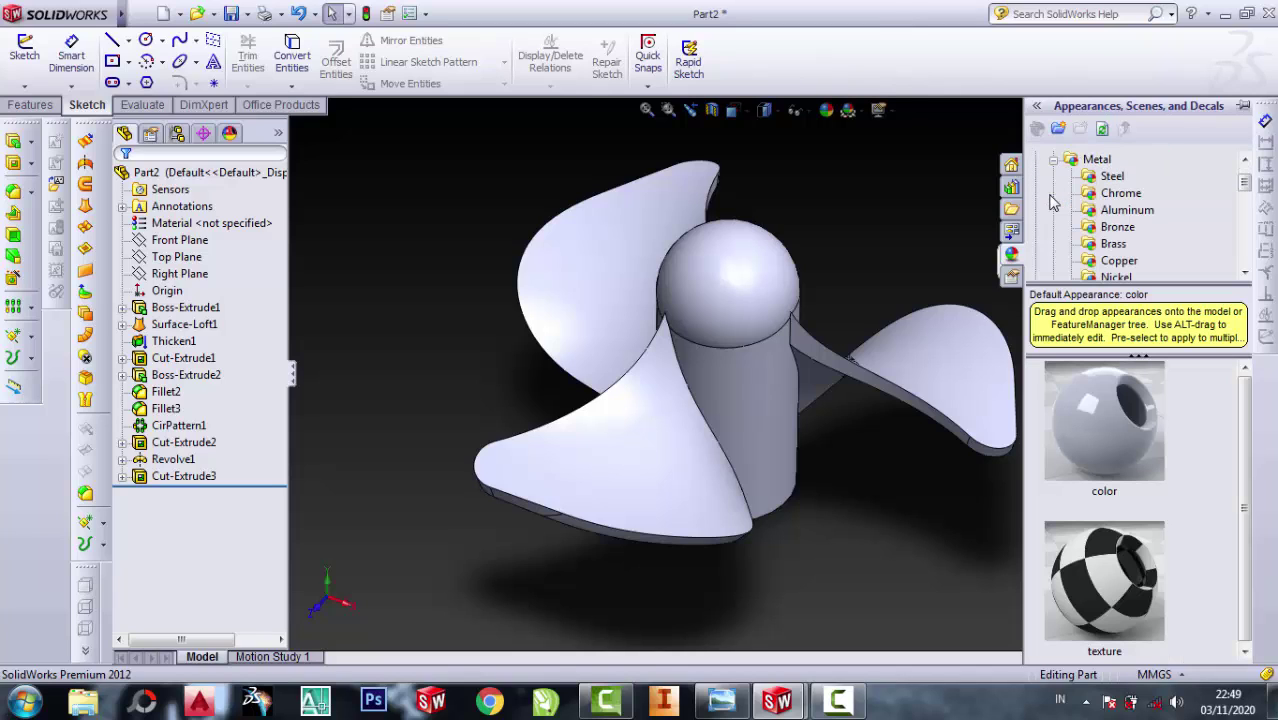
click(1107, 212)
scroll(1105, 258, down, 2)
scroll(1108, 250, down, 3)
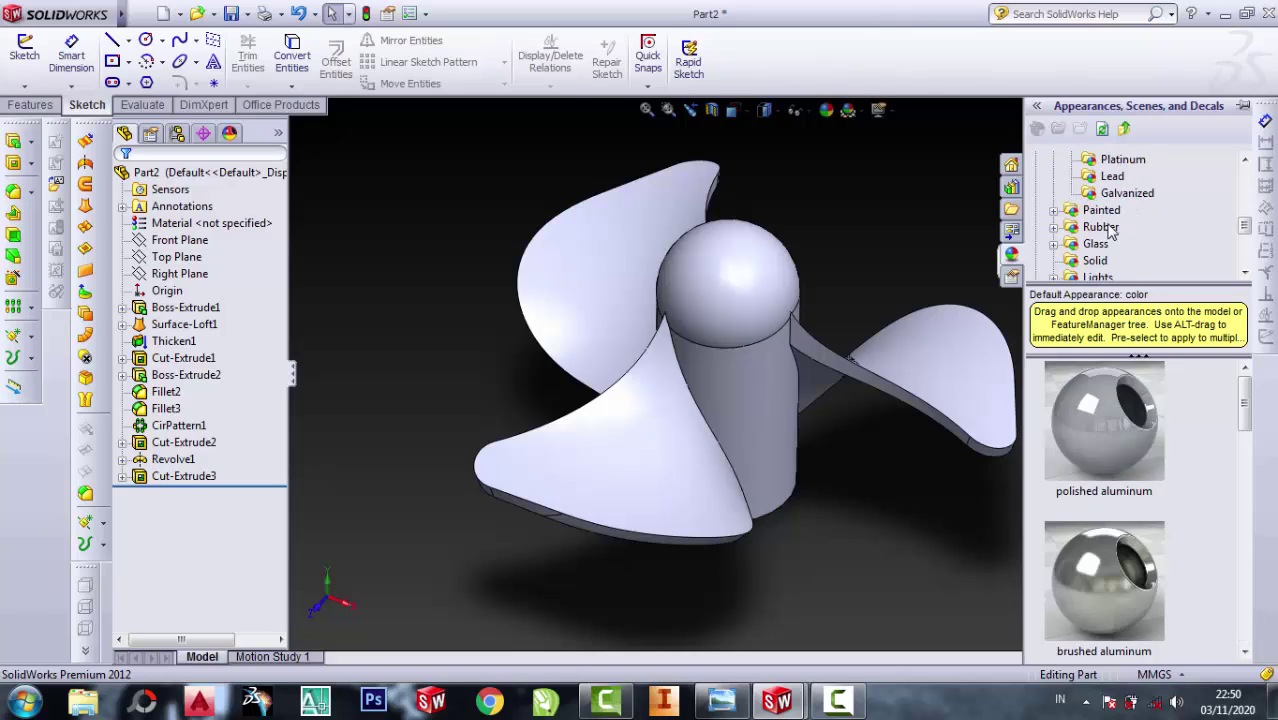
scroll(1110, 240, up, 1)
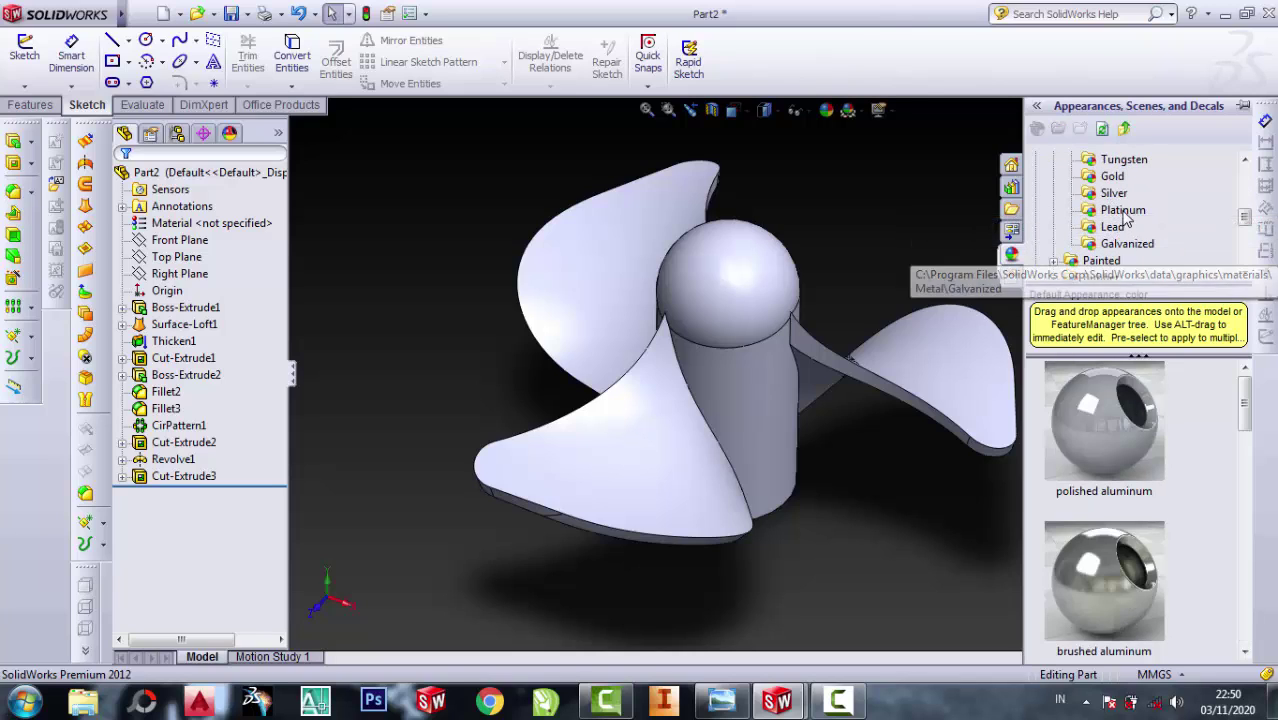
click(1121, 210)
- Compare polished, matte and satin platinum, then apply polished platinum to the propeller
click(1130, 430)
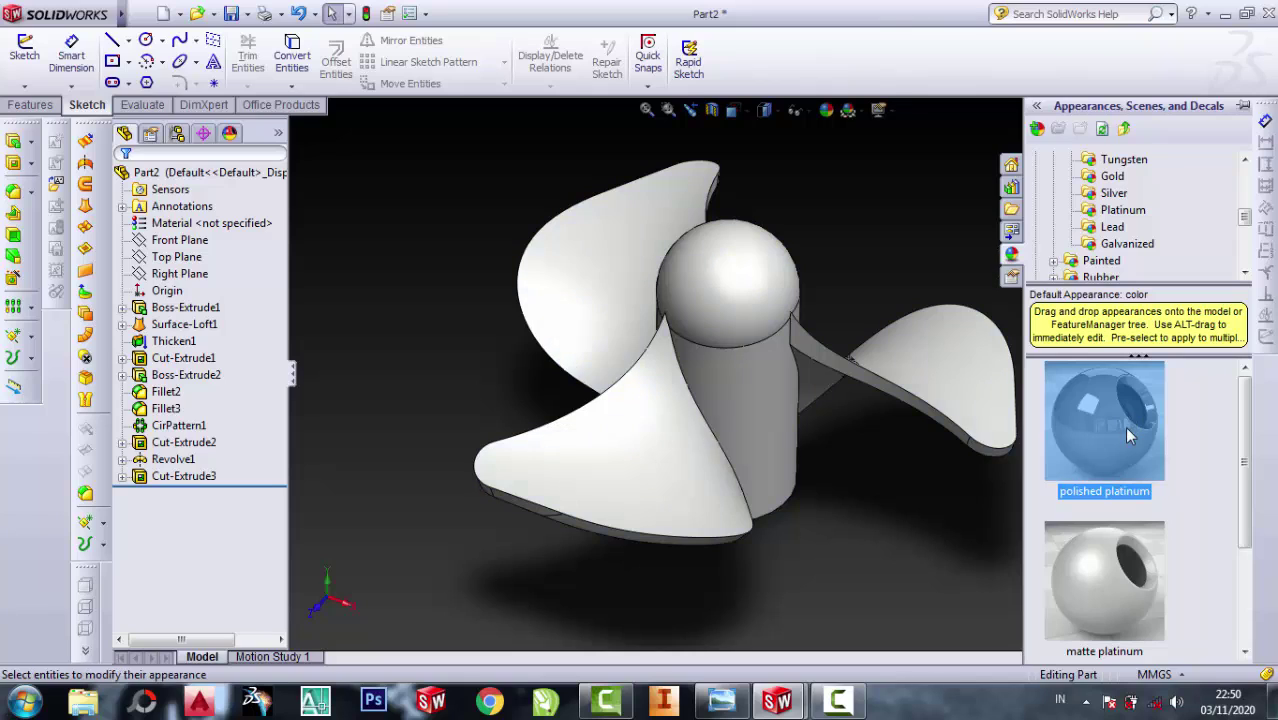
click(1122, 568)
scroll(1120, 568, down, 1)
click(1112, 578)
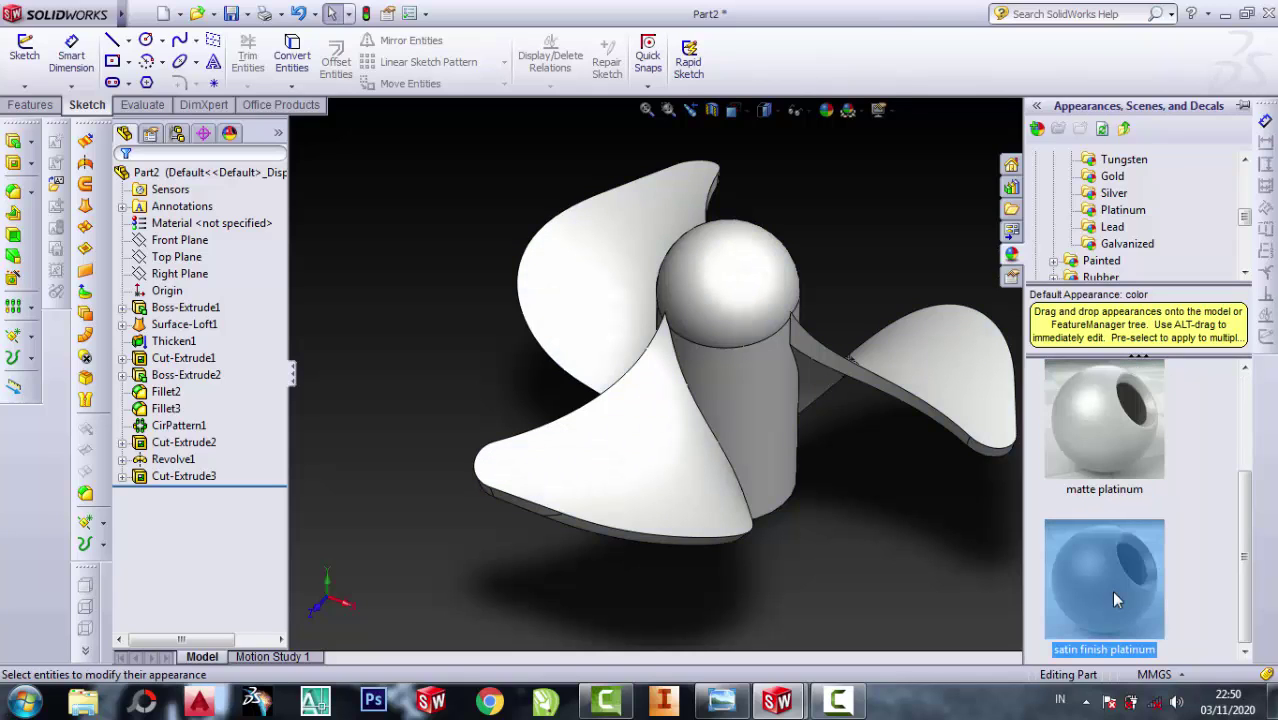
click(1089, 428)
scroll(1089, 428, up, 1)
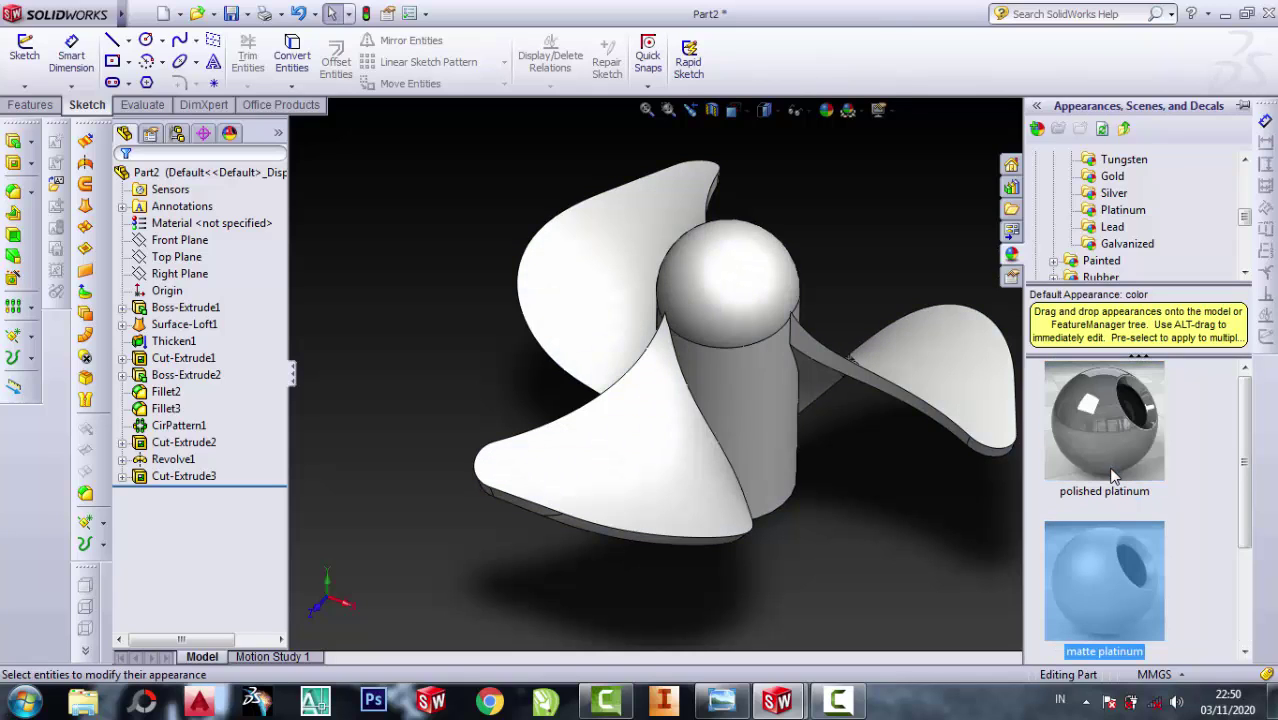
click(1104, 430)
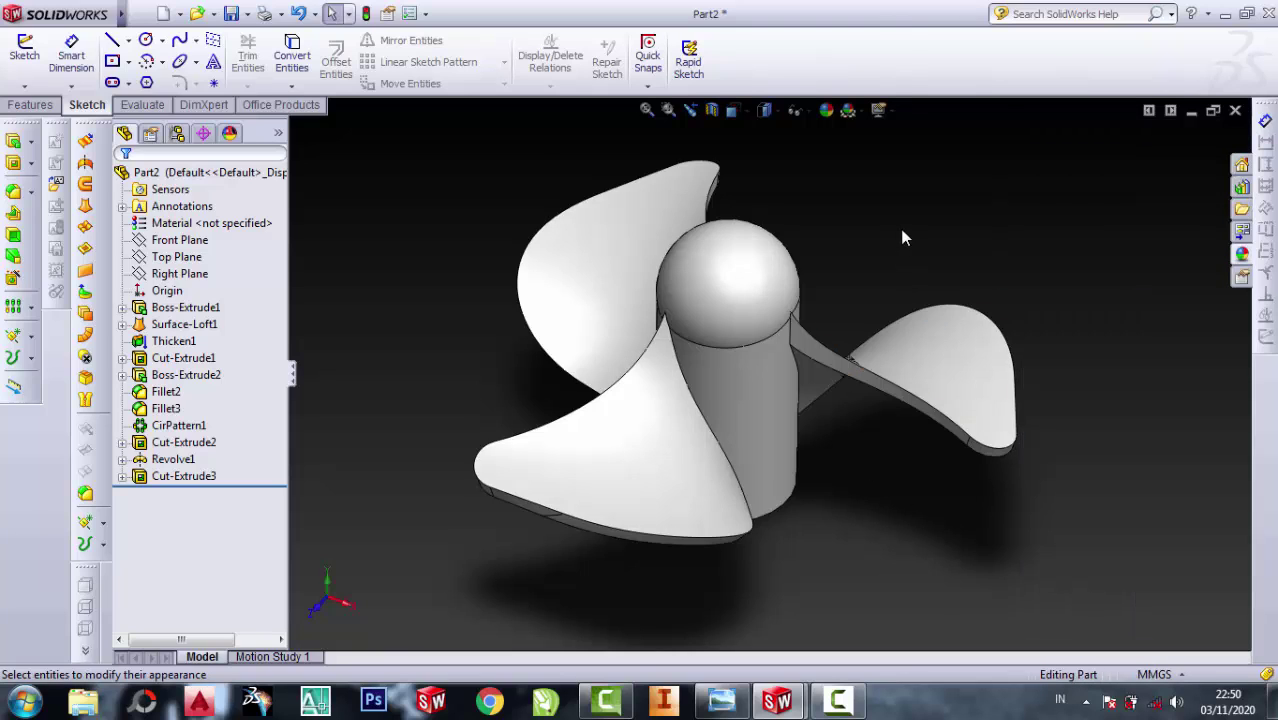
middle_drag(902, 237, 888, 217)
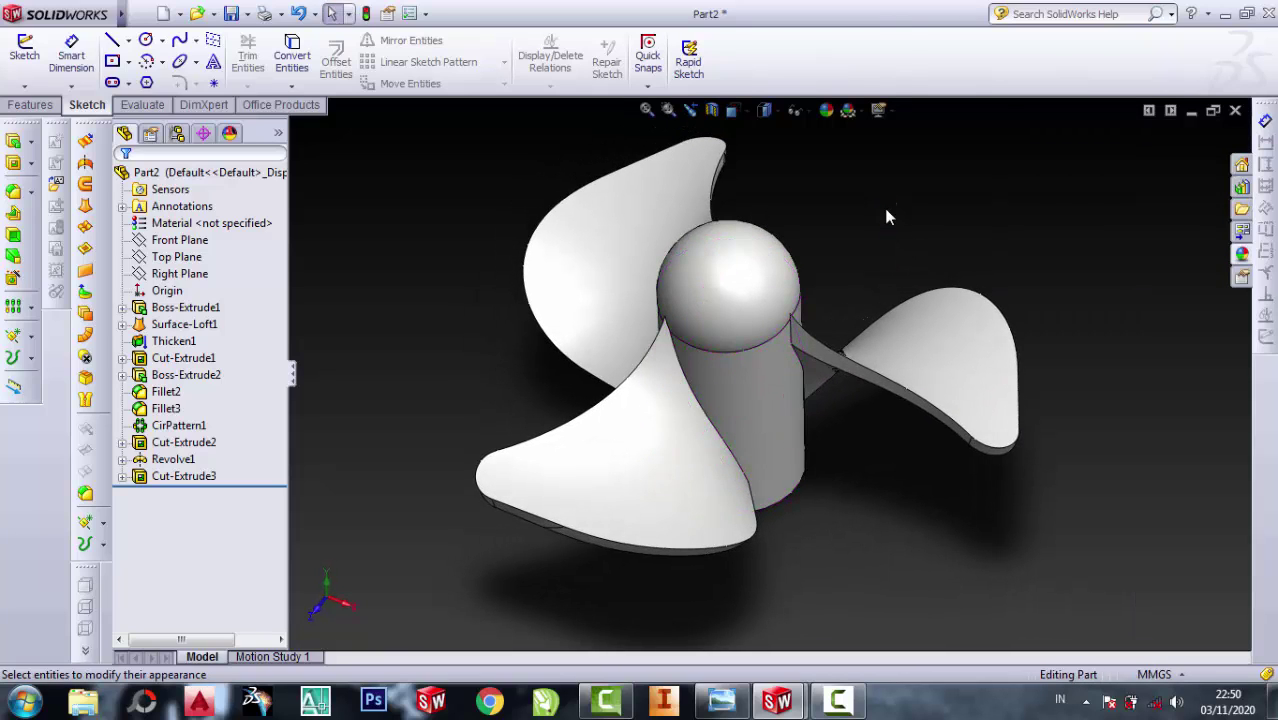